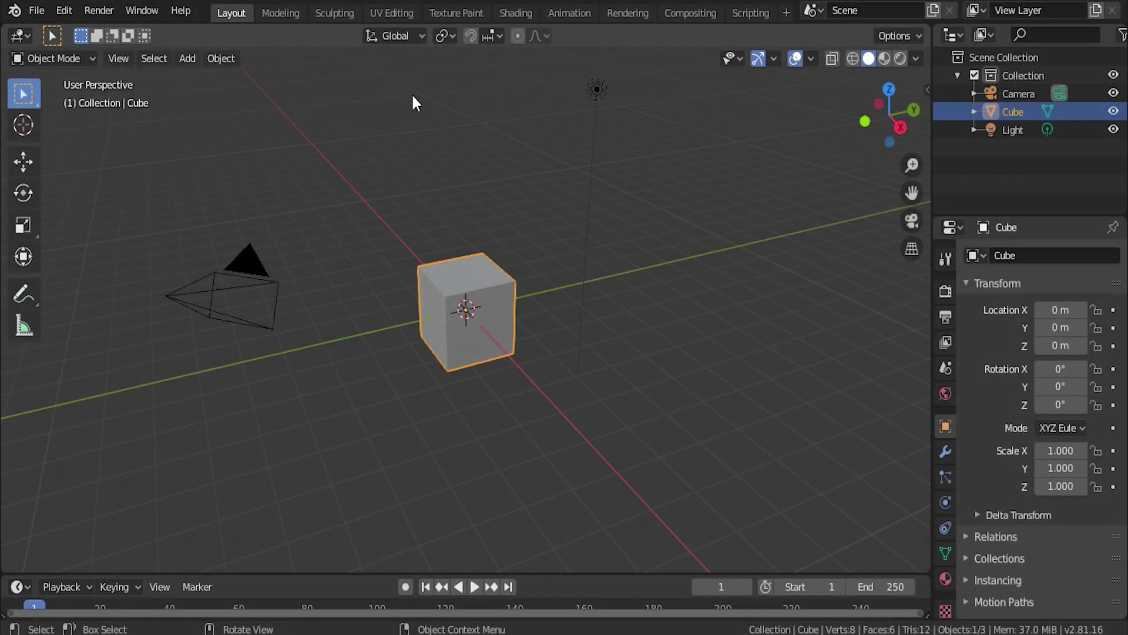
# - Delete the default cube and the light from the scene, keeping only the camera
pyautogui.moveTo(362, 50); pyautogui.dragTo(660, 391)
pyautogui.press('Delete')
# - Reset the camera's location and rotation to 0 on all three axes
pyautogui.click(250, 320)
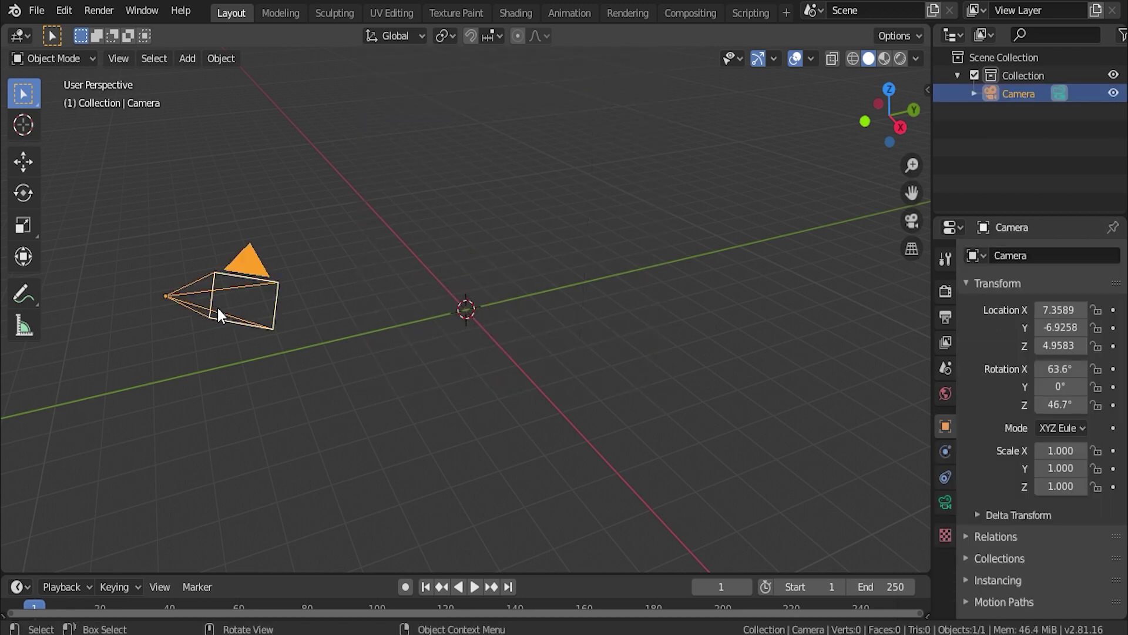
pyautogui.moveTo(1060, 310); pyautogui.dragTo(1067, 404)
pyautogui.write('0')
pyautogui.press('Return')
pyautogui.write('0.')
pyautogui.press('Return')
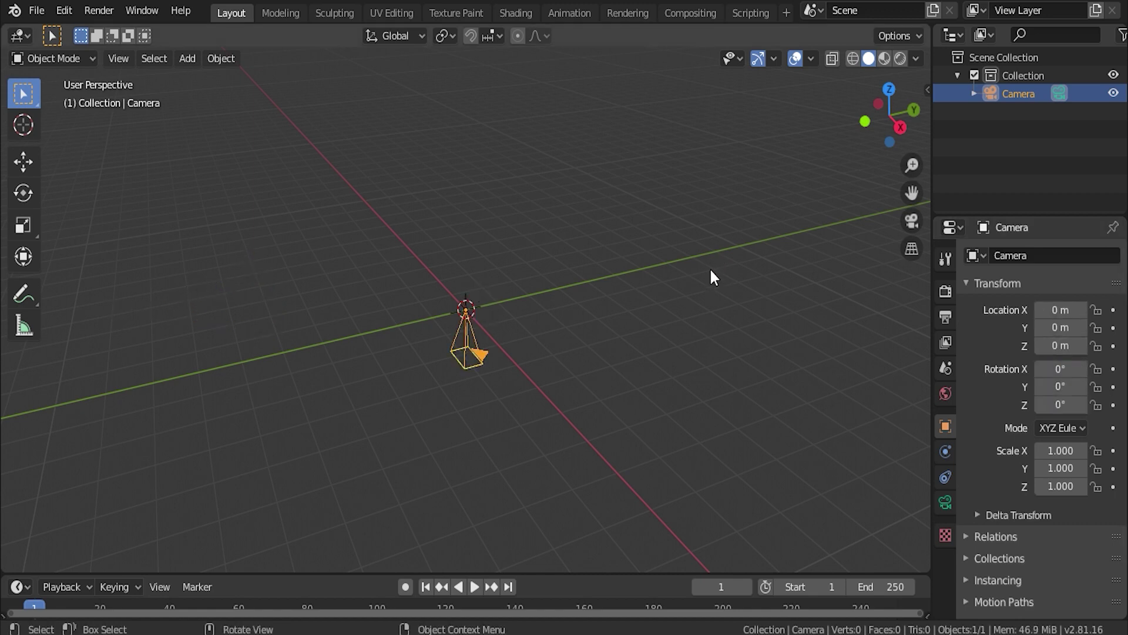
# - Raise the camera along the Z axis to about 5.29 m above the origin
pyautogui.press('g')
pyautogui.press('z')
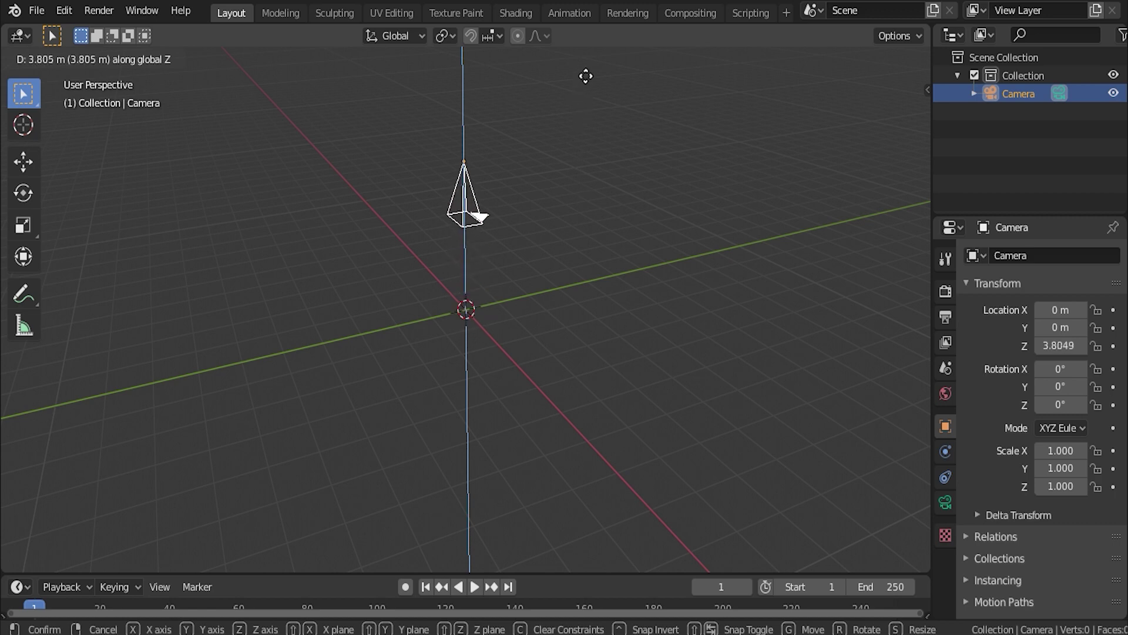
pyautogui.click(619, 566)
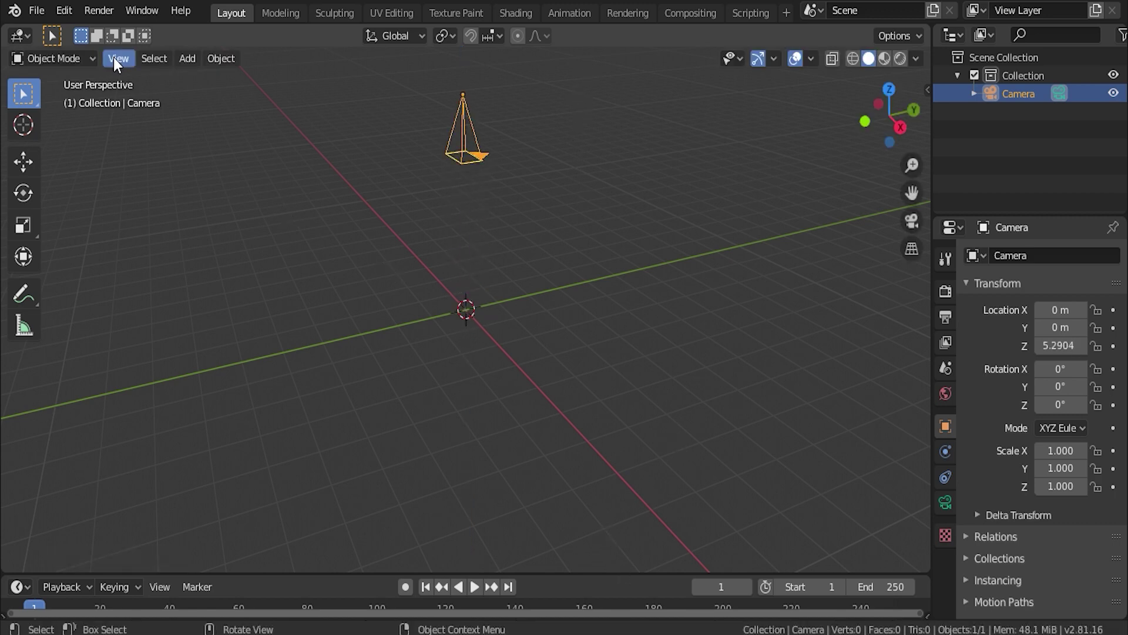
# - Search the add-on preferences for "IMAGES" and check whether Import Images as Planes is enabled
pyautogui.click(66, 8)
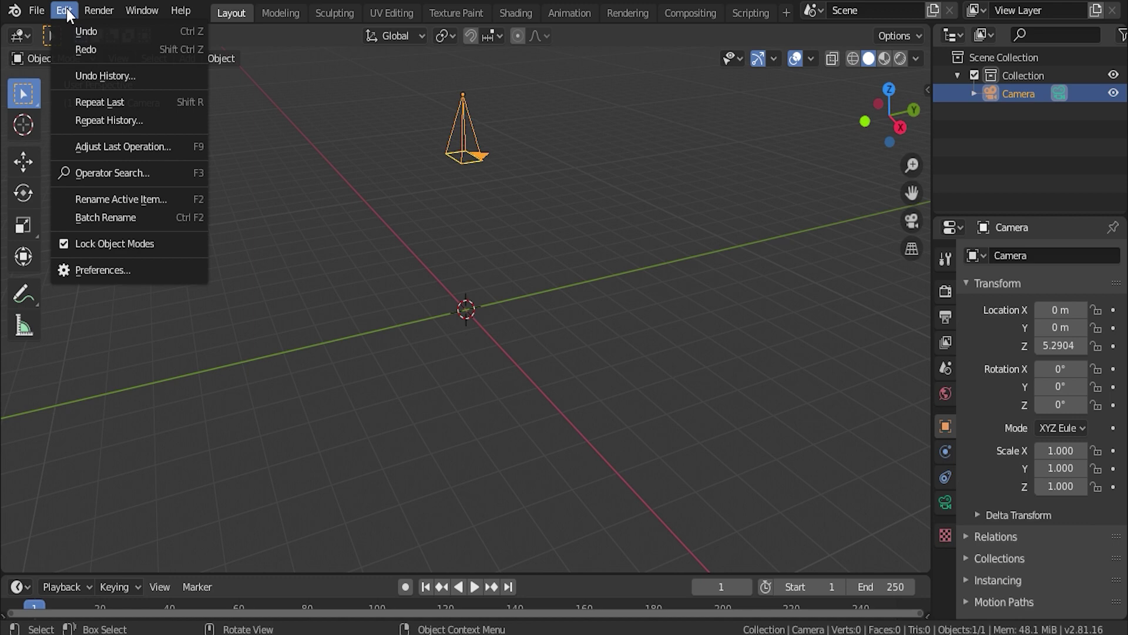
pyautogui.click(128, 269)
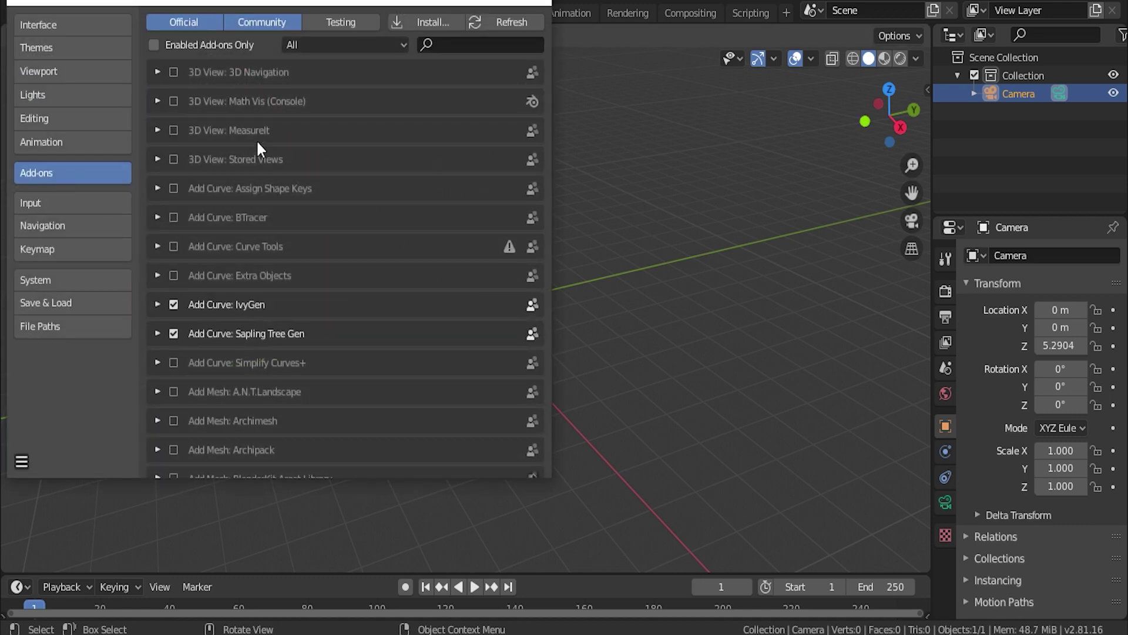
pyautogui.click(464, 40)
pyautogui.write('IM')
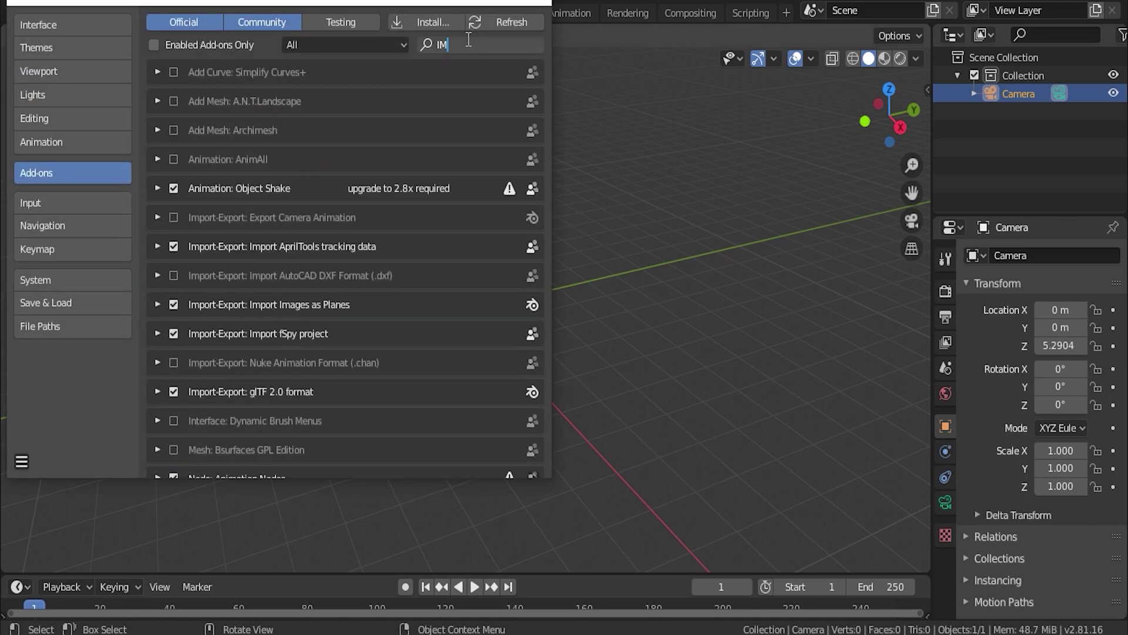
pyautogui.write('AGES')
pyautogui.press('Return')
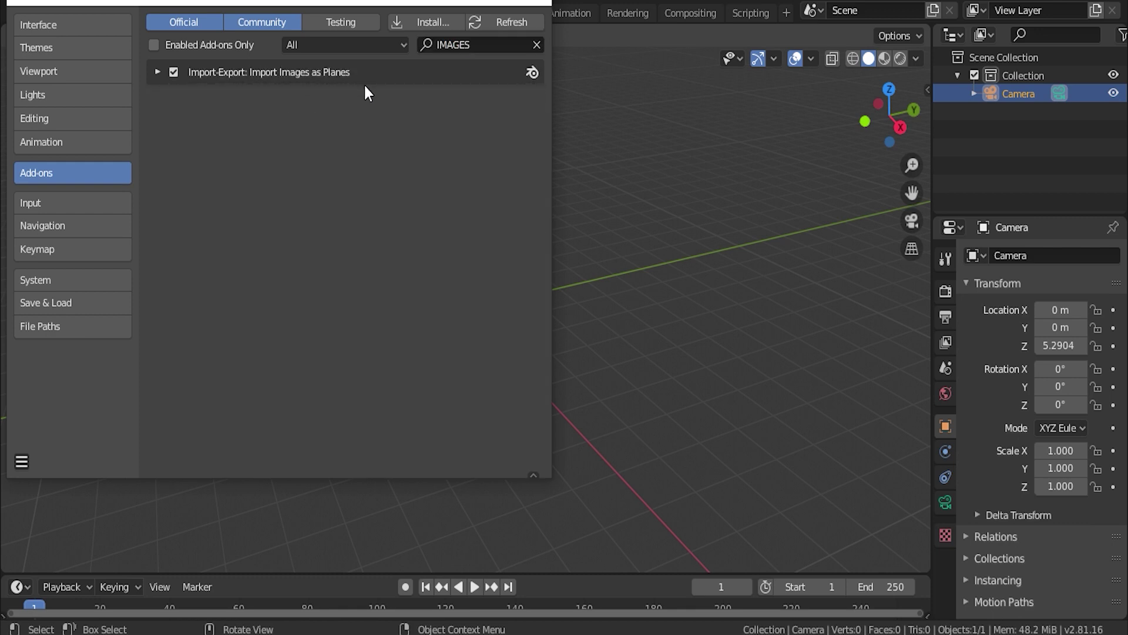
pyautogui.click(540, 3)
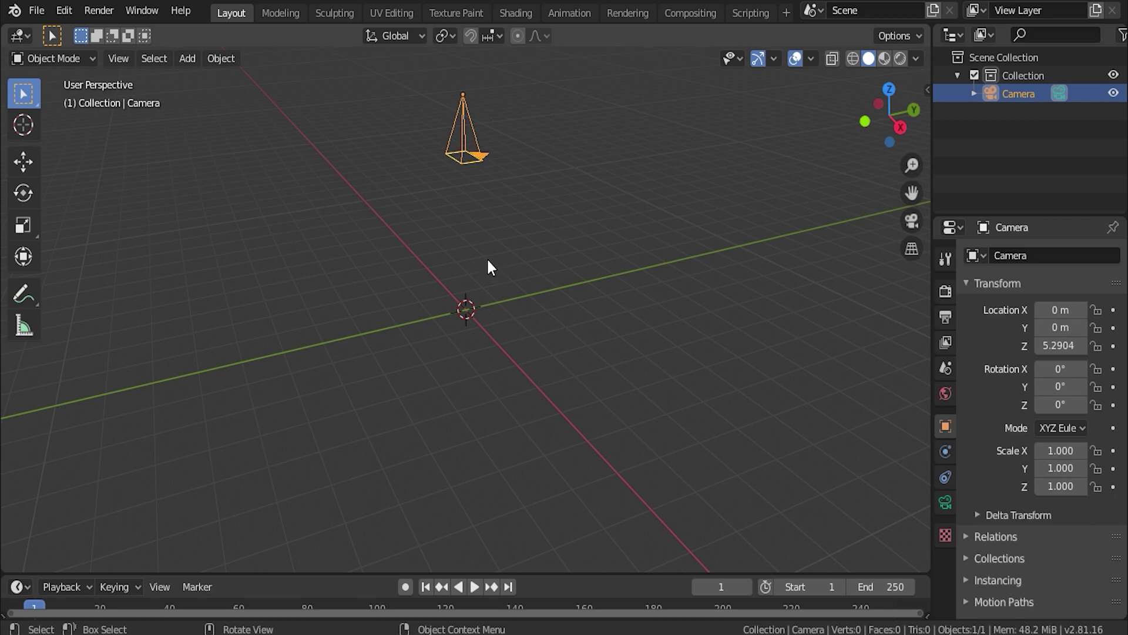
# - Import YD logo.png from the Desktop png folder as an image plane
pyautogui.click(36, 10)
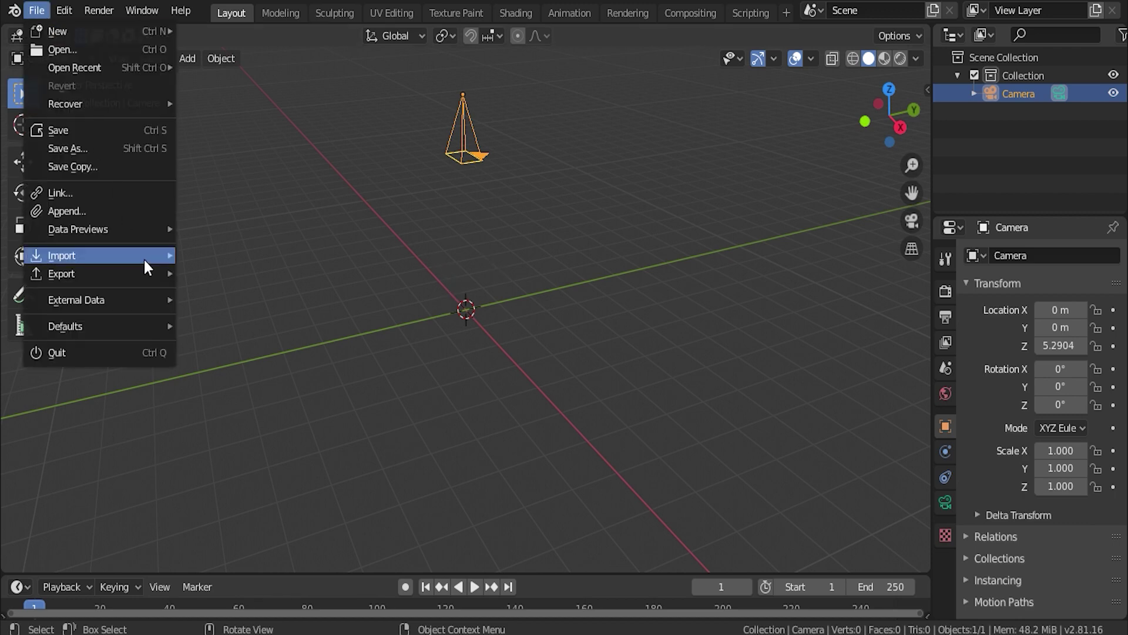
pyautogui.moveTo(147, 258)
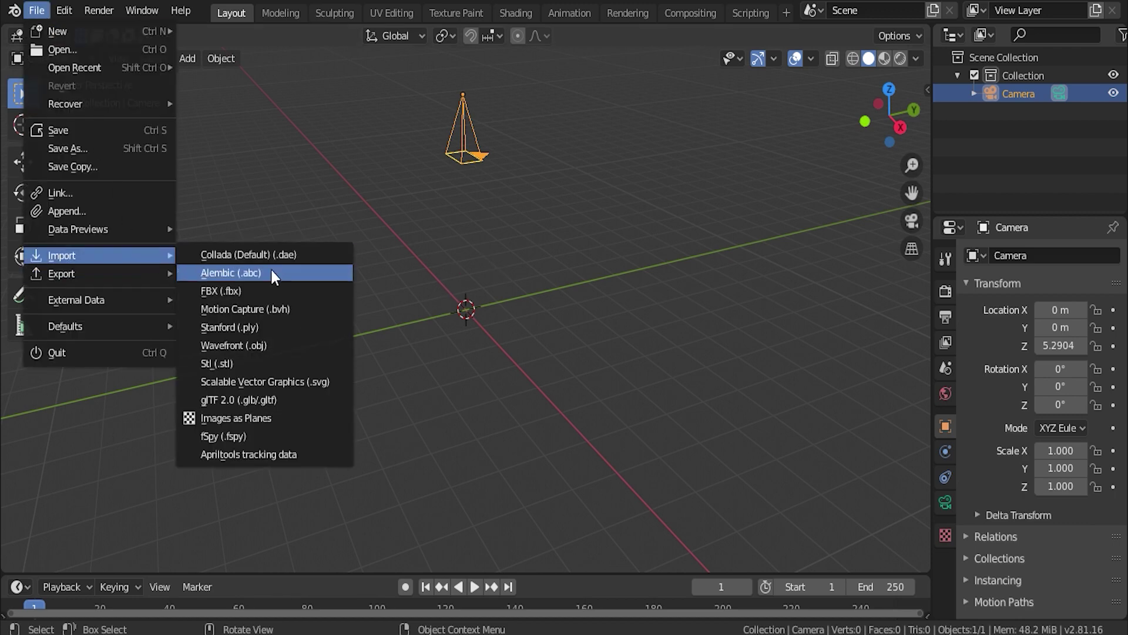
pyautogui.click(260, 417)
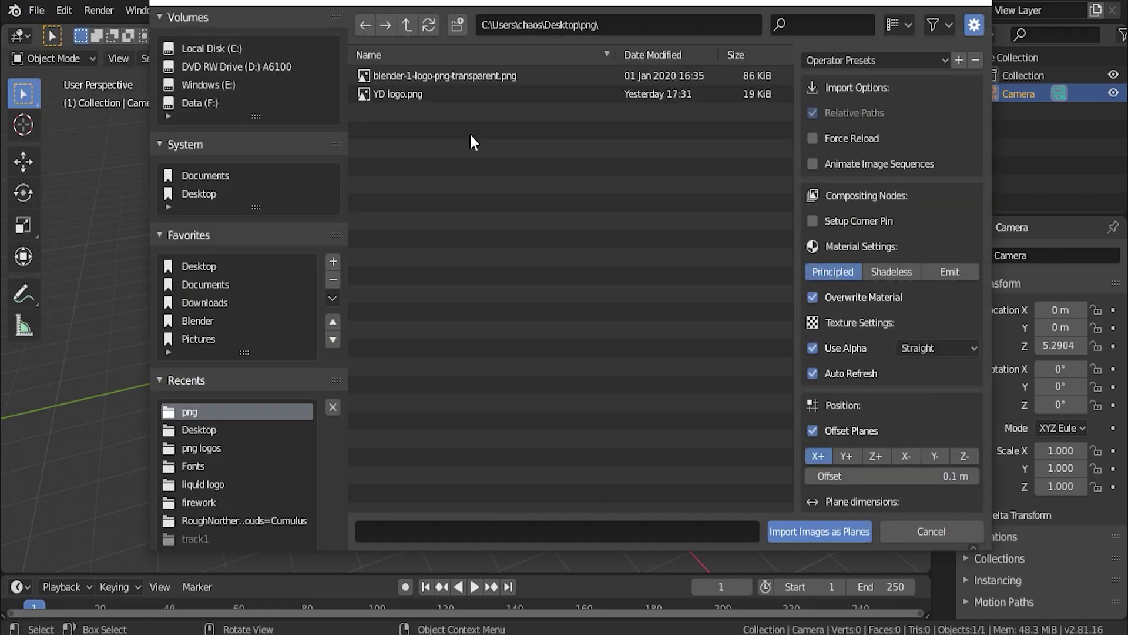
pyautogui.click(395, 94)
pyautogui.click(801, 533)
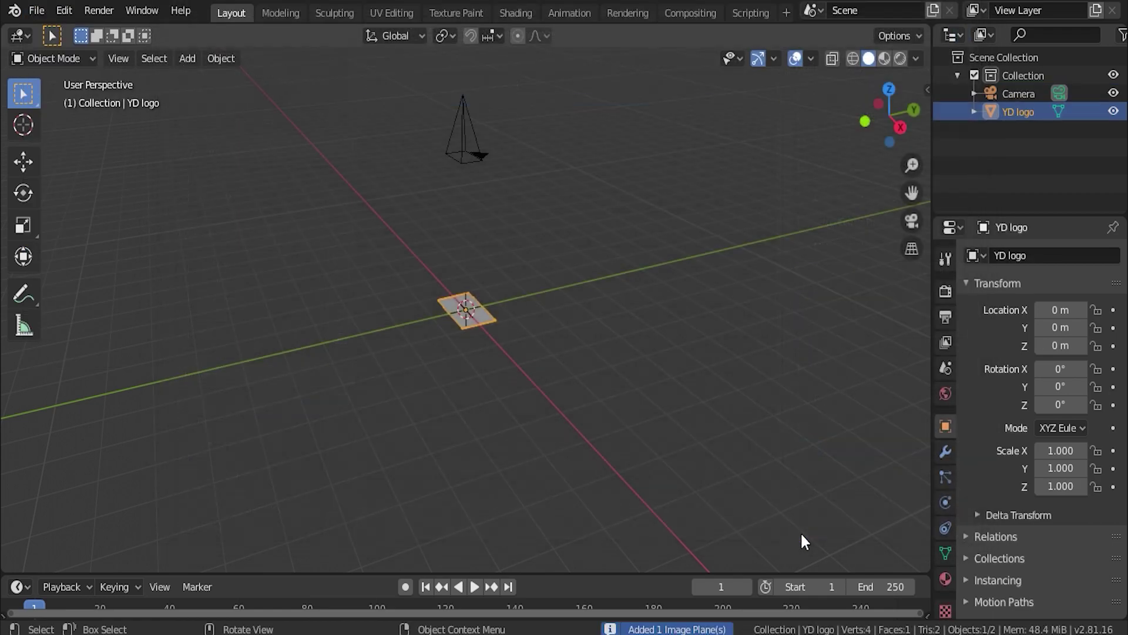
# - Look through the camera in material preview and lower the camera to about 2.68 m on Z to enlarge the logo
pyautogui.click(913, 220)
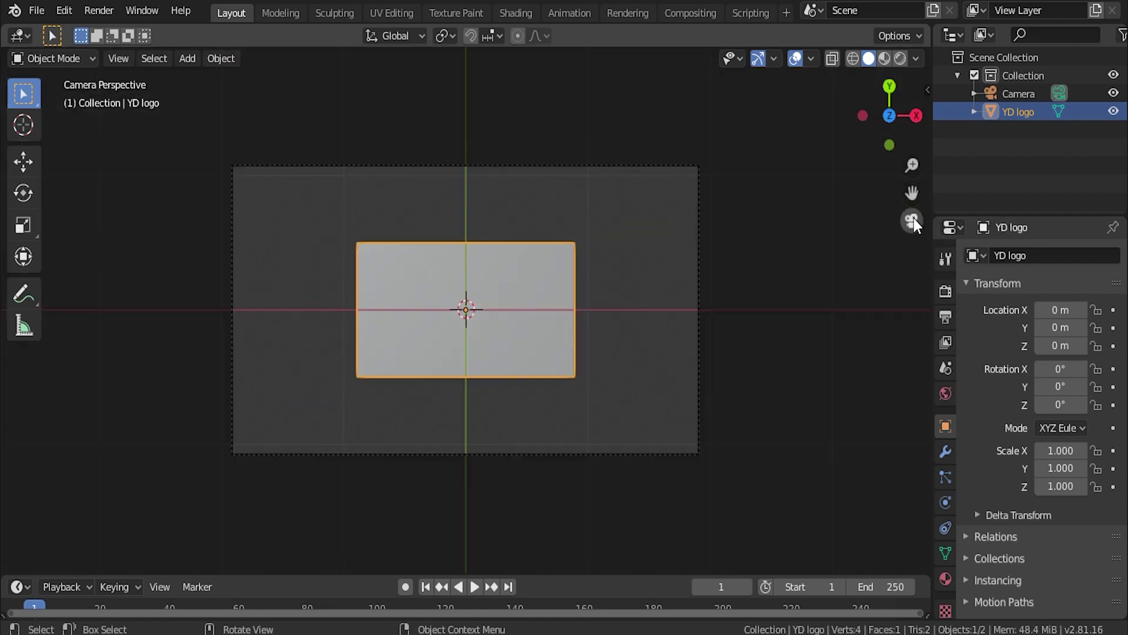
pyautogui.click(884, 58)
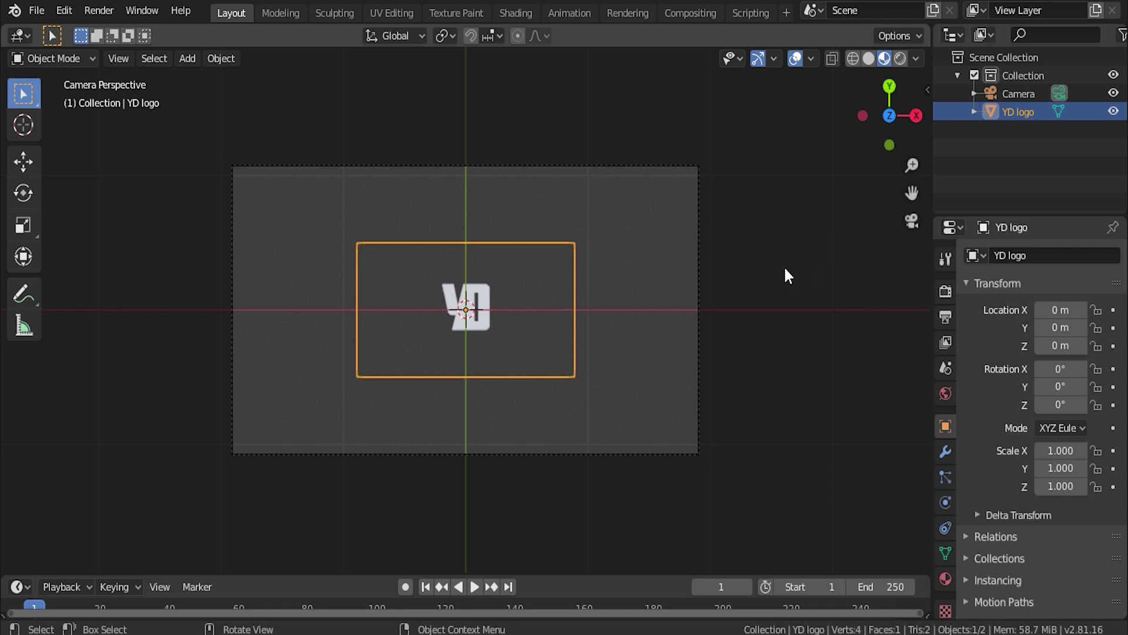
pyautogui.click(1019, 94)
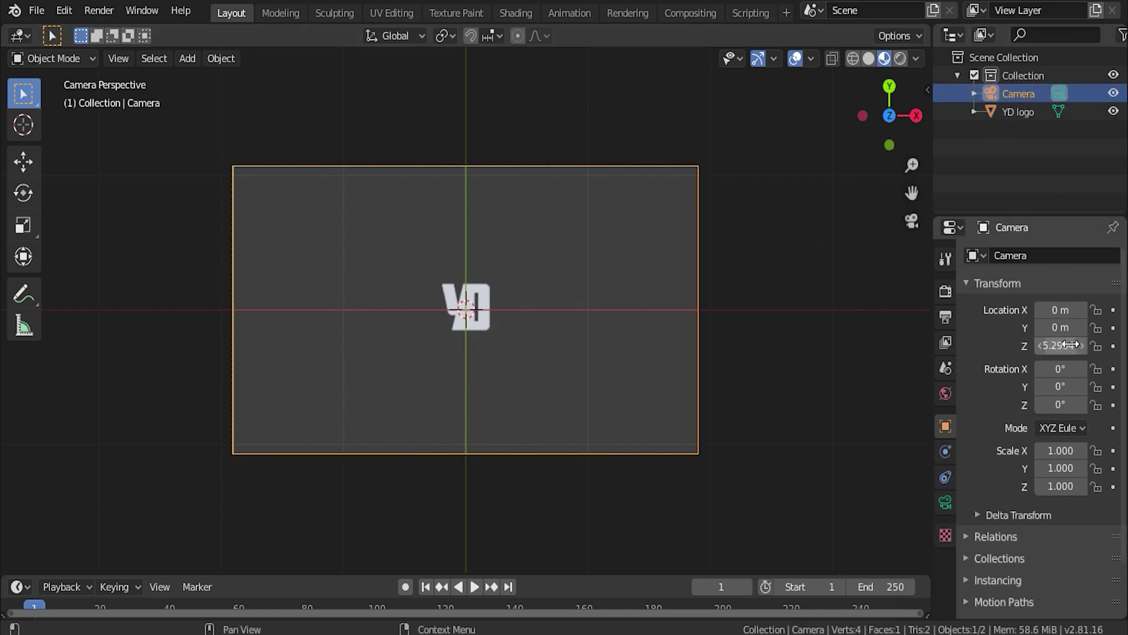
pyautogui.moveTo(1071, 344); pyautogui.dragTo(949, 344)
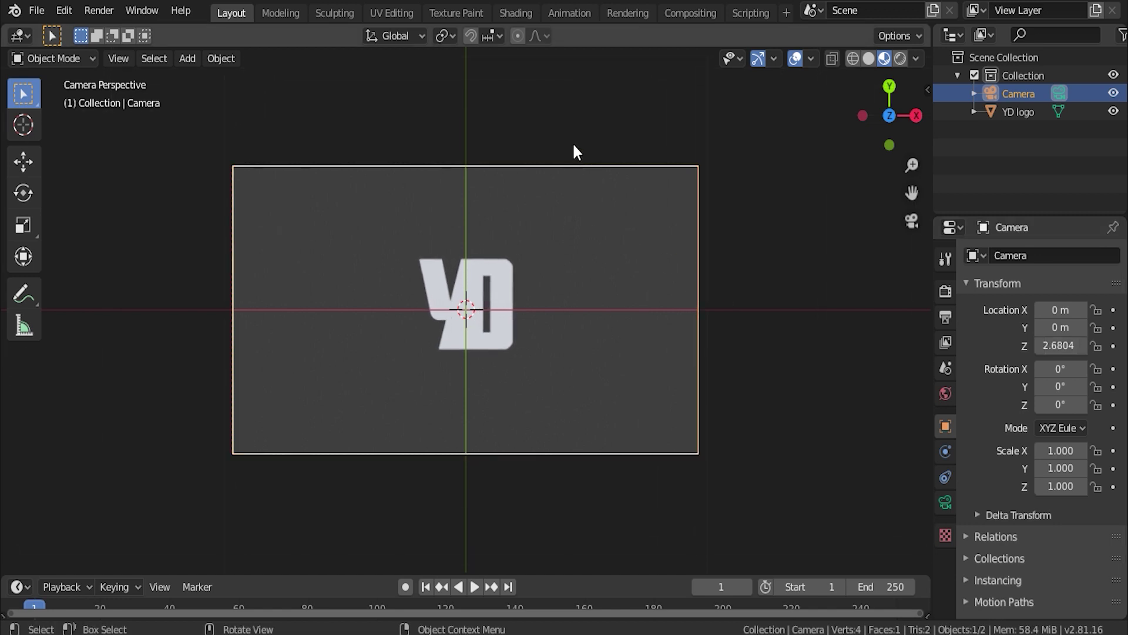
# - Switch to the Shading workspace, look through the camera and select the YD logo plane
pyautogui.click(516, 13)
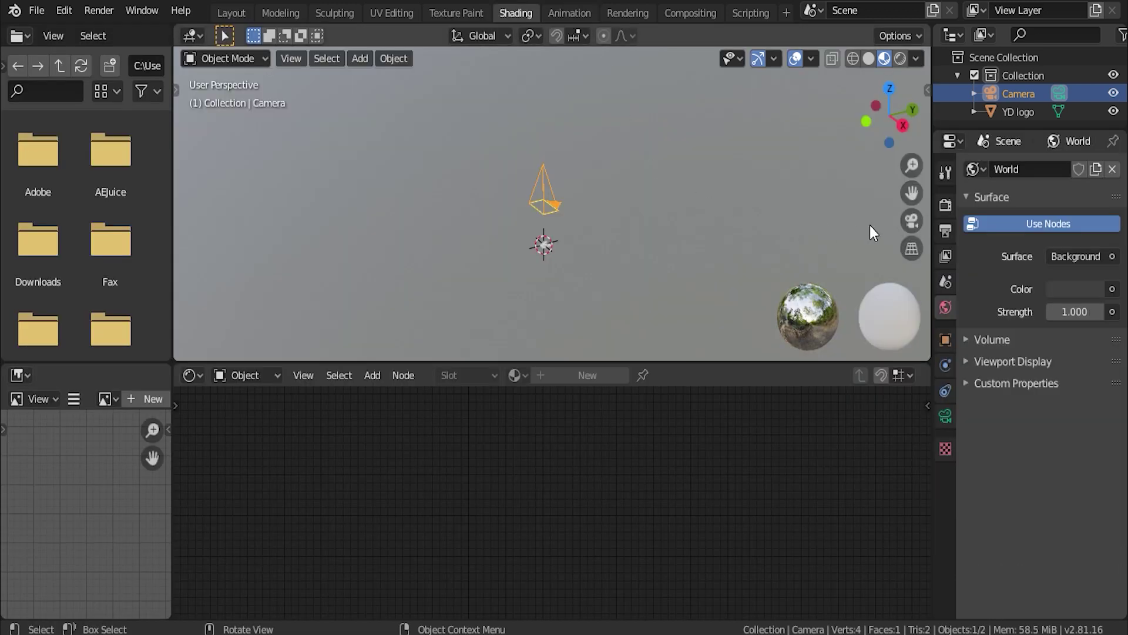
pyautogui.click(920, 219)
pyautogui.click(557, 175)
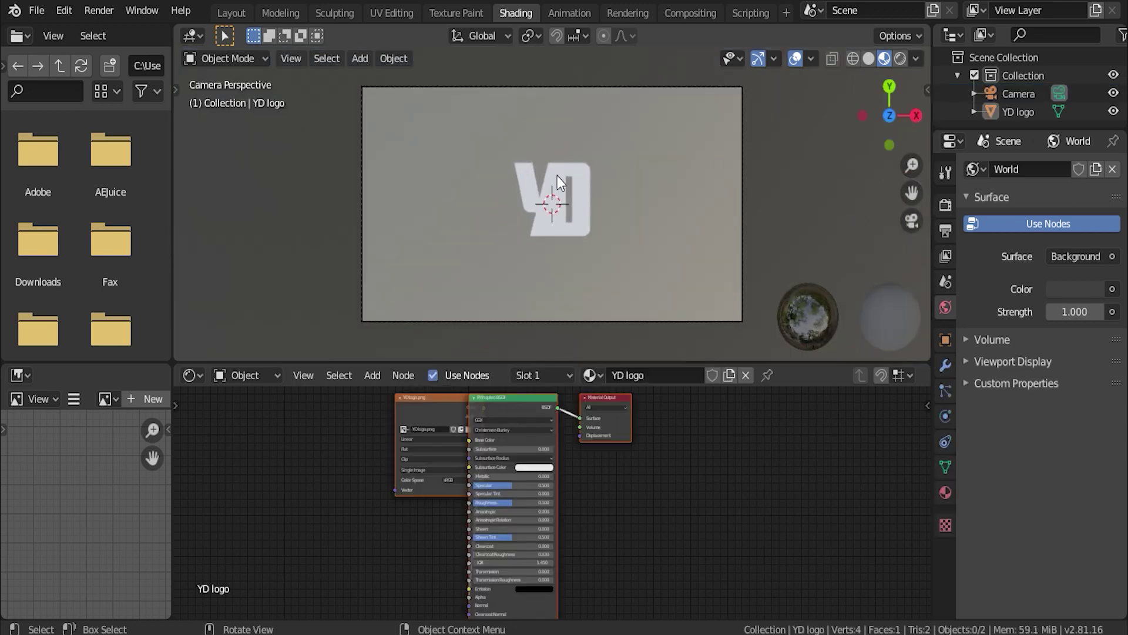
# - Delete the Principled BSDF node from the logo material and move the YD logo.png image node aside
pyautogui.click(509, 397)
pyautogui.scroll(-3, 582, 423)
pyautogui.keyDown('shift'); pyautogui.moveTo(581, 423); pyautogui.dragTo(561, 494, button='middle'); pyautogui.keyUp('shift')
pyautogui.scroll(-1, 562, 494)
pyautogui.scroll(5, 560, 491)
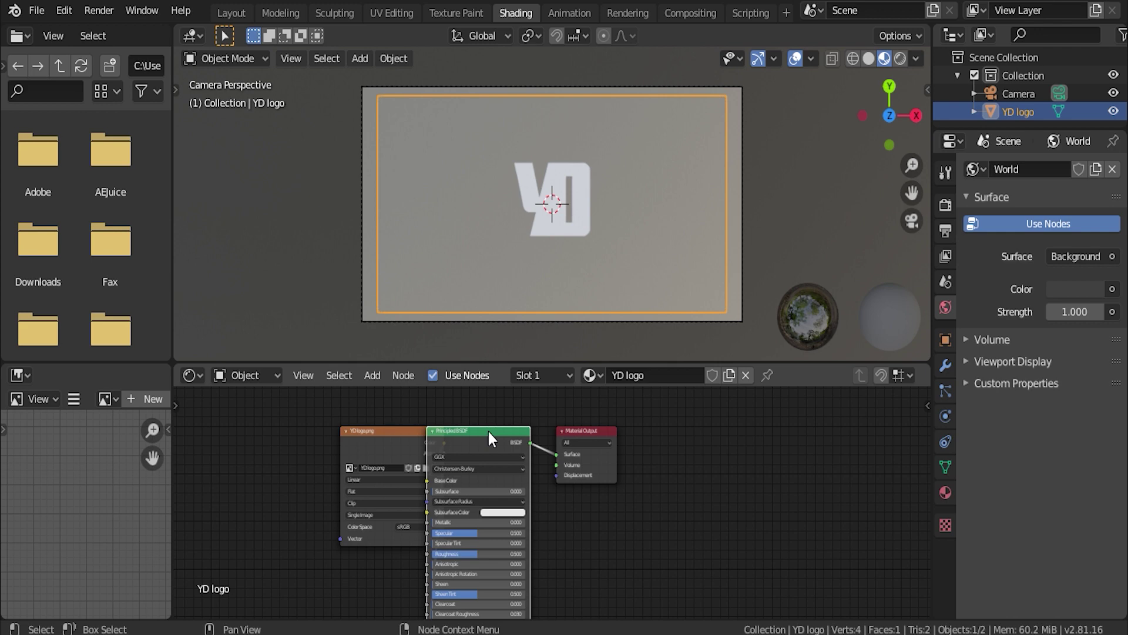
pyautogui.press('x')
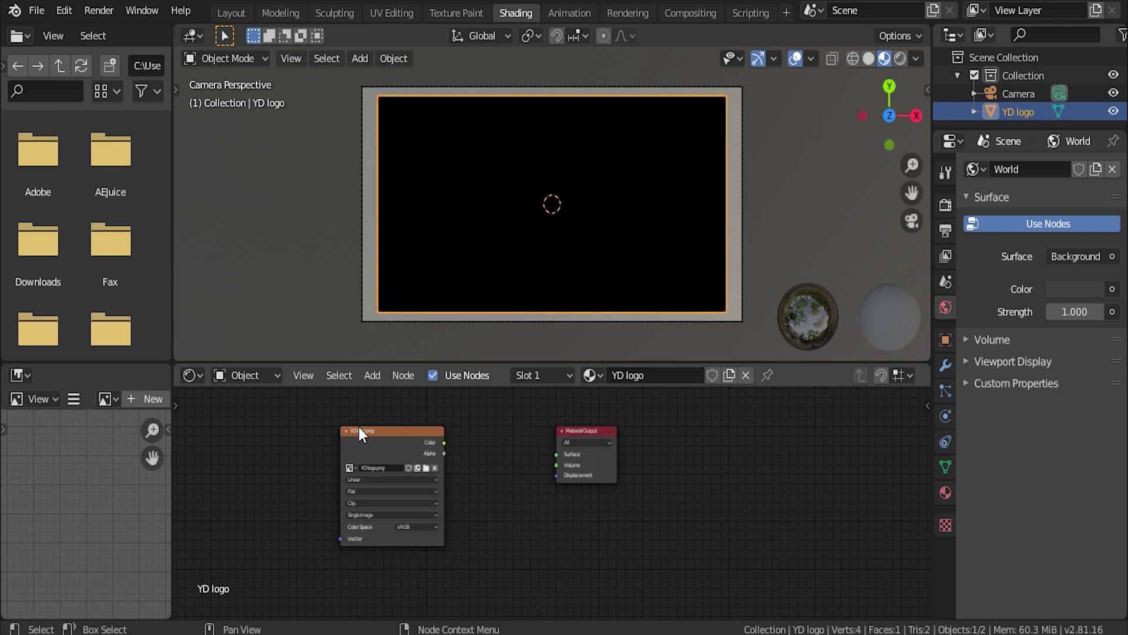
pyautogui.moveTo(370, 434); pyautogui.dragTo(411, 494)
pyautogui.scroll(-2, 510, 464)
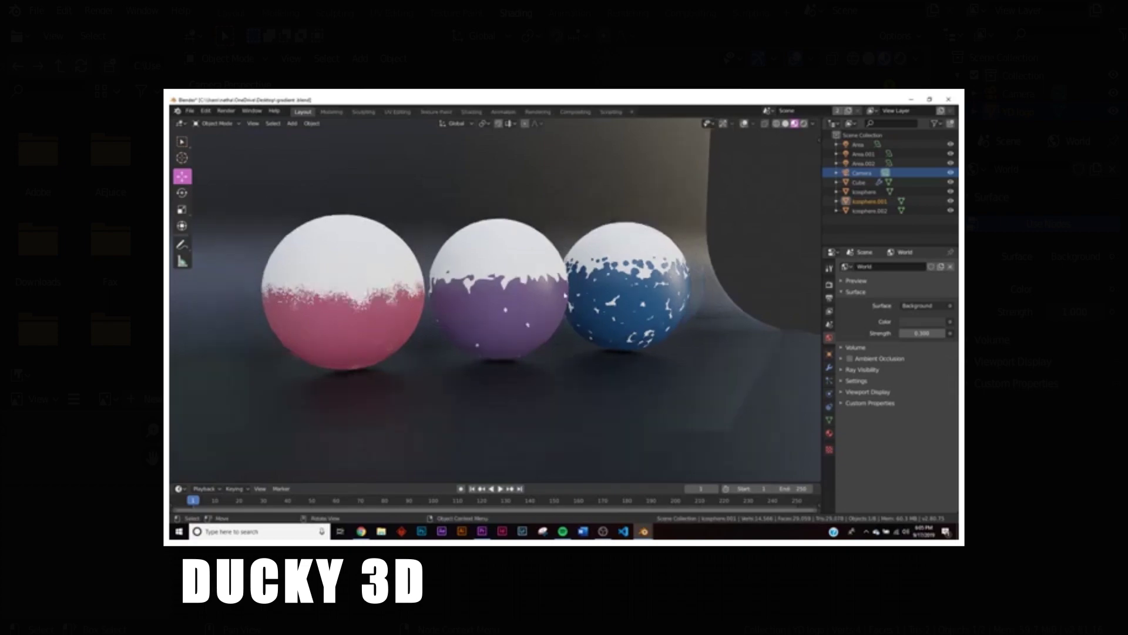
# - Add a Gradient Texture node in front of the Material Output node
pyautogui.scroll(3, 493, 555)
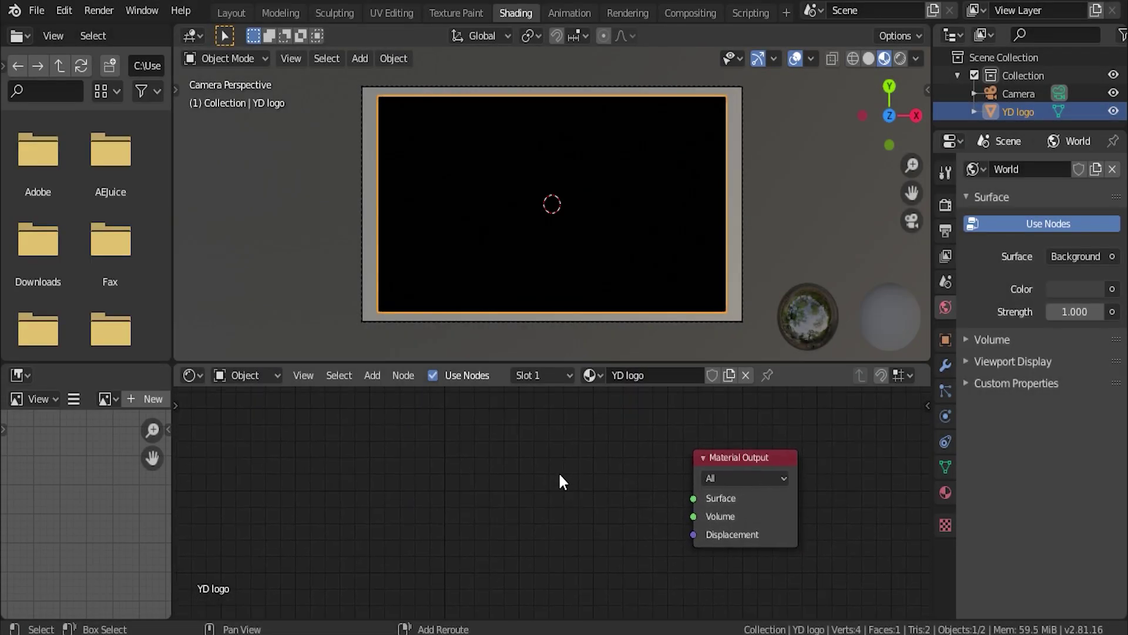
pyautogui.hotkey('shift', 'a')
pyautogui.click(532, 426)
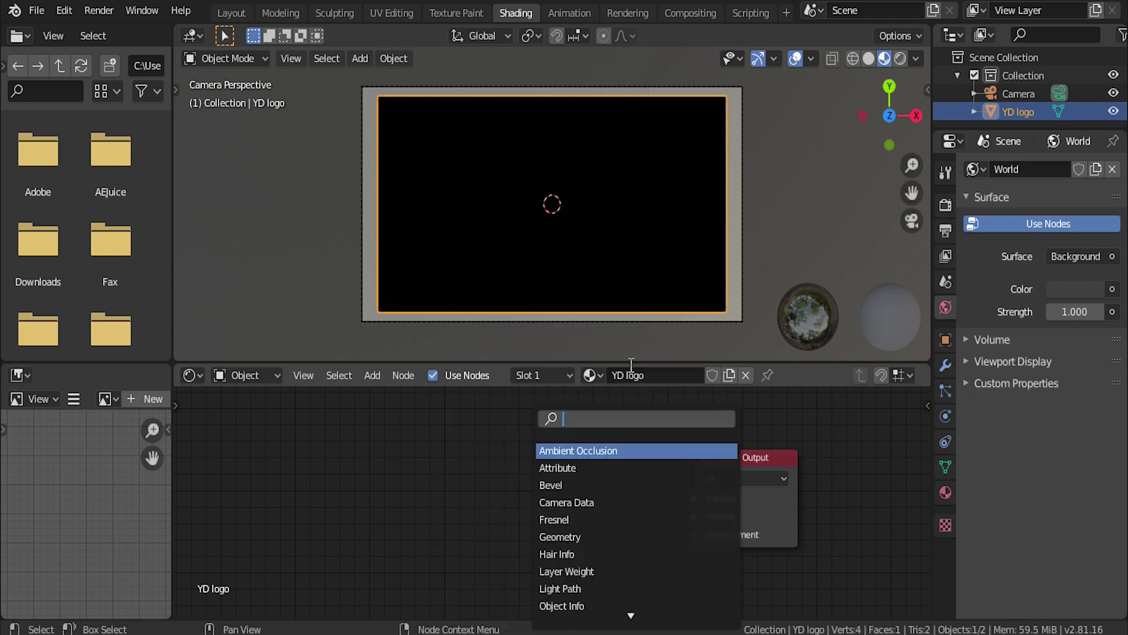
pyautogui.write('GRAD')
pyautogui.click(605, 462)
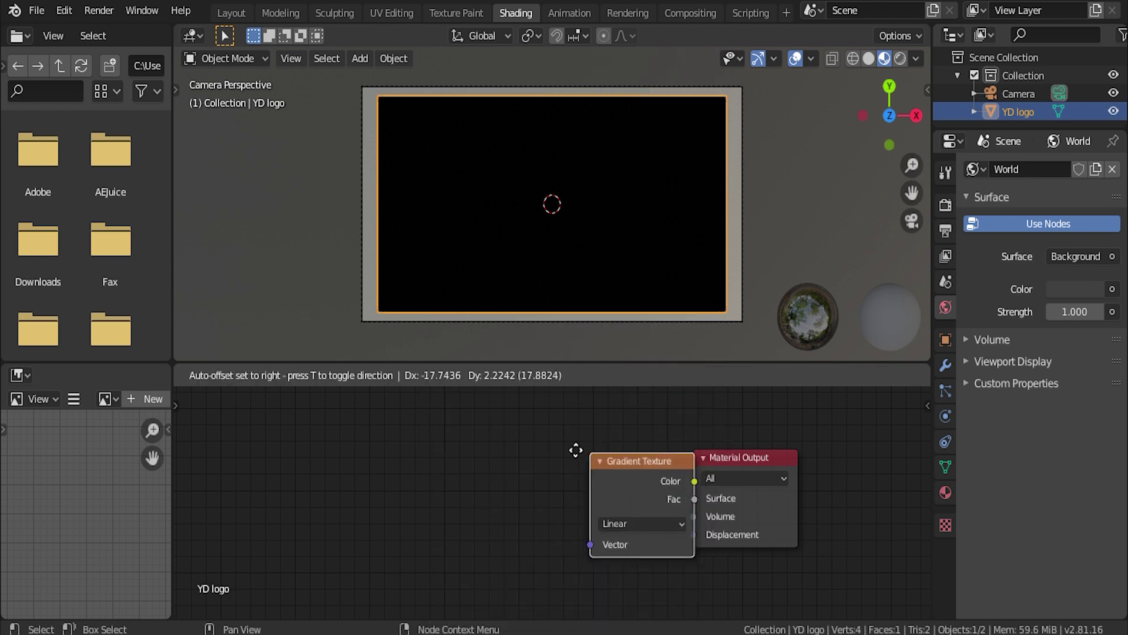
pyautogui.click(520, 453)
# - Add a Wave Texture node below the Gradient Texture and connect its Color to the Material Output's Surface
pyautogui.hotkey('shift', 'a')
pyautogui.click(579, 428)
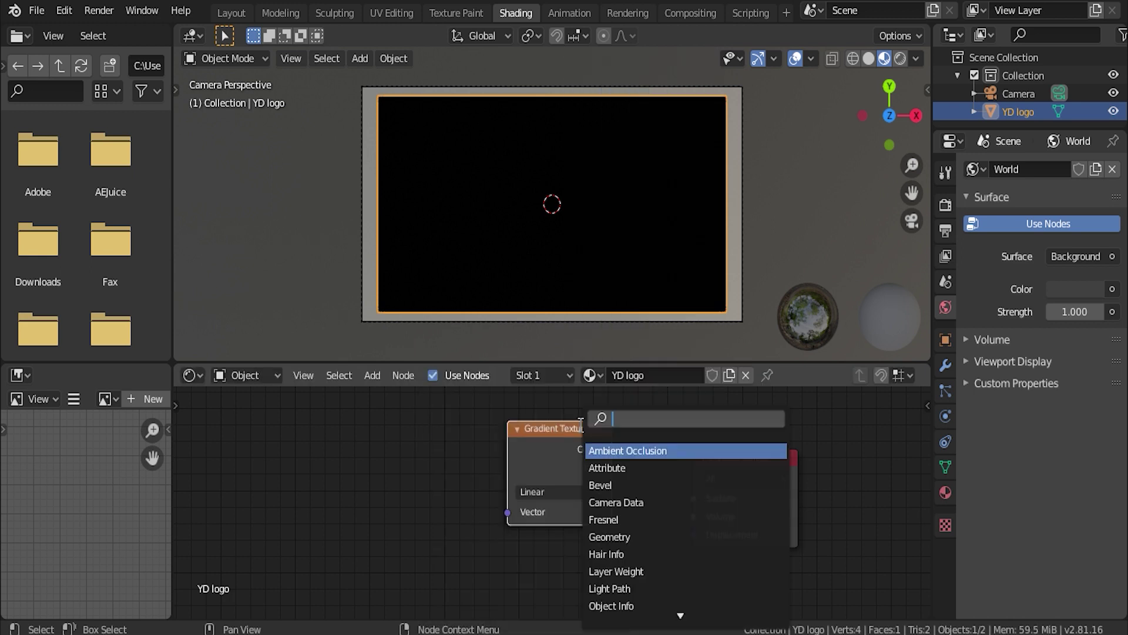
pyautogui.write('WAVE')
pyautogui.click(595, 447)
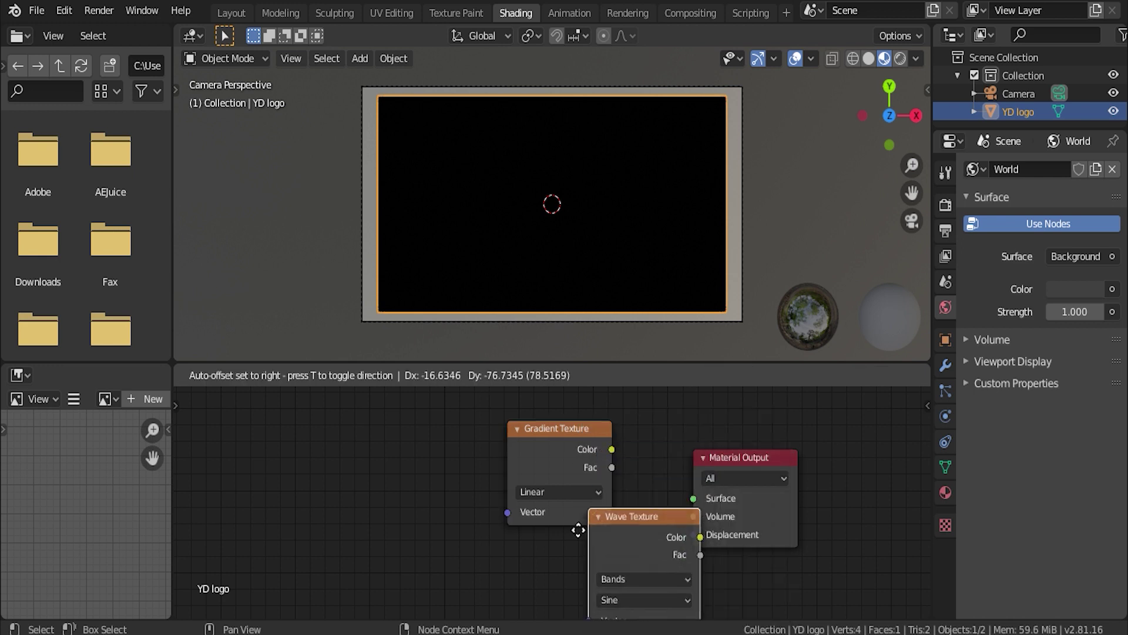
pyautogui.click(509, 517)
pyautogui.moveTo(511, 514); pyautogui.dragTo(569, 459)
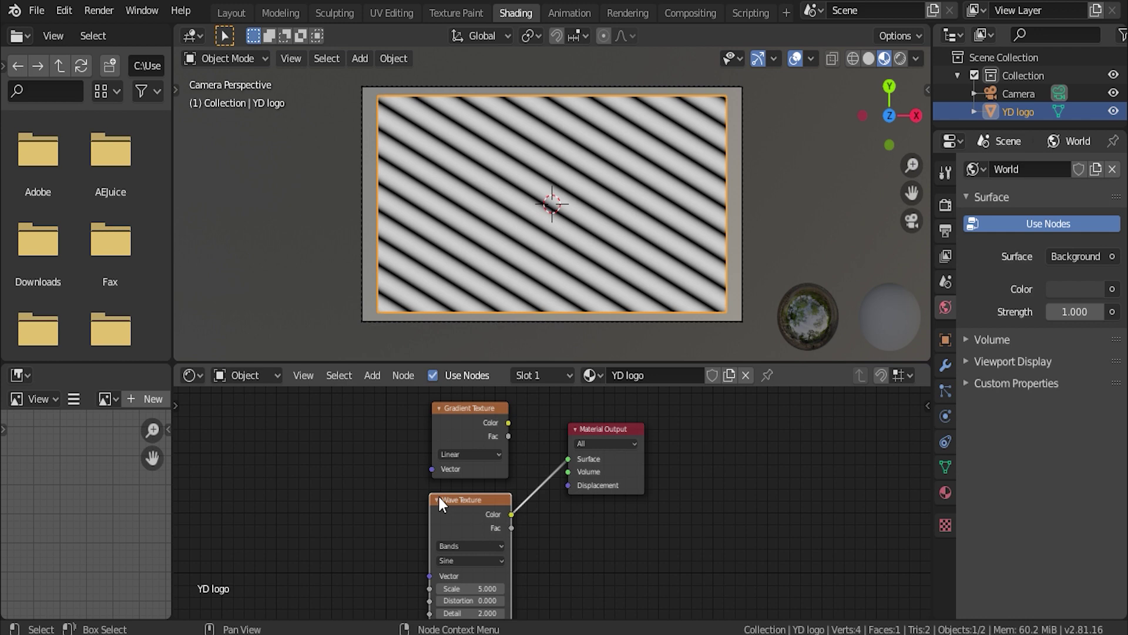
# - Add Texture Coordinate and Mapping nodes to the Wave Texture and link the Mapping vector to the Gradient Texture too
pyautogui.hotkey('ctrl', 't')
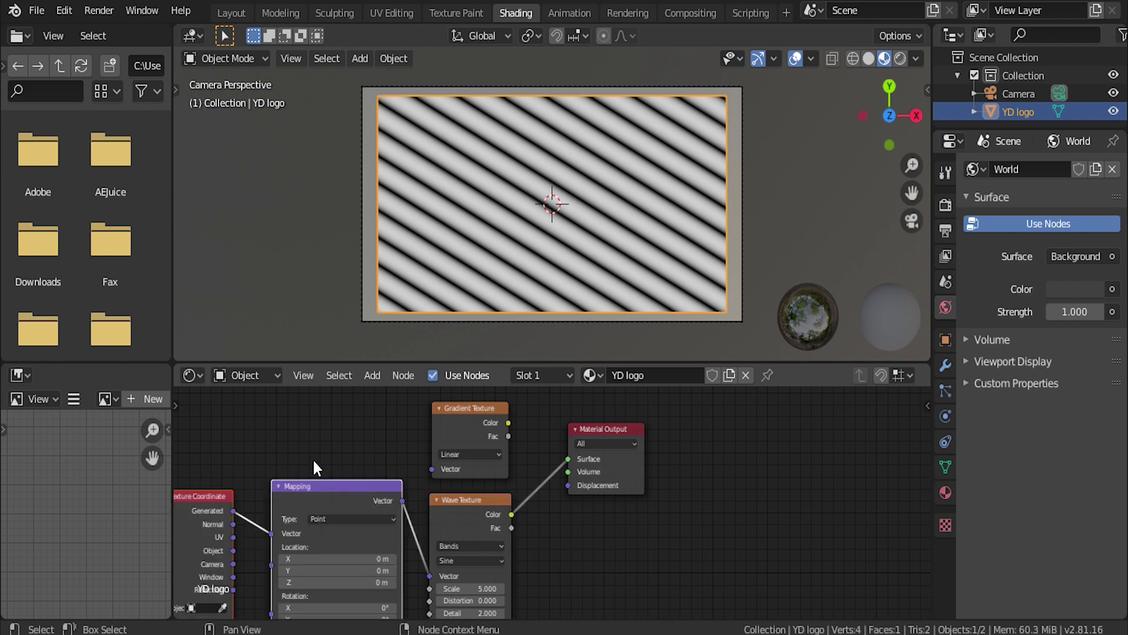
pyautogui.moveTo(315, 467); pyautogui.dragTo(412, 444, button='middle')
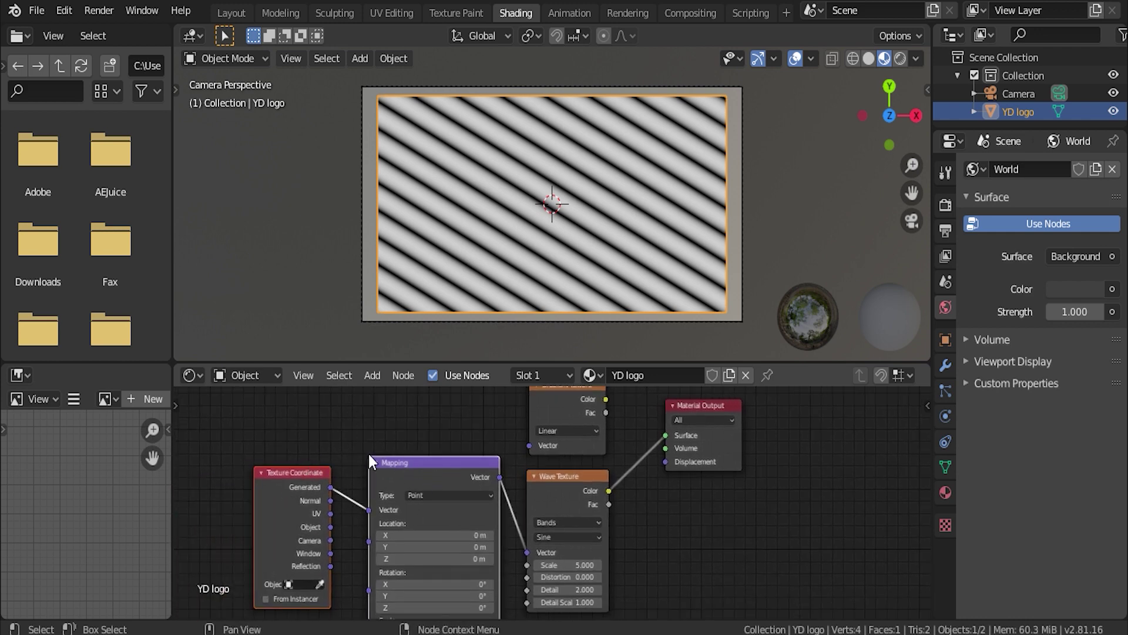
pyautogui.moveTo(500, 477); pyautogui.dragTo(531, 443)
pyautogui.moveTo(639, 415); pyautogui.dragTo(560, 446, button='middle')
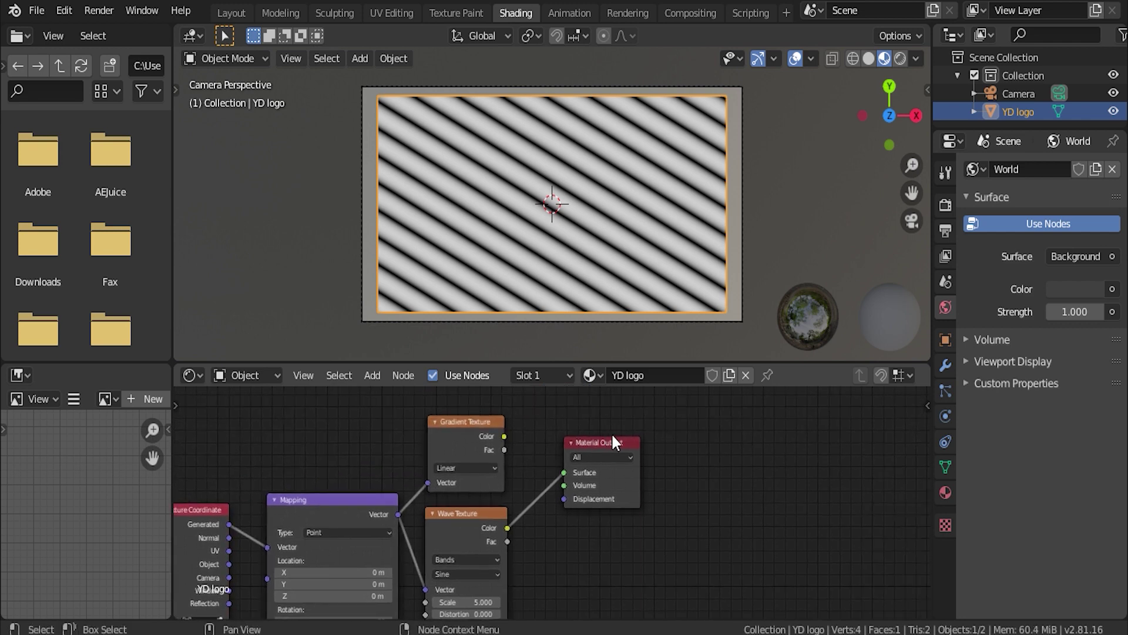
# - Move the Material Output node away to make room and insert a ColorRamp node between it and the Wave Texture
pyautogui.moveTo(614, 441); pyautogui.dragTo(801, 440)
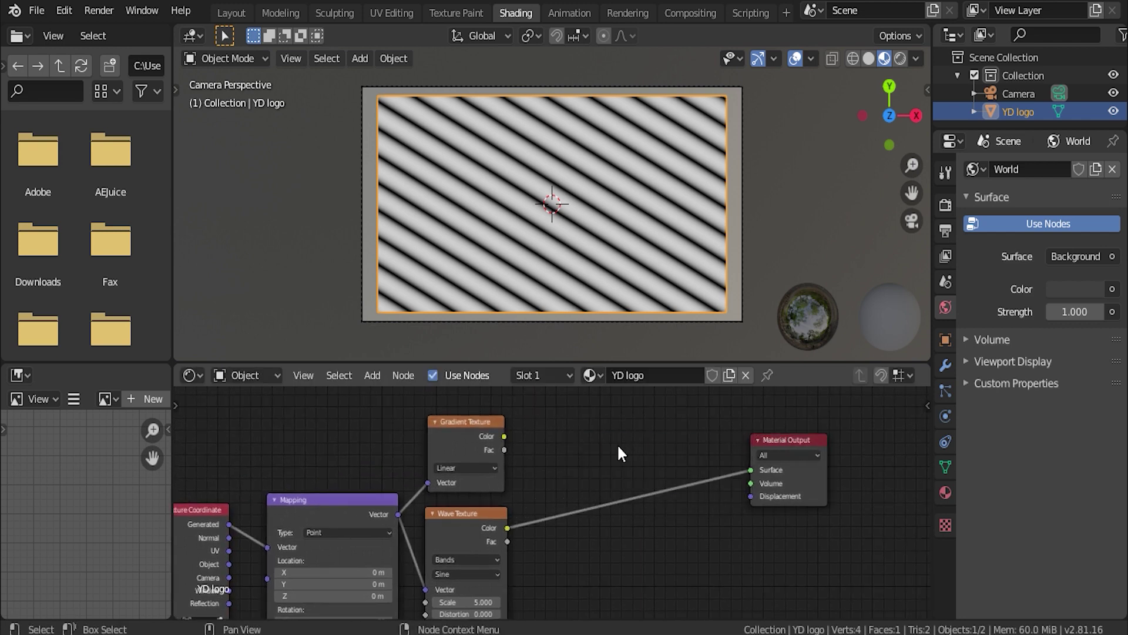
pyautogui.hotkey('shift', 'a')
pyautogui.click(621, 428)
pyautogui.write('c')
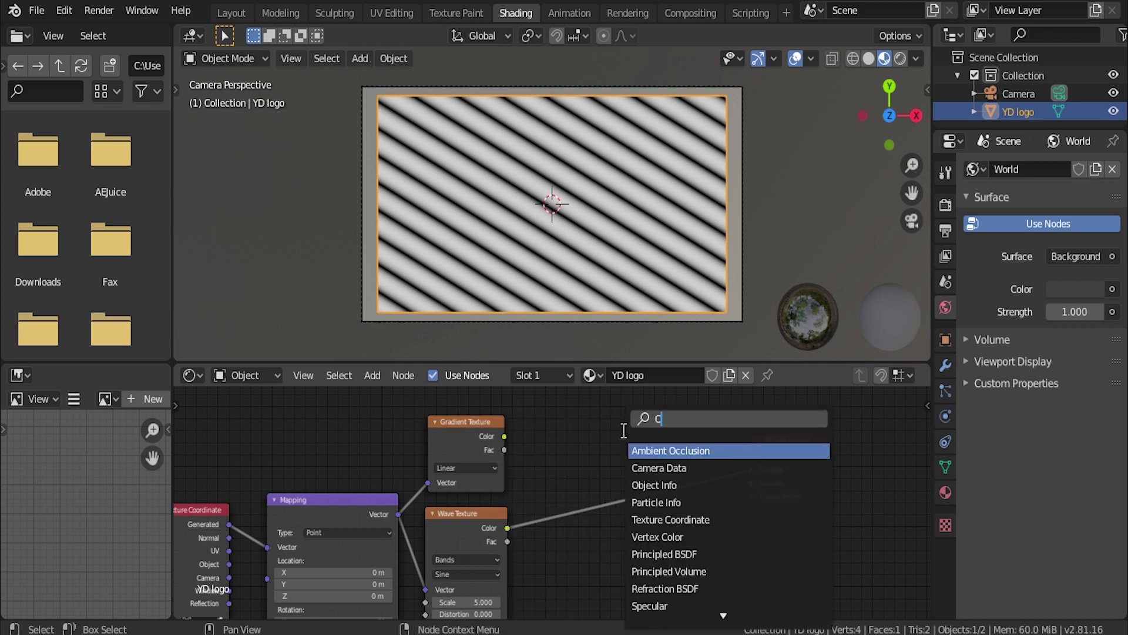
pyautogui.write('ol')
pyautogui.click(667, 468)
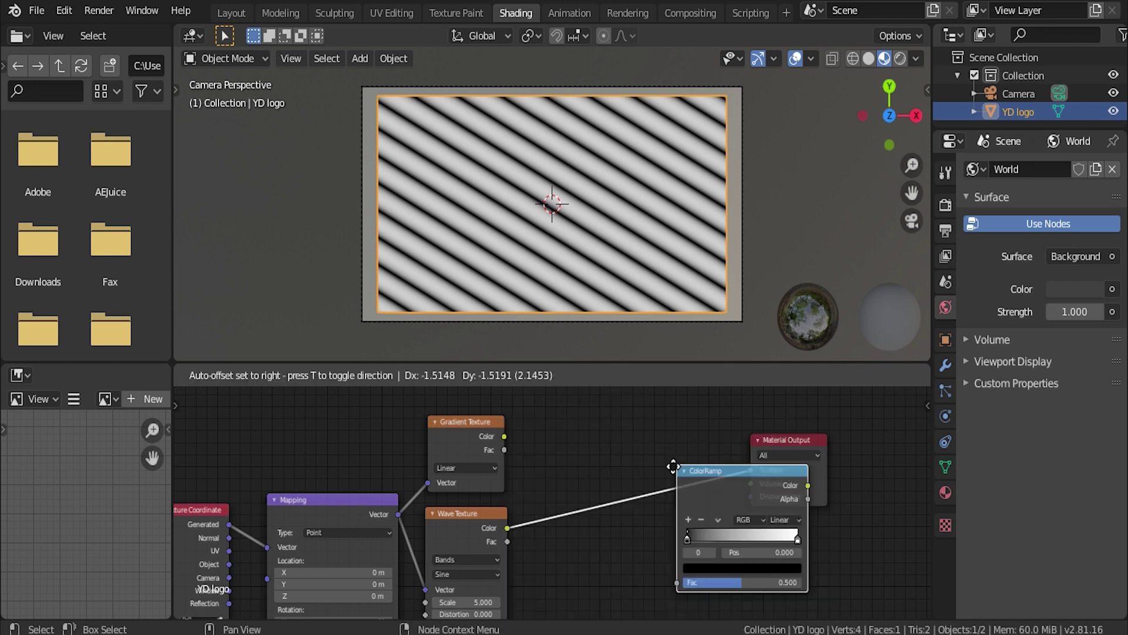
pyautogui.click(636, 452)
pyautogui.scroll(6, 751, 541)
pyautogui.moveTo(750, 541); pyautogui.dragTo(707, 523, button='middle')
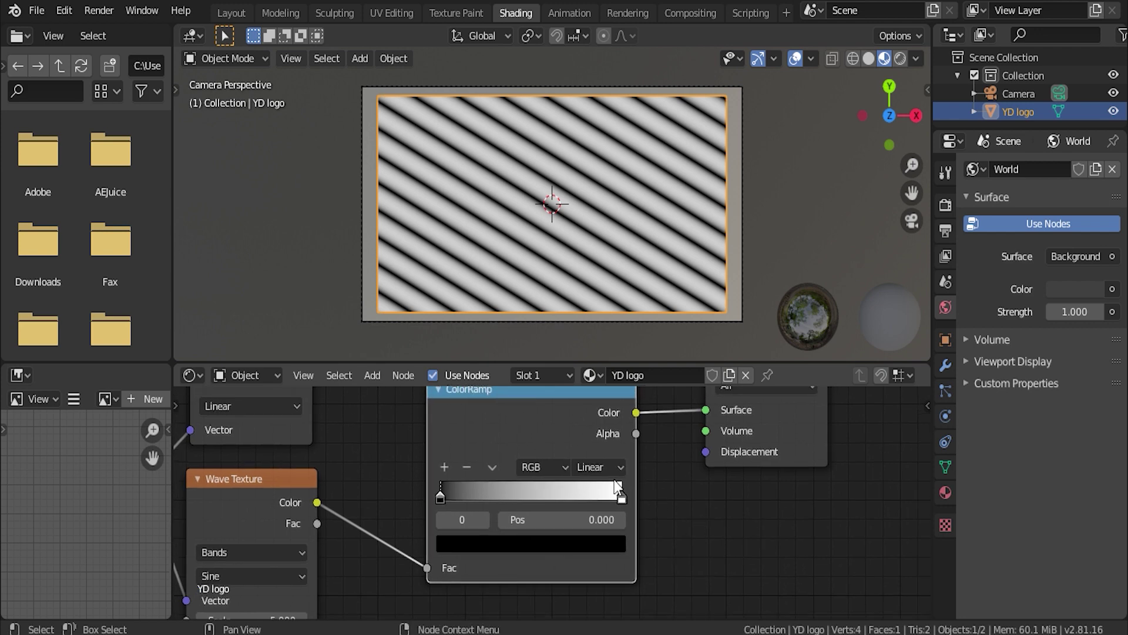
# - Set the ColorRamp interpolation to Constant and spread its middle stops more evenly along the ramp
pyautogui.click(611, 470)
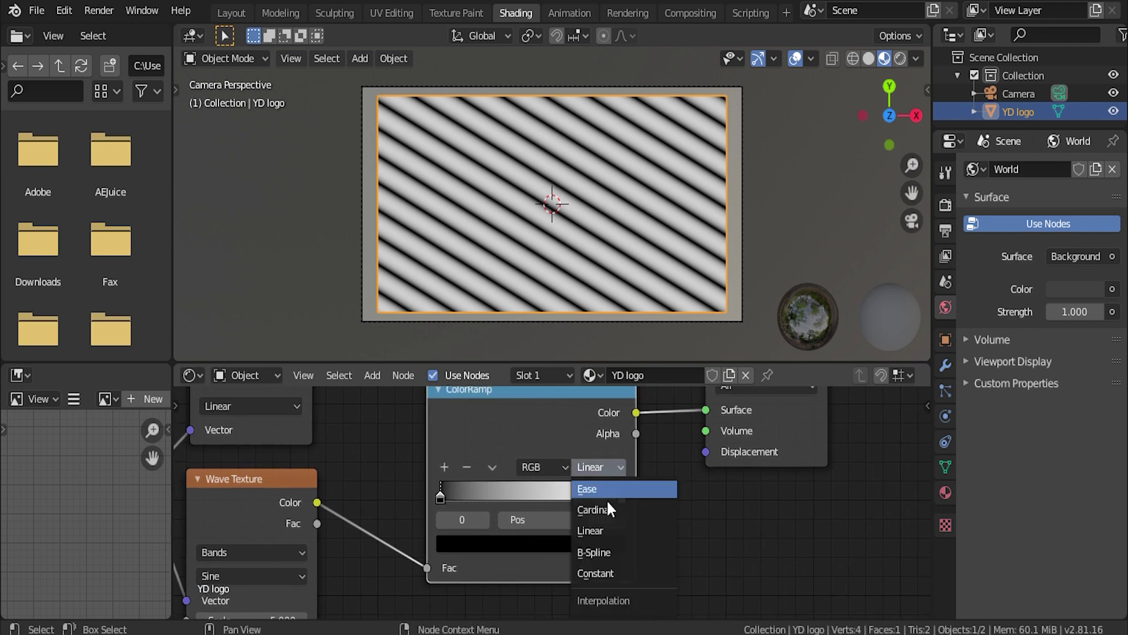
pyautogui.click(601, 571)
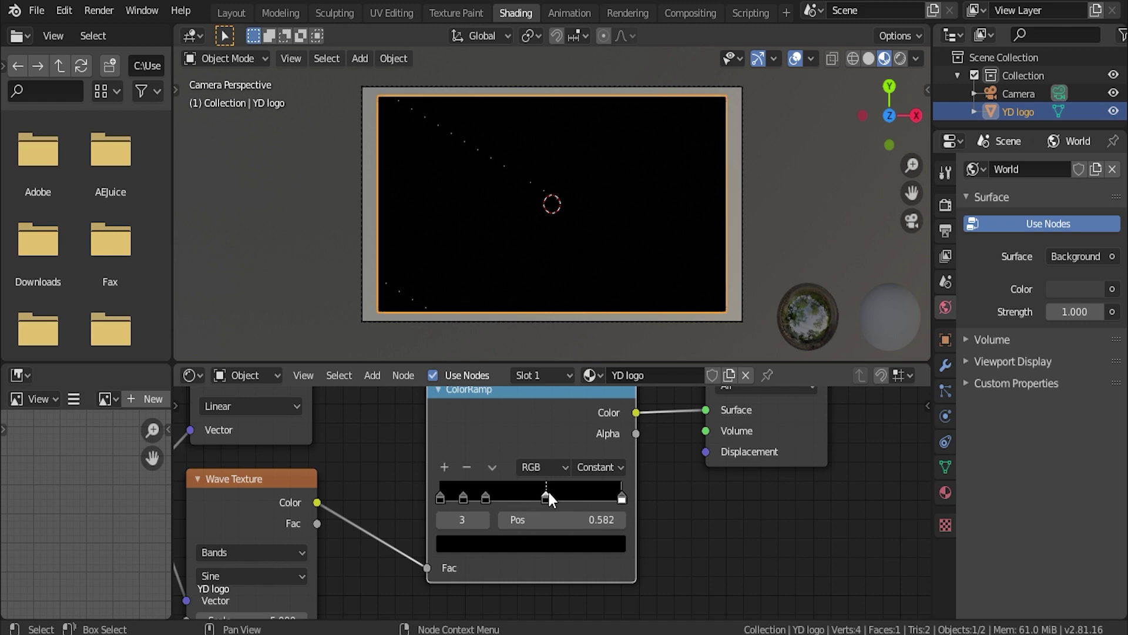
pyautogui.moveTo(549, 498); pyautogui.dragTo(556, 498)
pyautogui.moveTo(486, 495); pyautogui.dragTo(508, 497)
# - Colour the ColorRamp's last stop black and the fourth stop cyan with hue 0.520 and full saturation
pyautogui.click(622, 500)
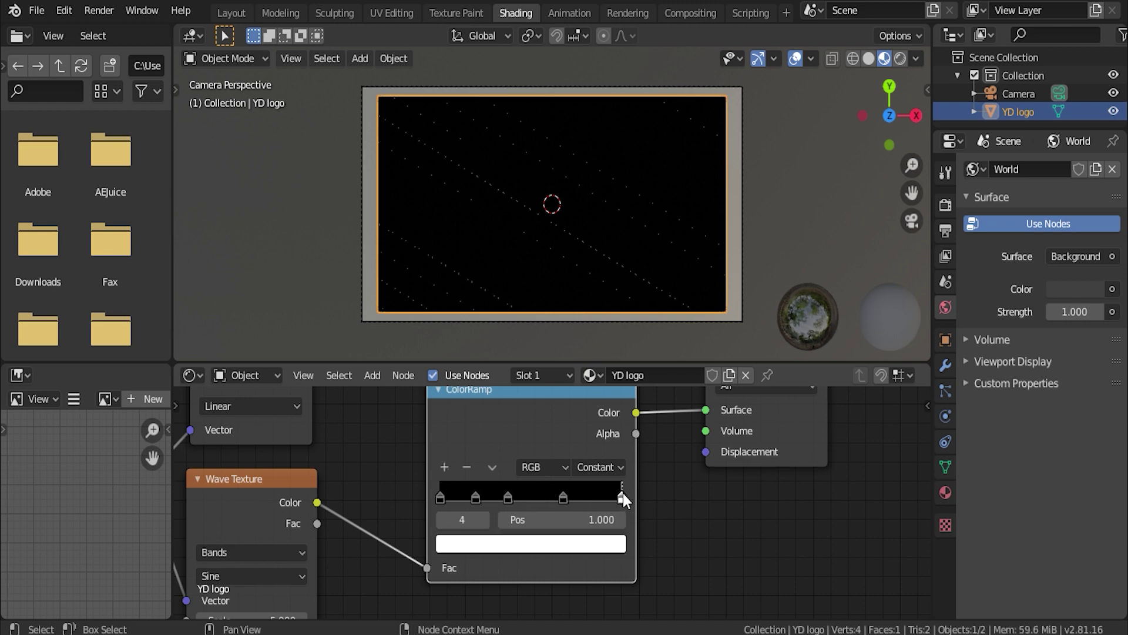
pyautogui.click(618, 541)
pyautogui.moveTo(587, 336); pyautogui.dragTo(586, 407)
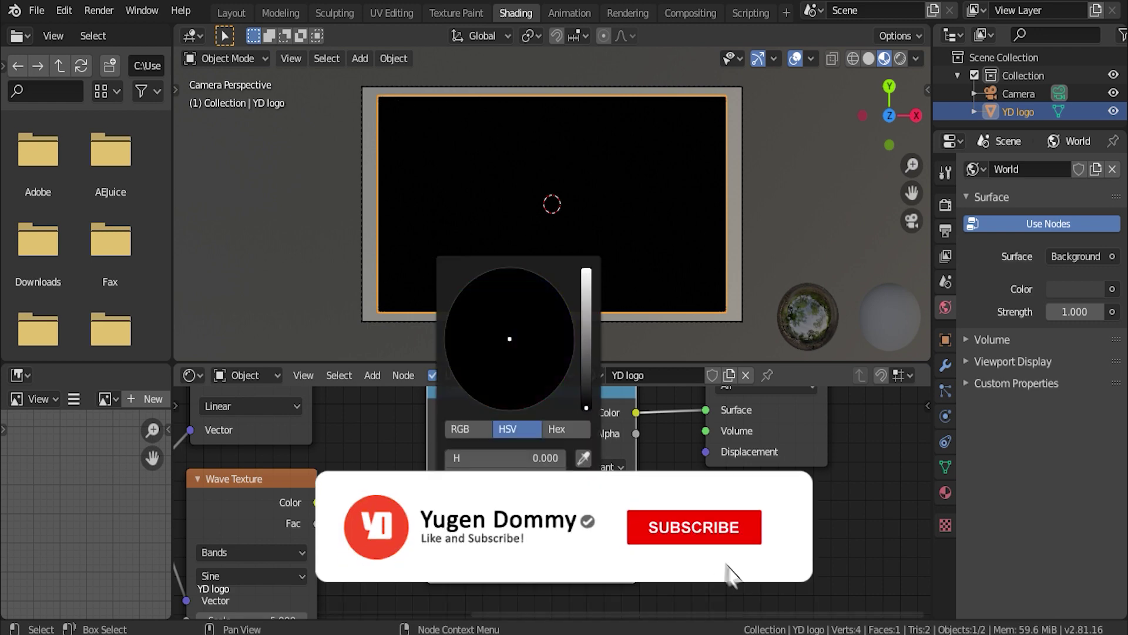
pyautogui.click(618, 541)
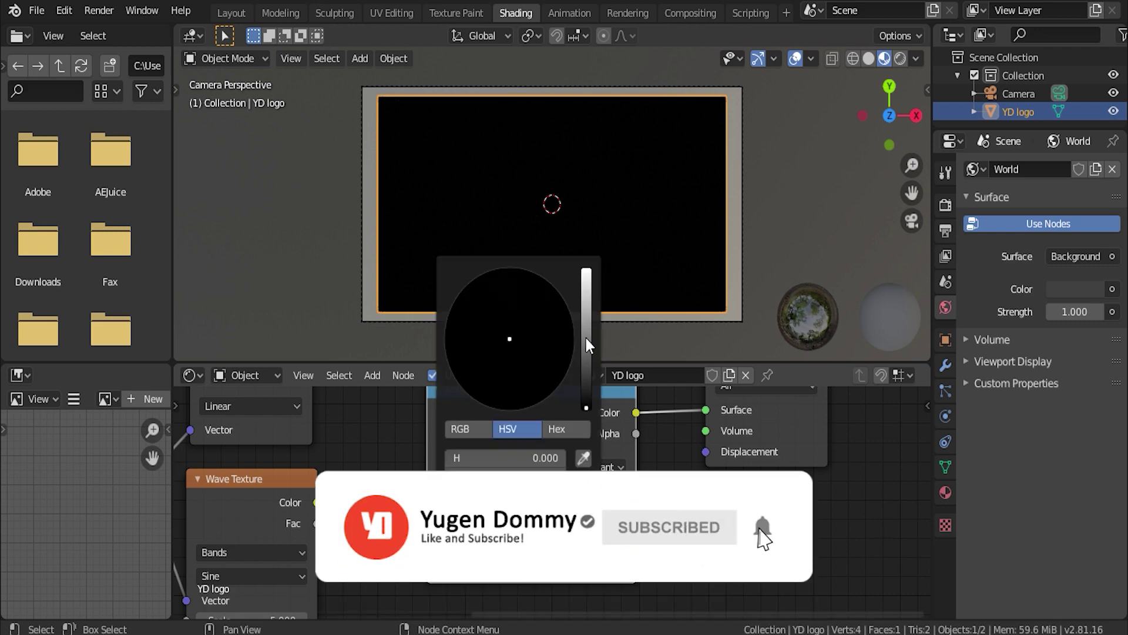
pyautogui.moveTo(587, 337); pyautogui.dragTo(587, 270)
pyautogui.moveTo(509, 338)
pyautogui.mouseDown()
pyautogui.moveTo(537, 273)
pyautogui.moveTo(518, 267)
pyautogui.mouseUp()
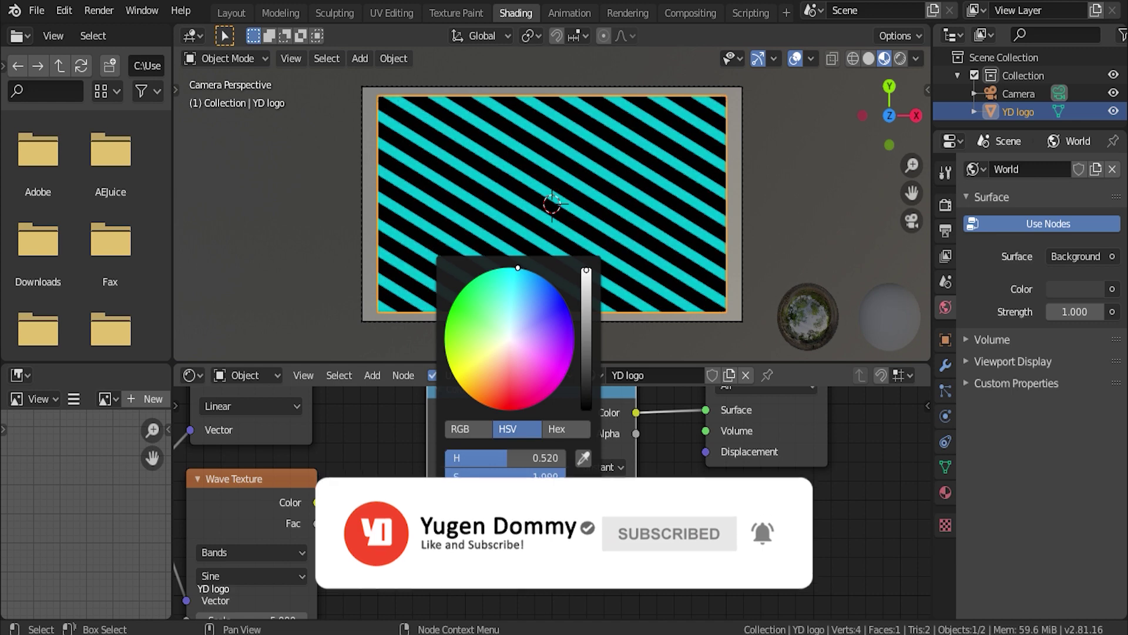
# - Colour the ColorRamp's third stop magenta and its second stop orange
pyautogui.click(506, 497)
pyautogui.click(532, 543)
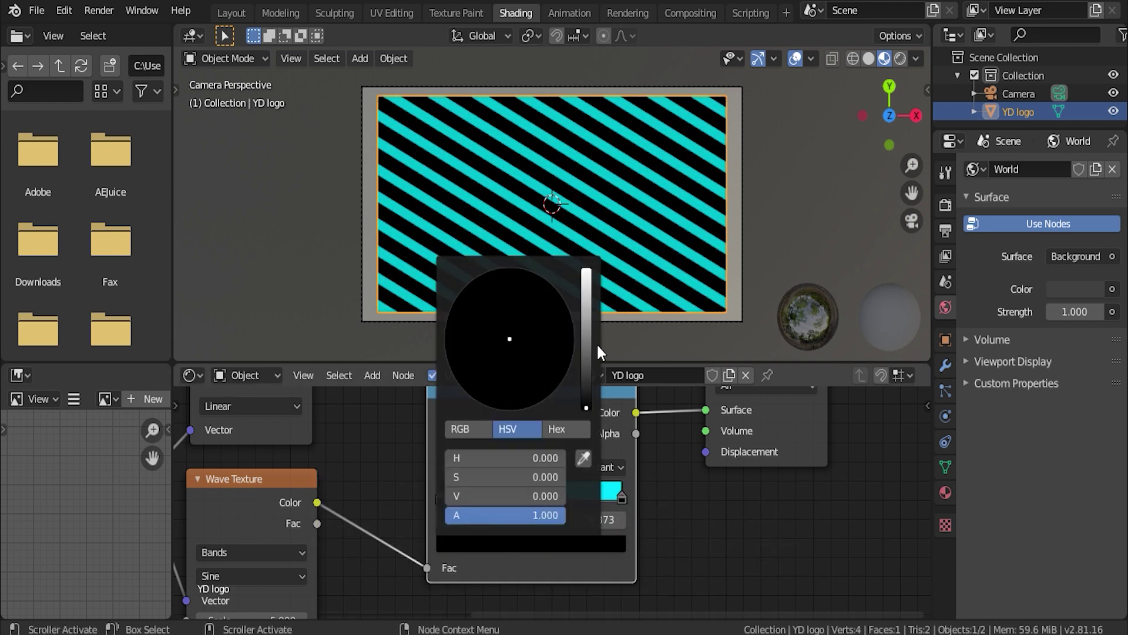
pyautogui.moveTo(586, 346); pyautogui.dragTo(587, 271)
pyautogui.moveTo(520, 388); pyautogui.dragTo(570, 365)
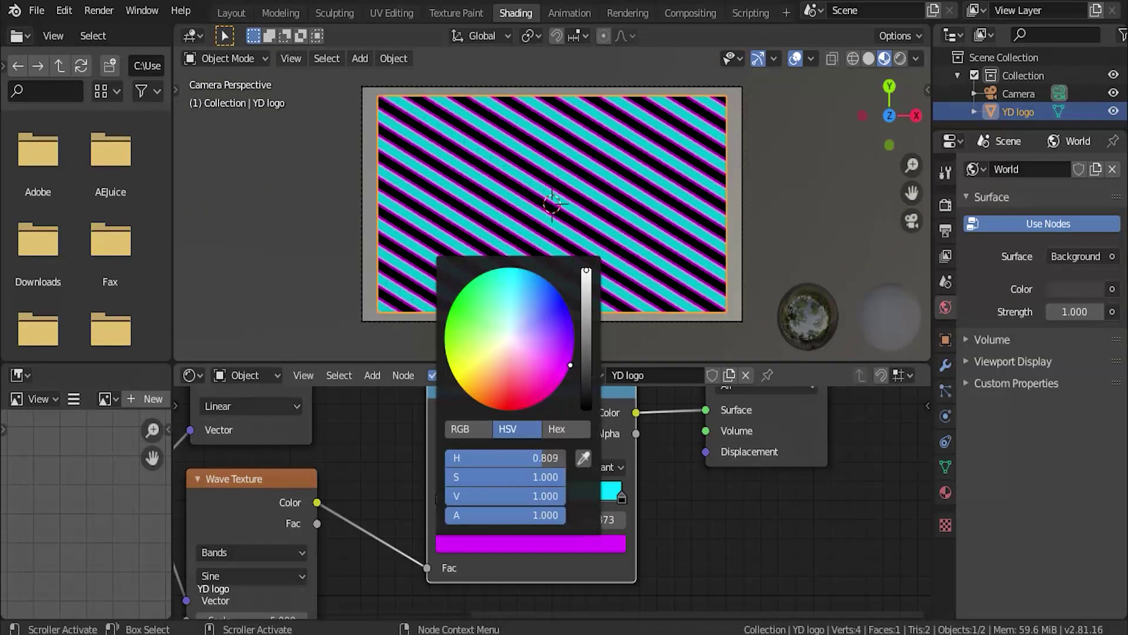
pyautogui.click(476, 496)
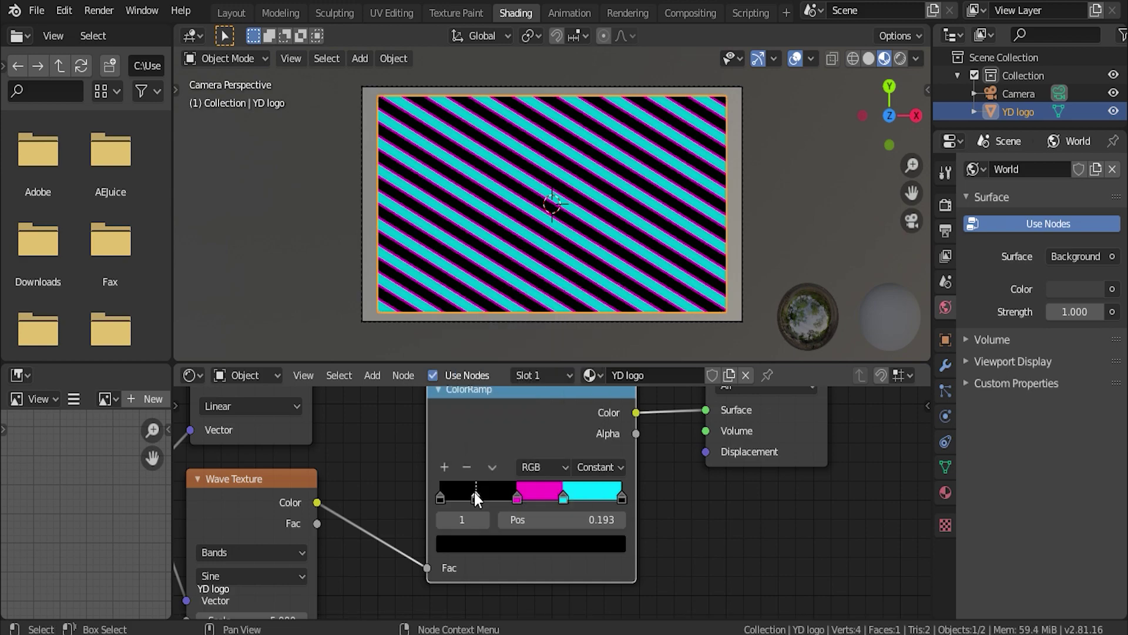
pyautogui.click(491, 543)
pyautogui.moveTo(587, 357); pyautogui.dragTo(587, 270)
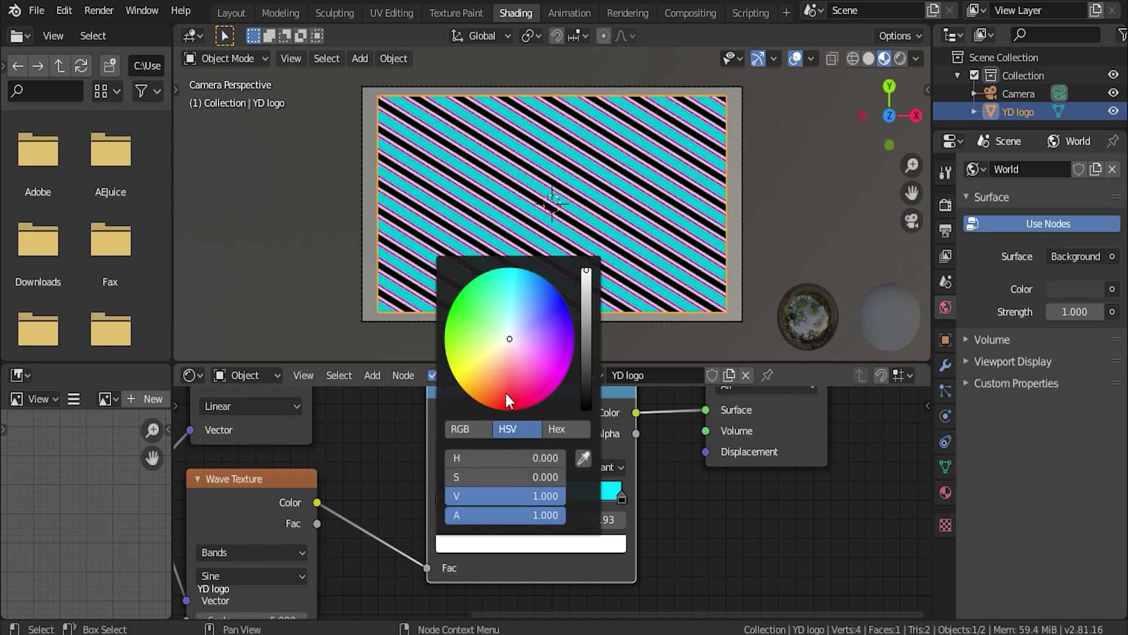
pyautogui.moveTo(506, 400); pyautogui.dragTo(476, 394)
# - Colour the ColorRamp's first stop white and even out the stops, moving the black one inward and the orange one to 0.202
pyautogui.click(439, 496)
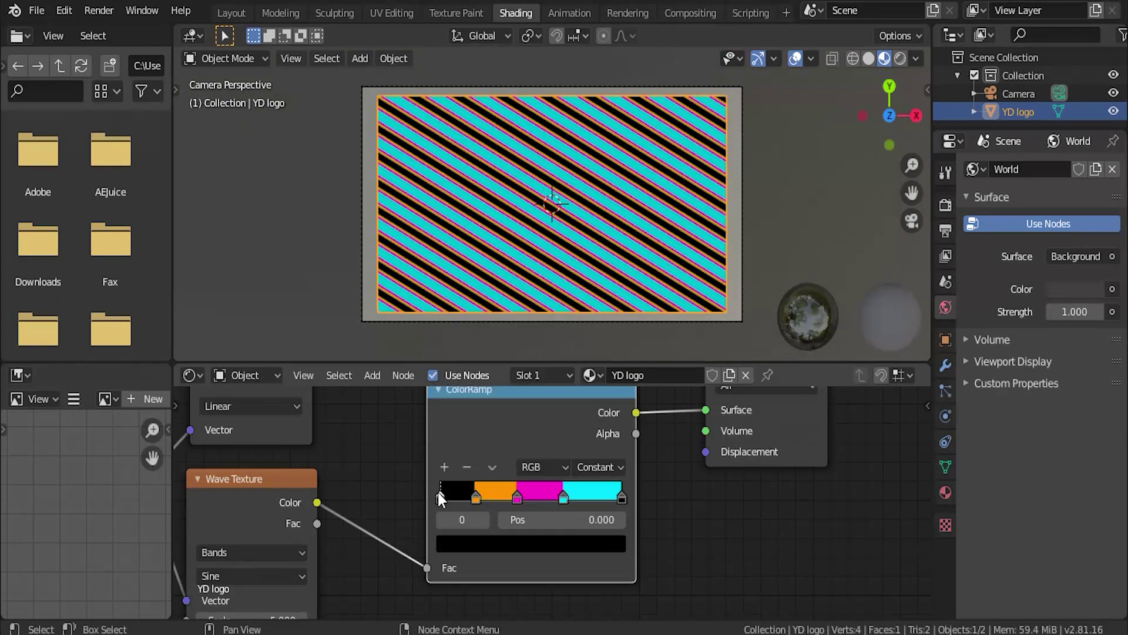
pyautogui.click(457, 542)
pyautogui.moveTo(579, 365); pyautogui.dragTo(594, 274)
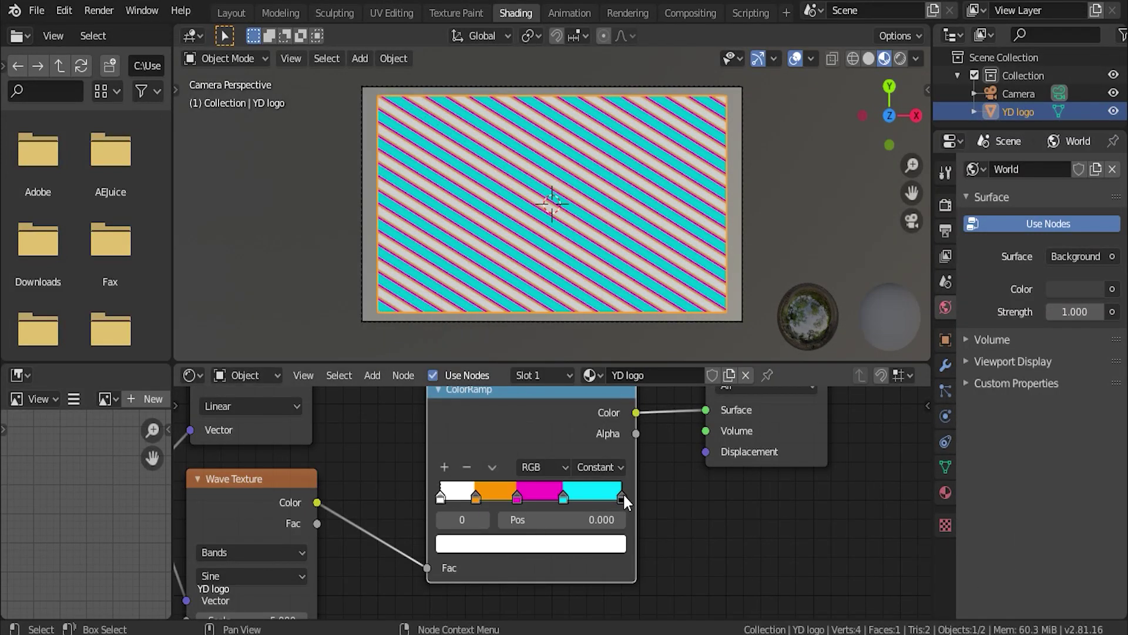
pyautogui.moveTo(622, 497); pyautogui.dragTo(557, 494)
pyautogui.click(479, 495)
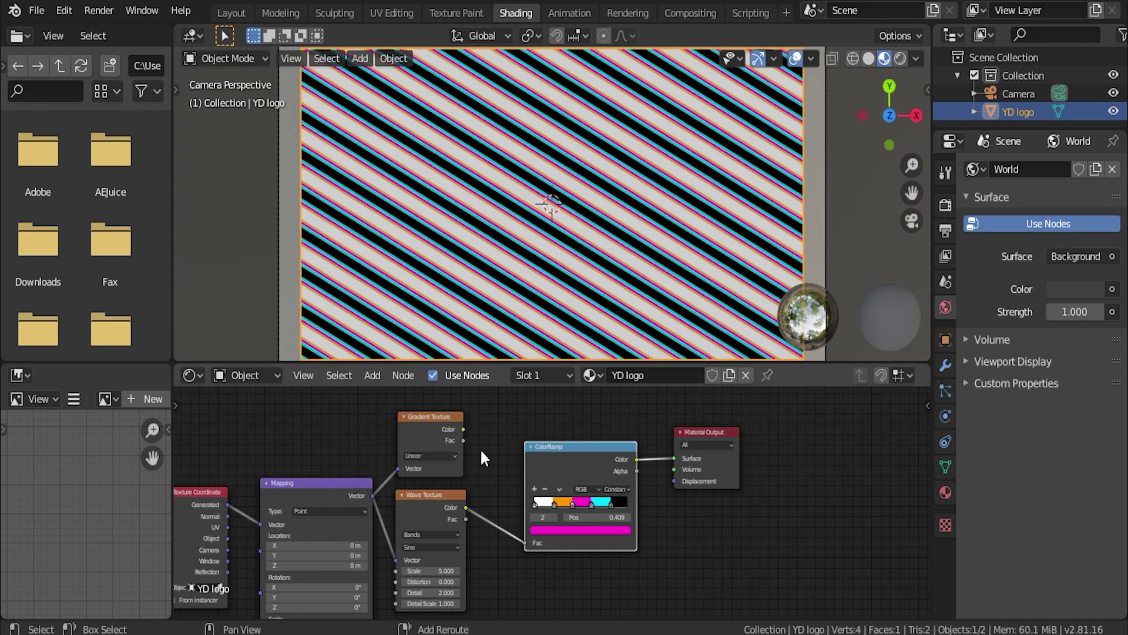
# - Insert a MixRGB node before the ColorRamp, with the Gradient Texture feeding Color1 and the Wave Texture feeding Color2
pyautogui.hotkey('shift', 'a')
pyautogui.click(474, 428)
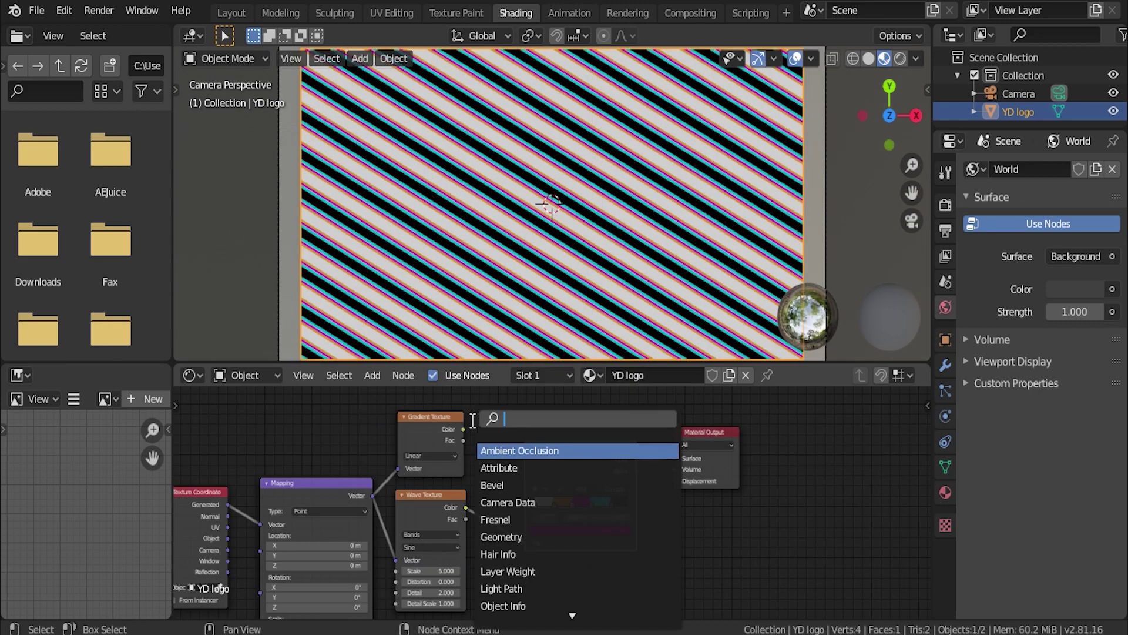
pyautogui.write('MI')
pyautogui.click(497, 485)
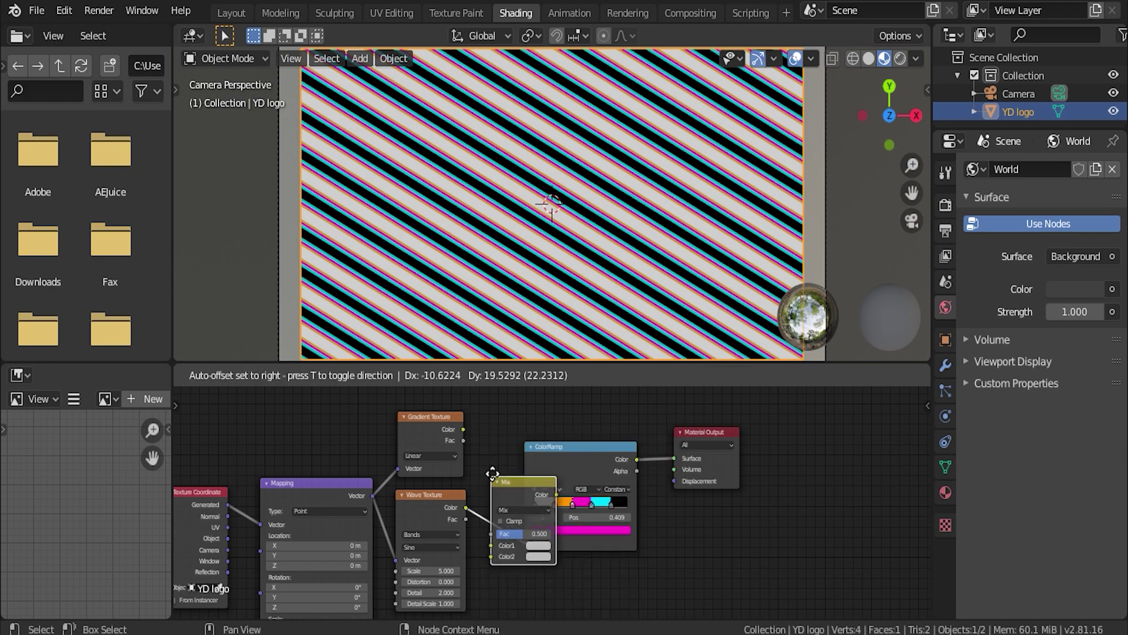
pyautogui.click(496, 460)
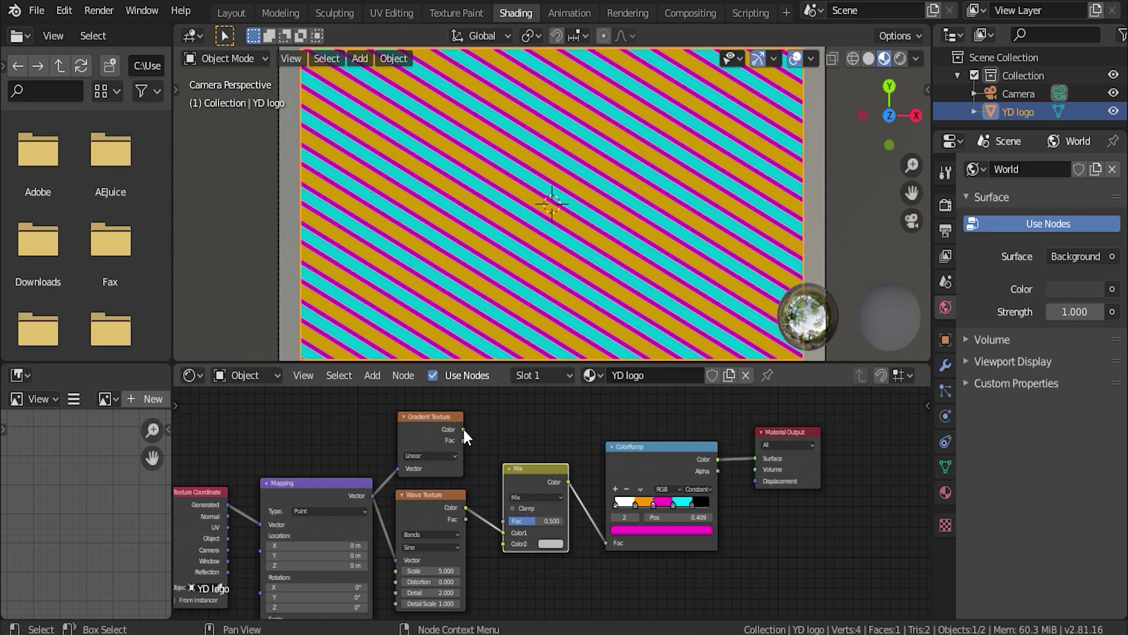
pyautogui.moveTo(463, 429)
pyautogui.mouseDown()
pyautogui.moveTo(510, 471)
pyautogui.moveTo(505, 536)
pyautogui.moveTo(534, 536)
pyautogui.moveTo(495, 536)
pyautogui.mouseUp()
# - Set the Mix node's Fac to 0.092
pyautogui.scroll(3, 537, 535)
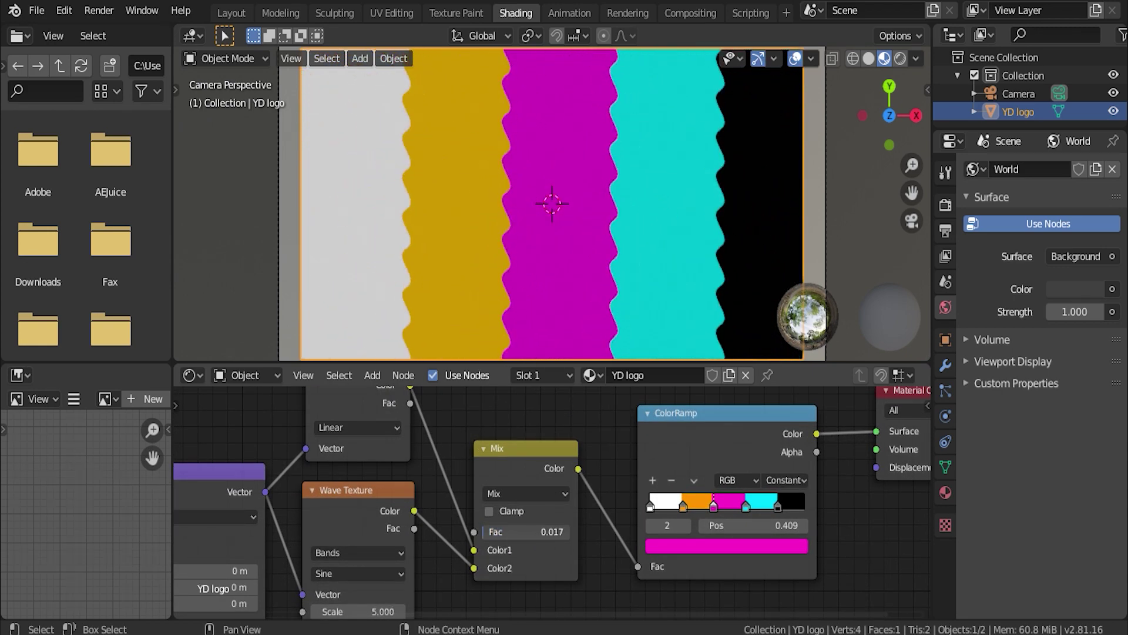
pyautogui.click(483, 531)
pyautogui.press('BackSpace')
pyautogui.write('.092')
pyautogui.press('Return')
# - Set the Mapping node's Z rotation to 90° and its X location to 1 m
pyautogui.scroll(-2, 502, 558)
pyautogui.moveTo(327, 438); pyautogui.dragTo(456, 425, button='middle')
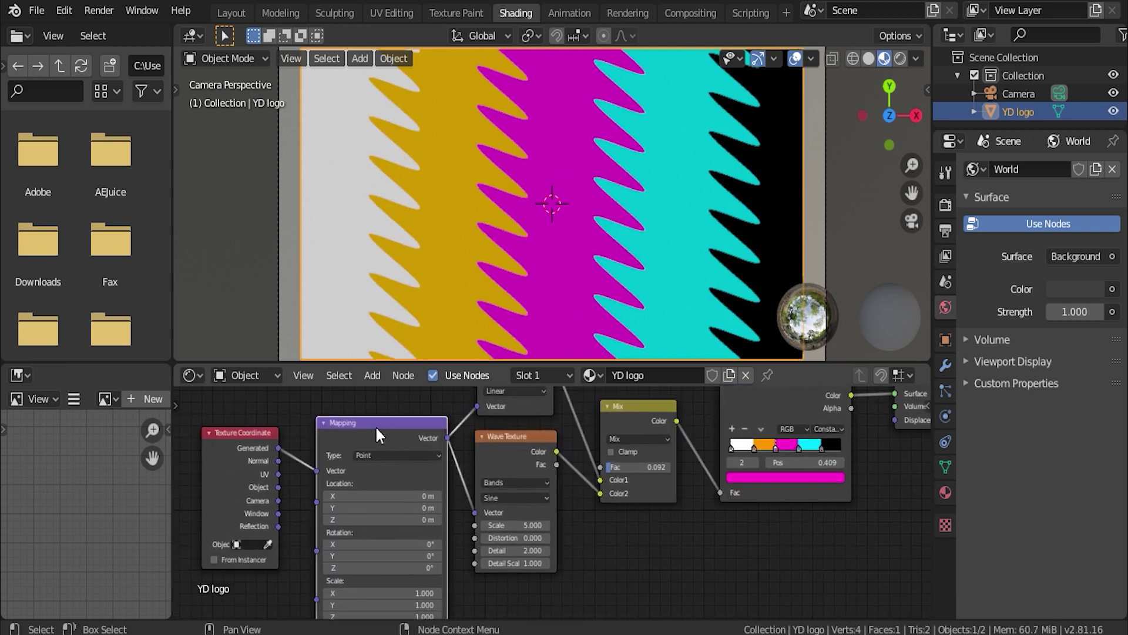
pyautogui.click(414, 567)
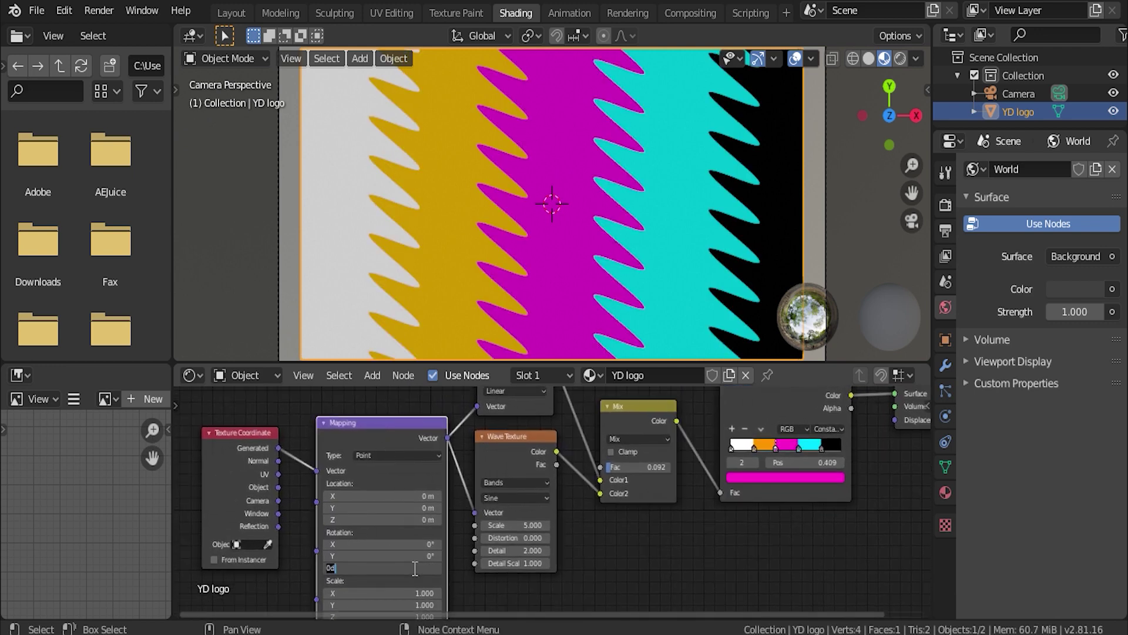
pyautogui.press('Return')
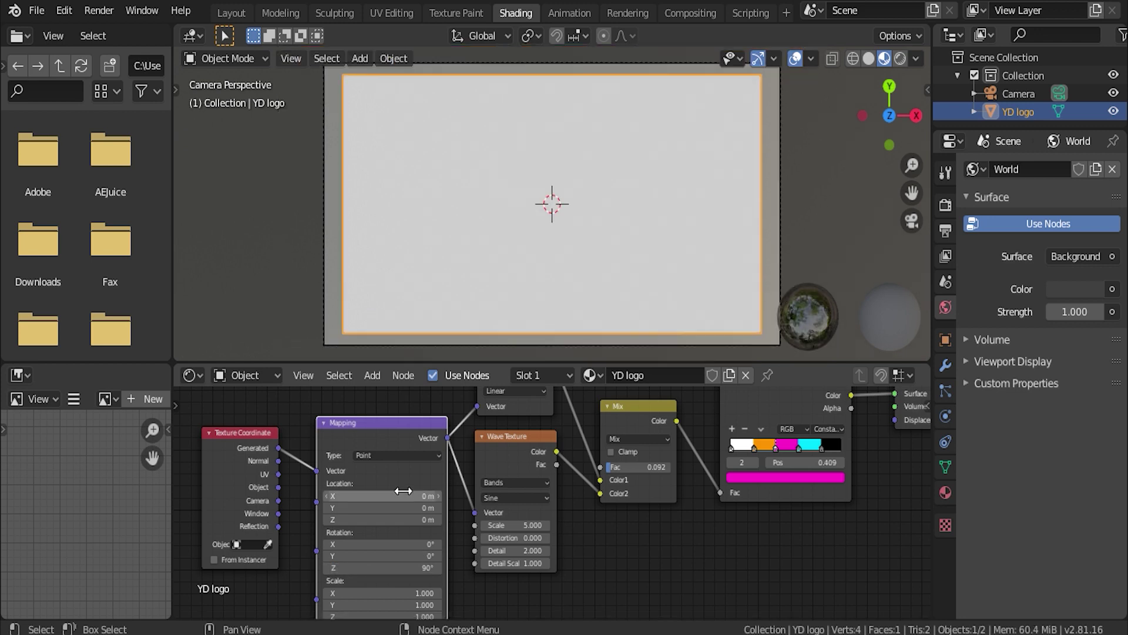
pyautogui.moveTo(403, 494)
pyautogui.mouseDown()
pyautogui.moveTo(462, 494)
pyautogui.moveTo(417, 496)
pyautogui.mouseUp()
pyautogui.moveTo(400, 493); pyautogui.dragTo(382, 494)
# - Switch the Wave Texture to Rings and set its Scale, Distortion, Detail and Detail Scale to 0
pyautogui.scroll(1, 448, 484)
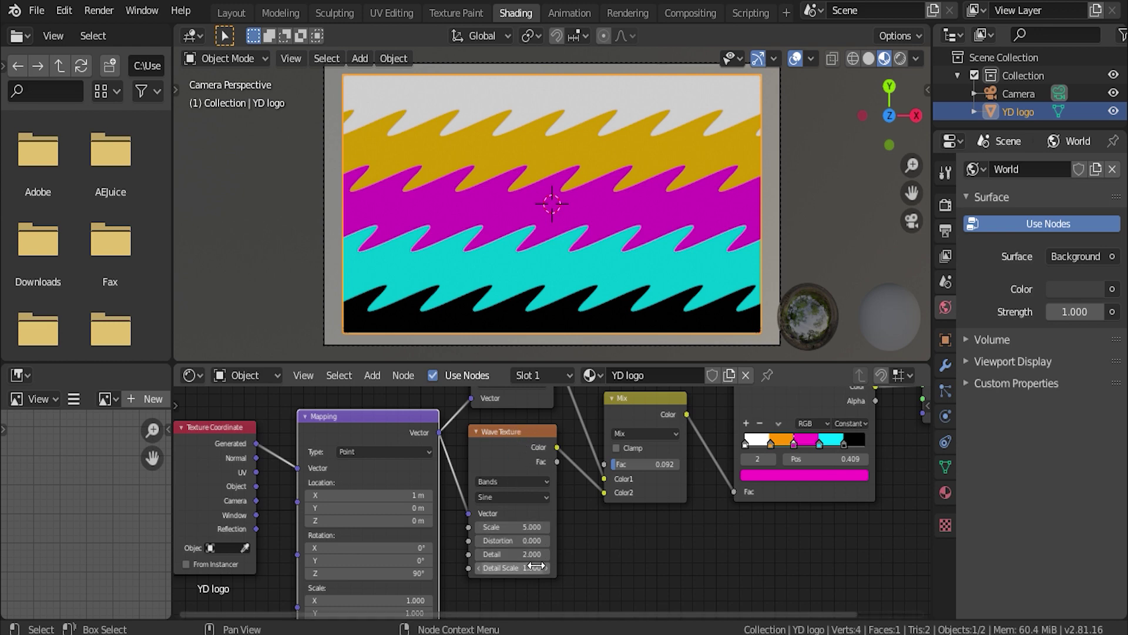
pyautogui.scroll(2, 552, 553)
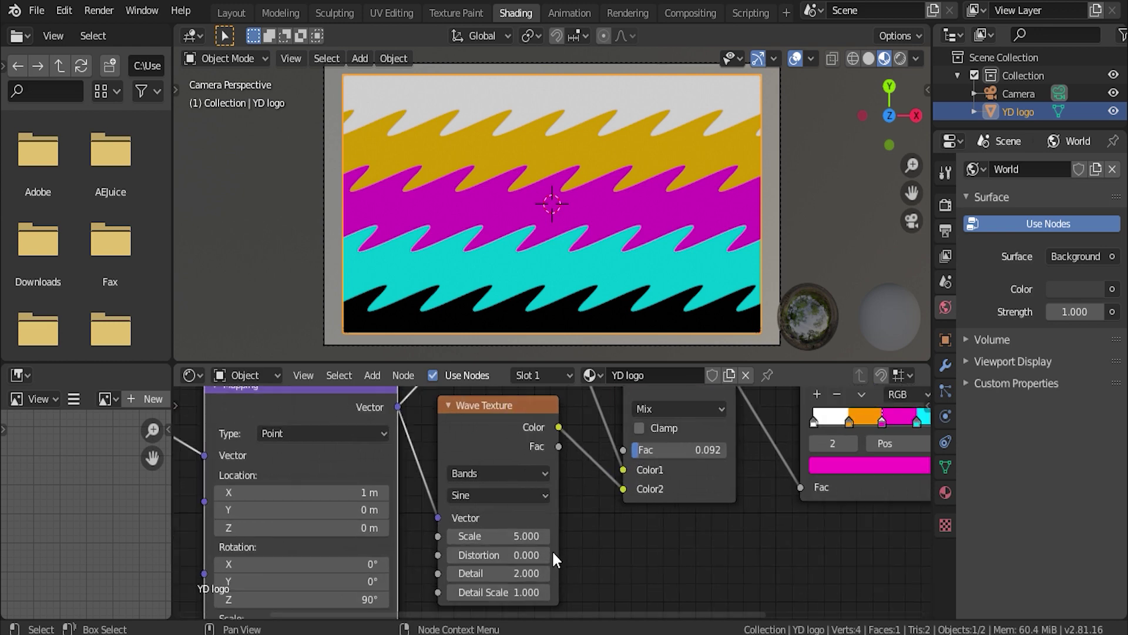
pyautogui.scroll(-1, 487, 482)
pyautogui.click(501, 478)
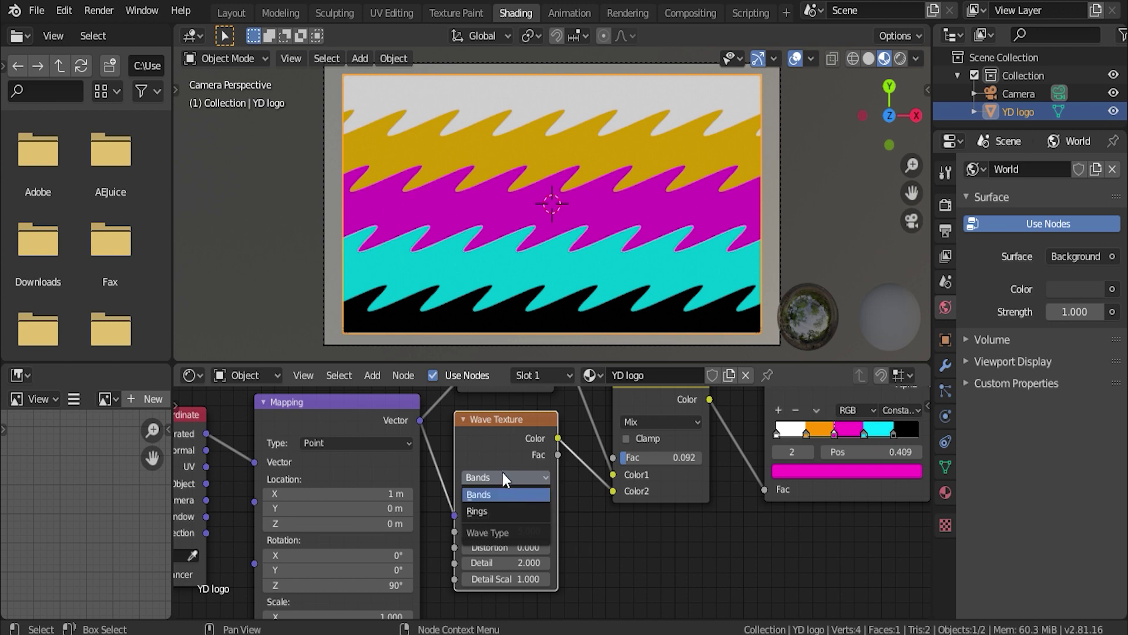
pyautogui.click(491, 509)
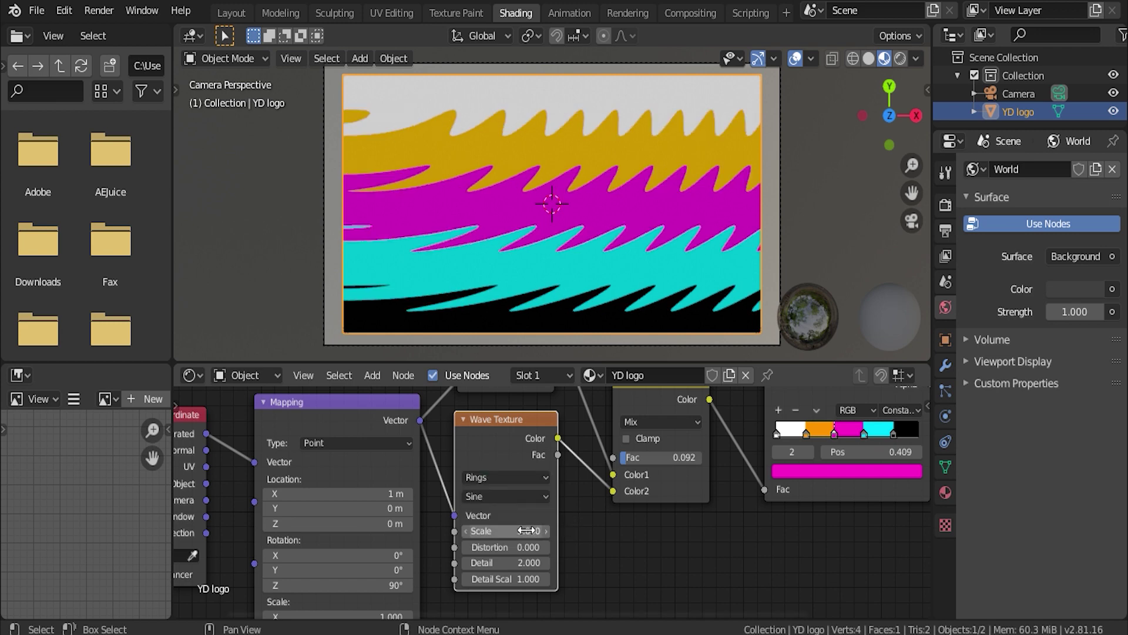
pyautogui.moveTo(529, 531); pyautogui.dragTo(530, 578)
pyautogui.press('Return')
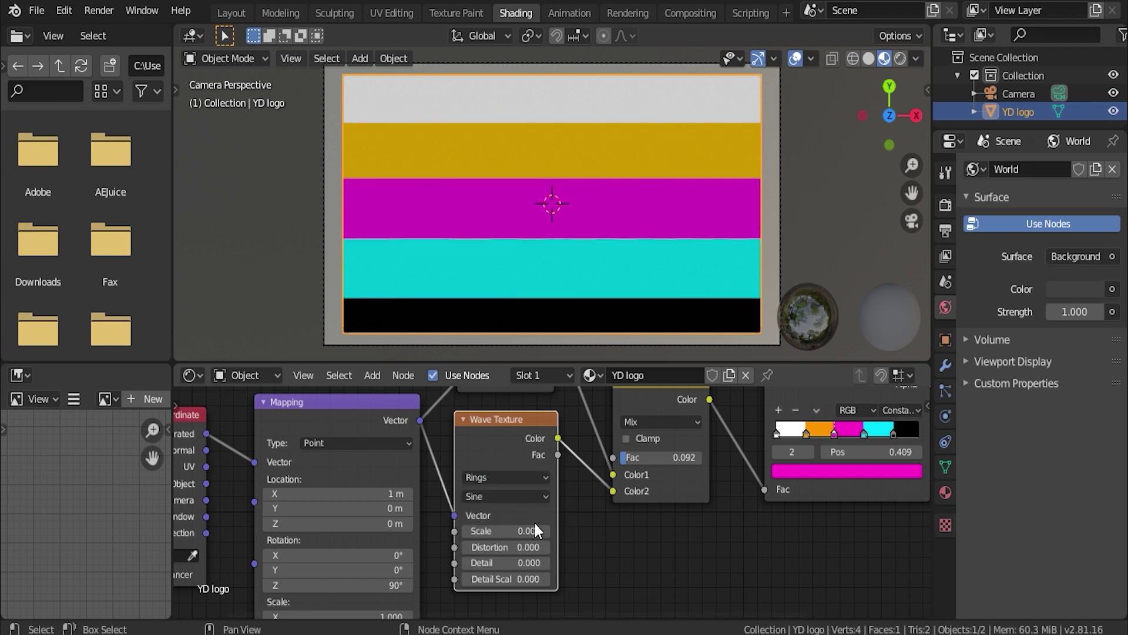
# - Set the Wave Texture's Scale to 0.350
pyautogui.moveTo(505, 531)
pyautogui.mouseDown()
pyautogui.moveTo(565, 531)
pyautogui.moveTo(512, 532)
pyautogui.mouseUp()
pyautogui.click(512, 531)
pyautogui.write('1.5')
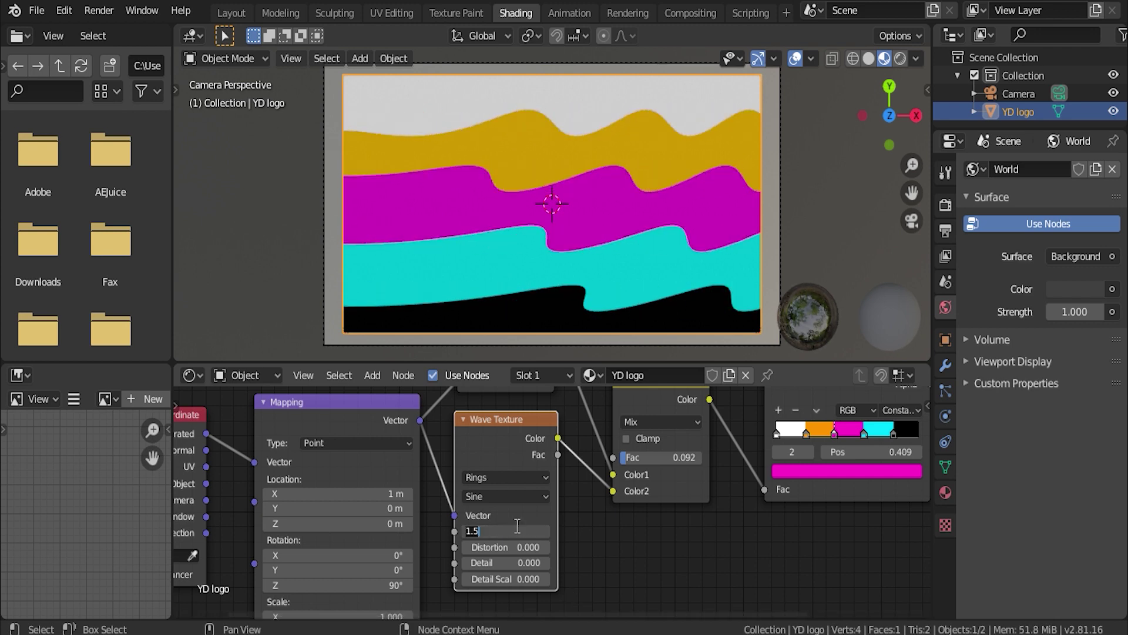
pyautogui.press('Return')
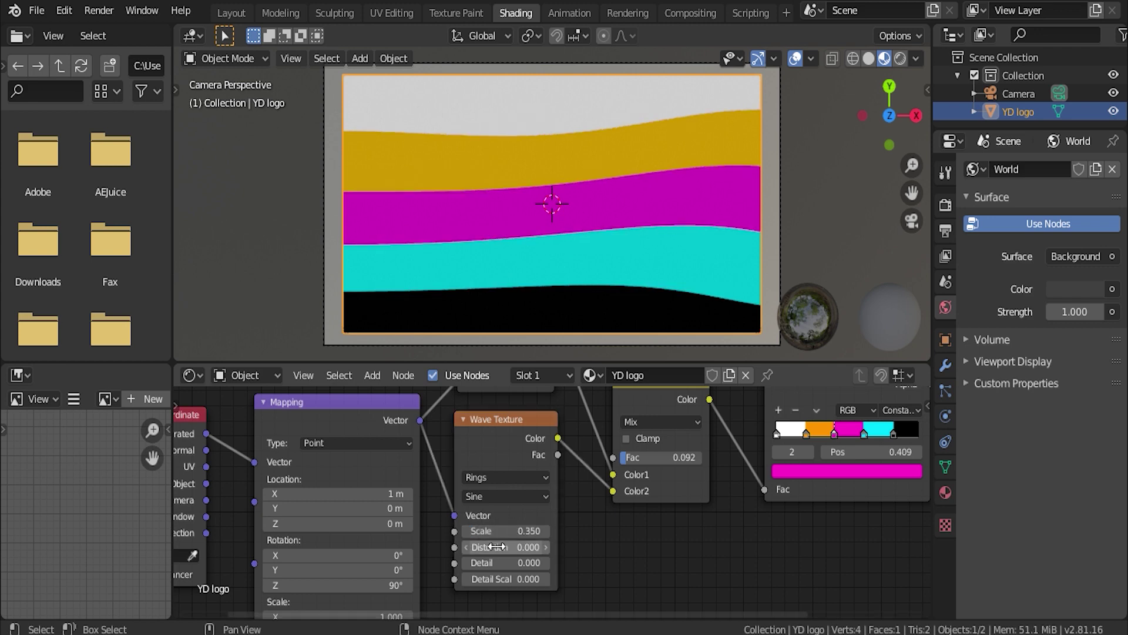
# - Try higher Wave Texture Distortion, Detail and Detail Scale values such as 34.3, and reset all three to 0
pyautogui.moveTo(505, 547); pyautogui.dragTo(661, 547)
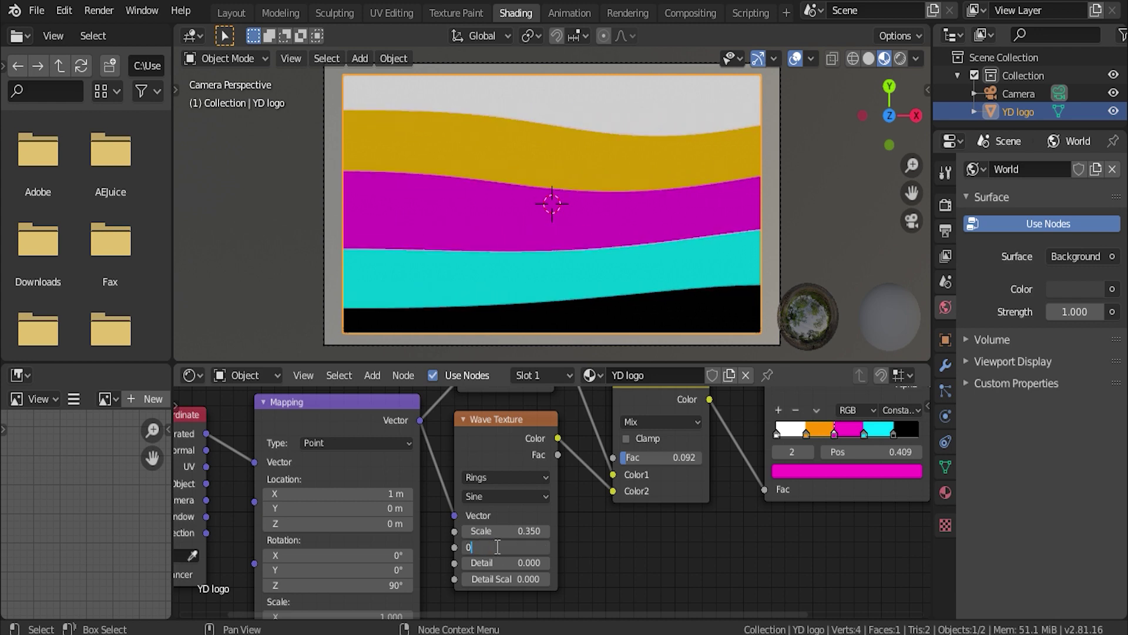
pyautogui.press('Return')
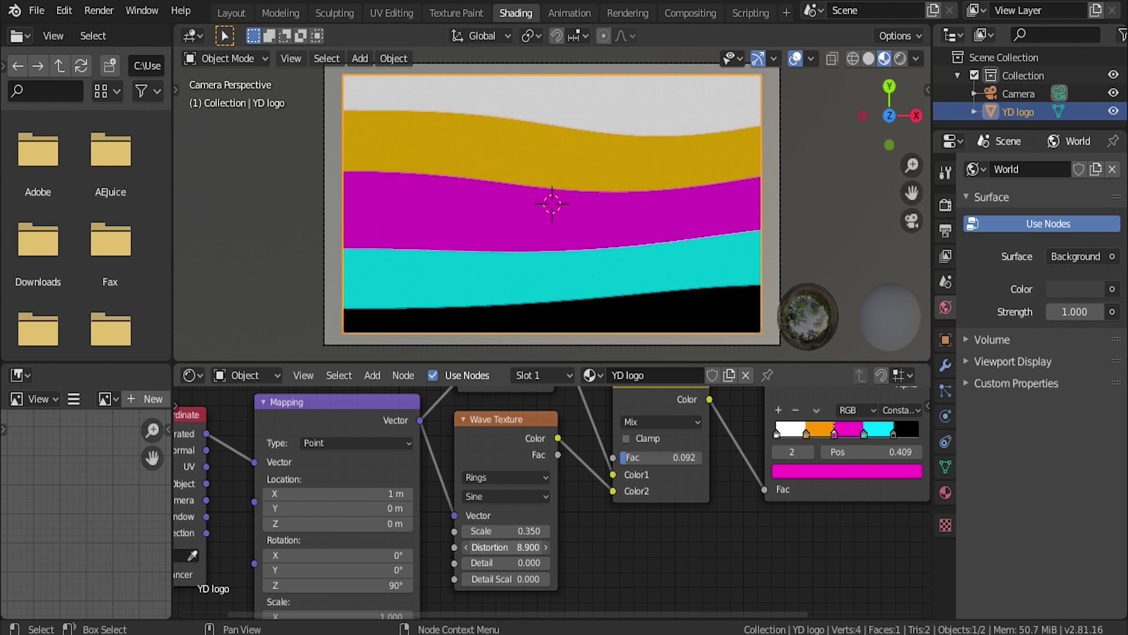
pyautogui.moveTo(505, 547)
pyautogui.mouseDown()
pyautogui.moveTo(506, 579)
pyautogui.moveTo(550, 579)
pyautogui.moveTo(504, 564)
pyautogui.moveTo(518, 566)
pyautogui.moveTo(512, 549)
pyautogui.moveTo(564, 549)
pyautogui.moveTo(521, 547)
pyautogui.mouseUp()
pyautogui.click(521, 547)
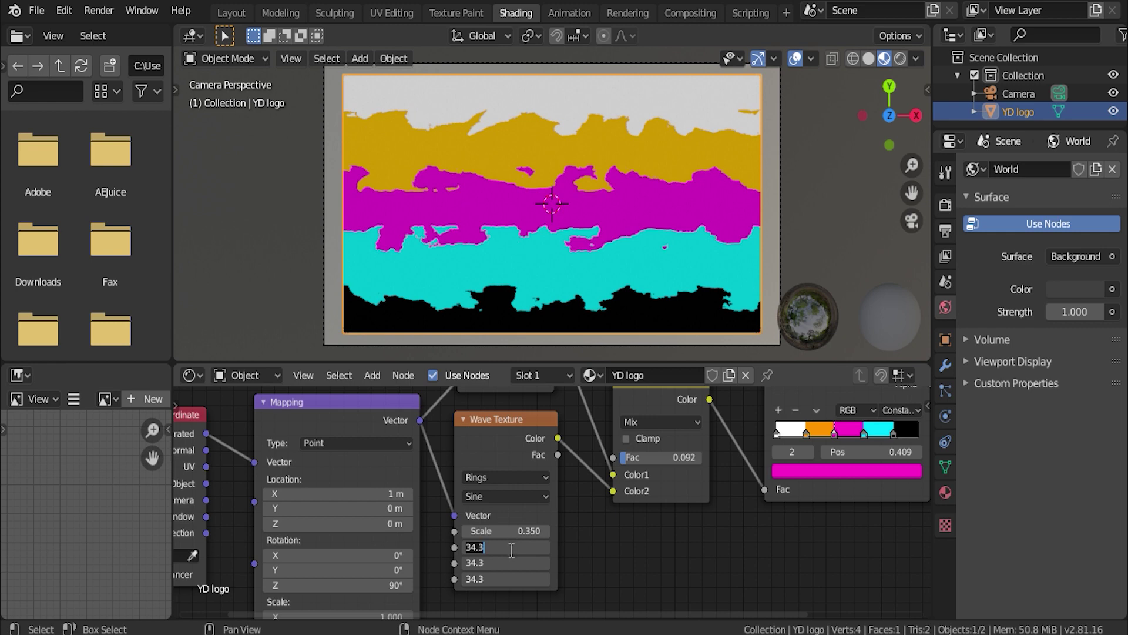
pyautogui.write('0')
pyautogui.press('Return')
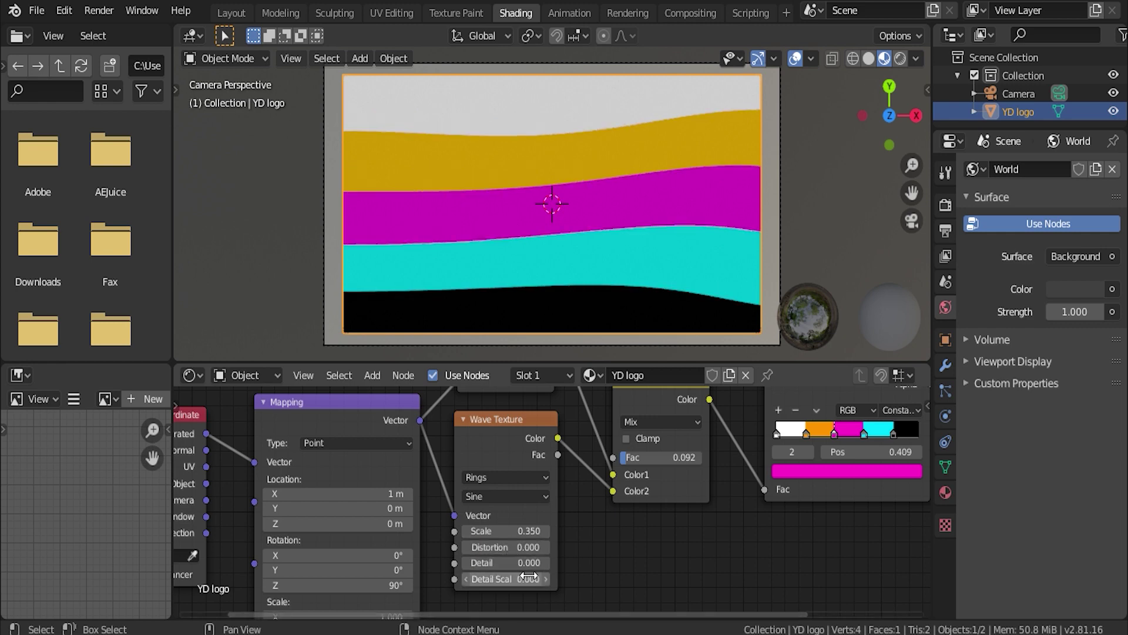
# - Remove the image editor and file browser areas by joining them into the node editor and 3D viewport
pyautogui.rightClick(172, 502)
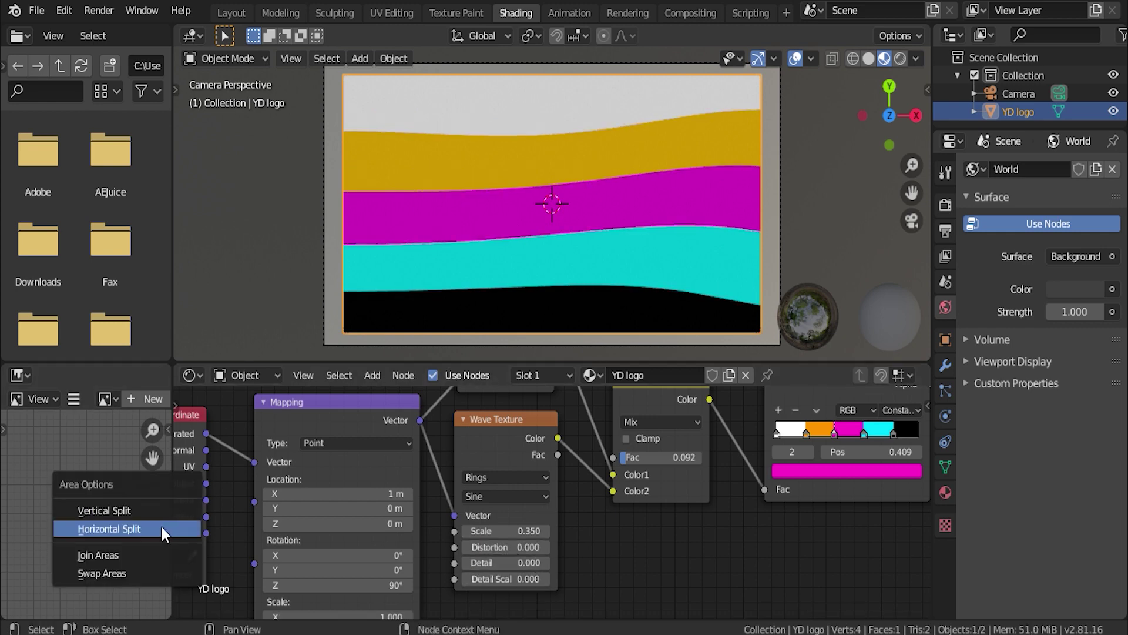
pyautogui.click(148, 555)
pyautogui.click(153, 517)
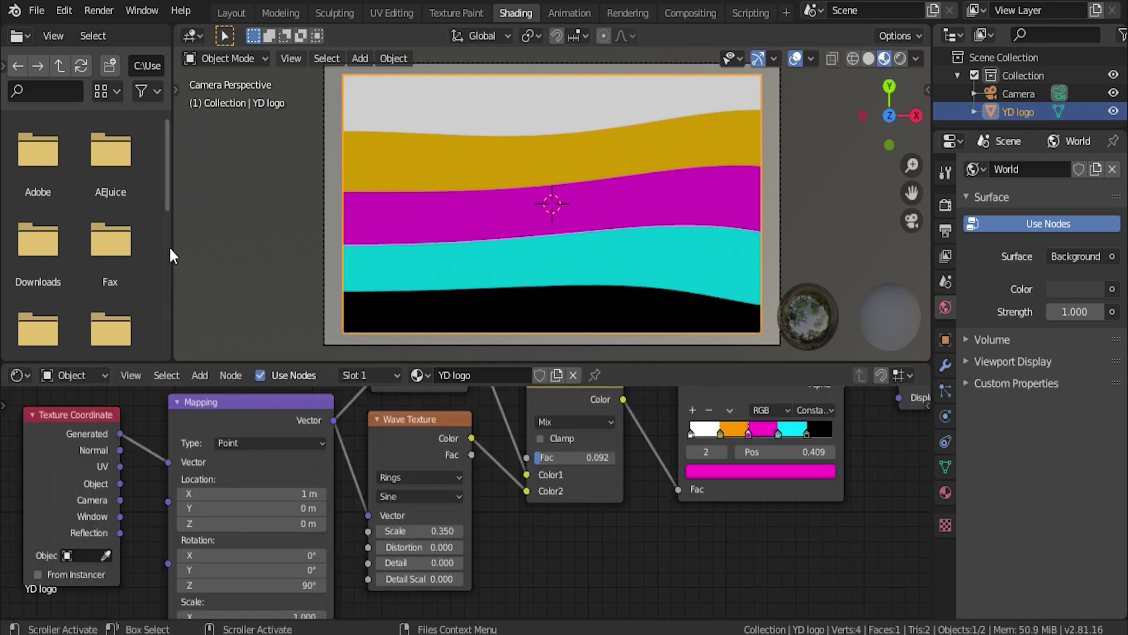
pyautogui.rightClick(171, 246)
pyautogui.click(173, 249)
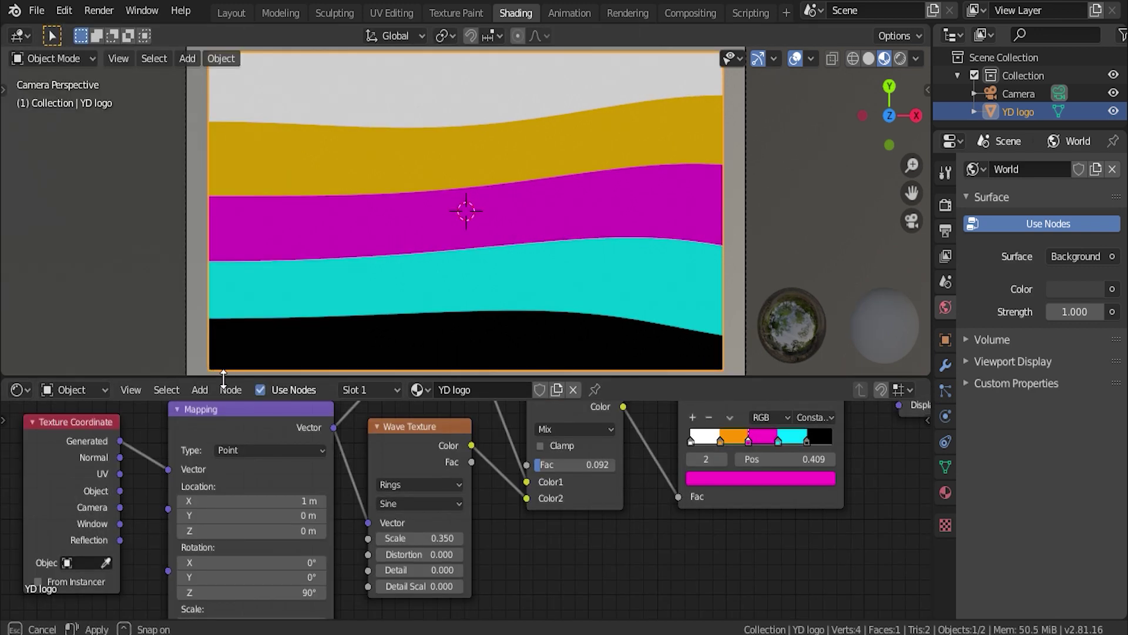
# - Enlarge the 3D viewport, split off a Timeline area between it and the node editor, and set the end frame to 180
pyautogui.moveTo(222, 378); pyautogui.dragTo(222, 437)
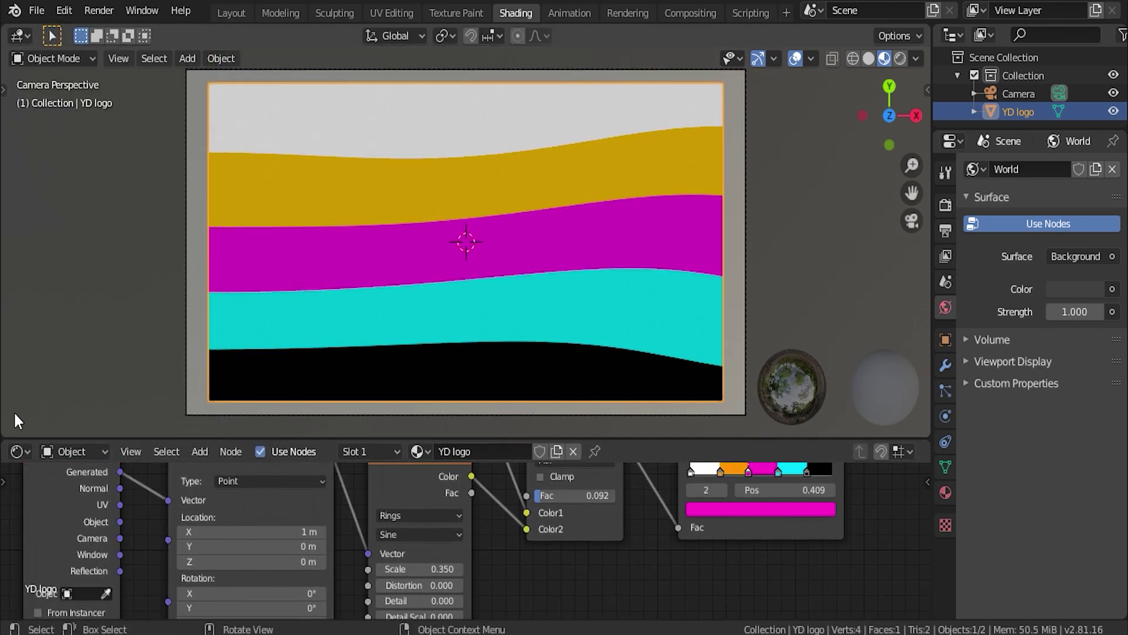
pyautogui.moveTo(6, 438); pyautogui.dragTo(9, 352)
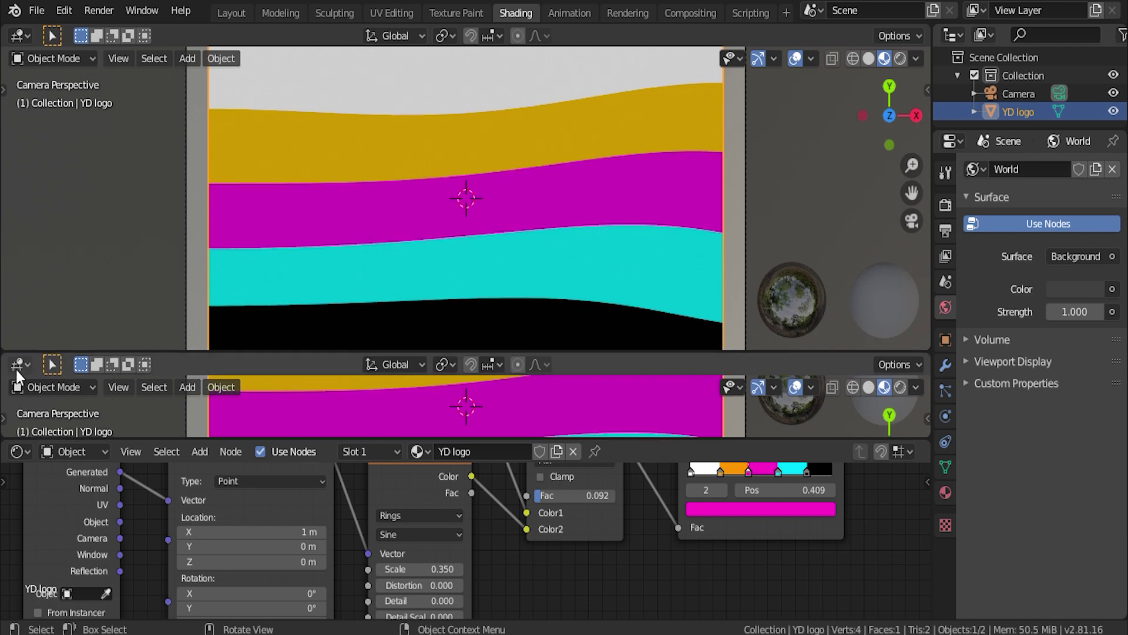
pyautogui.click(19, 365)
pyautogui.click(210, 451)
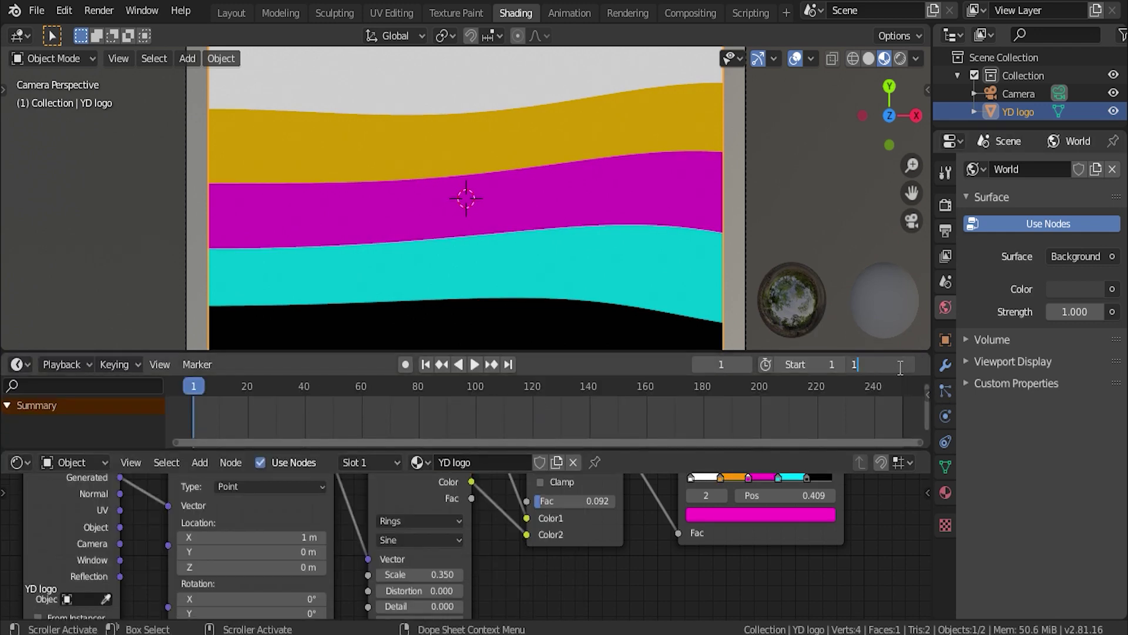
pyautogui.press('Return')
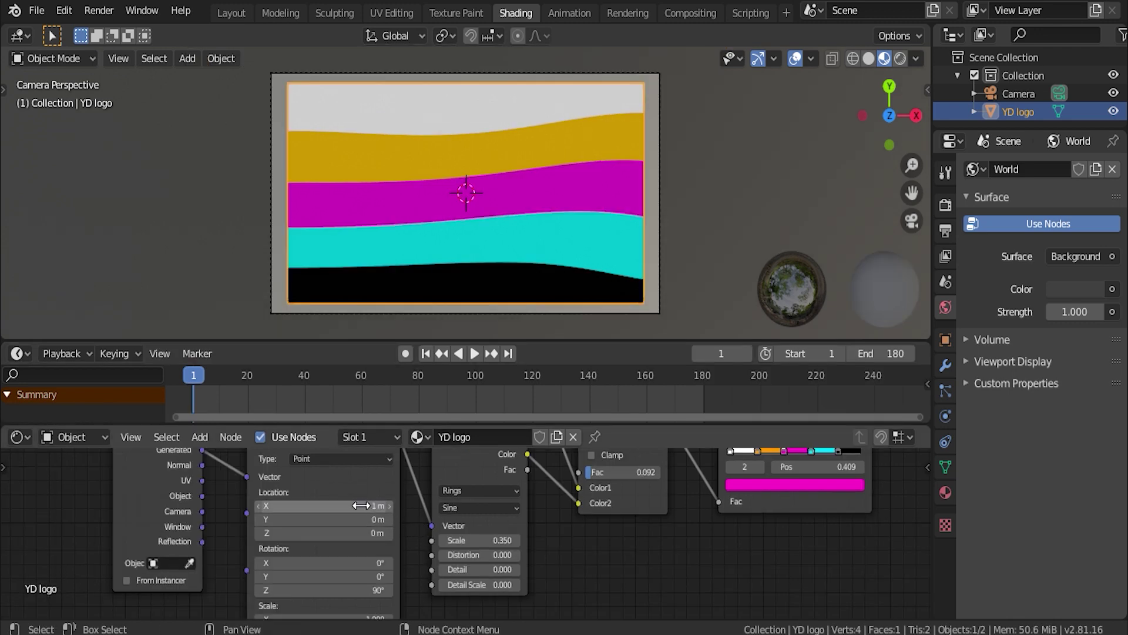
# - Set the Mapping node's X location to 1.1 m
pyautogui.moveTo(361, 505)
pyautogui.mouseDown()
pyautogui.moveTo(314, 506)
pyautogui.moveTo(368, 505)
pyautogui.mouseUp()
pyautogui.moveTo(464, 555)
pyautogui.mouseDown()
pyautogui.moveTo(499, 555)
pyautogui.moveTo(441, 554)
pyautogui.moveTo(494, 555)
pyautogui.mouseUp()
# - Move the YD logo image texture node above the ColorRamp and shift the Material Output away to make room between them
pyautogui.scroll(-8, 493, 547)
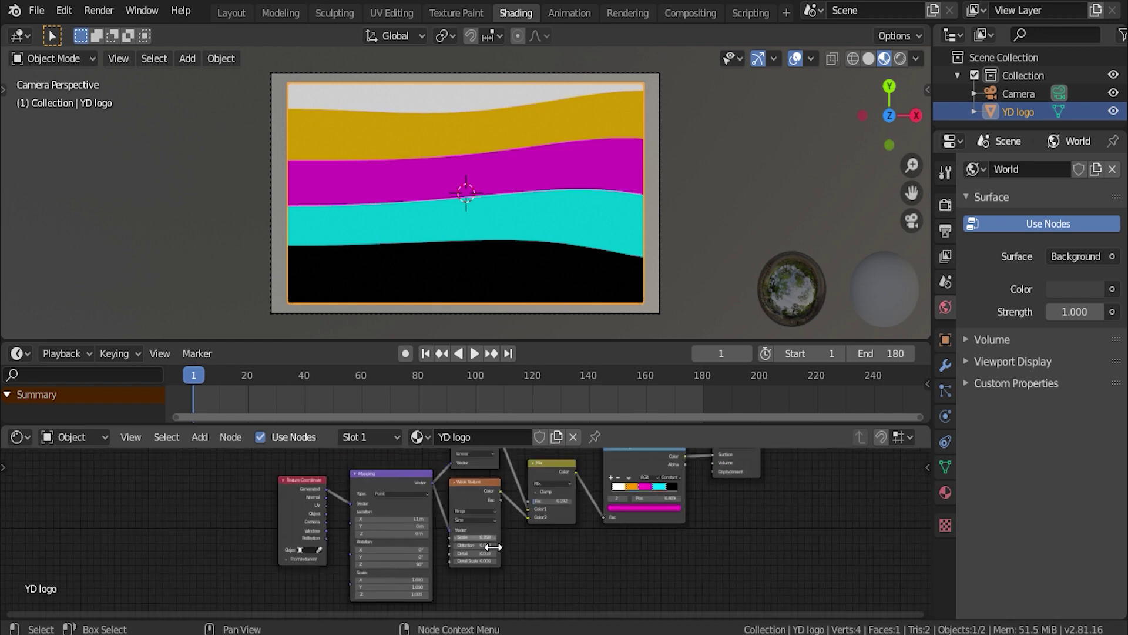
pyautogui.scroll(-1, 493, 547)
pyautogui.moveTo(558, 536); pyautogui.dragTo(415, 634, button='middle')
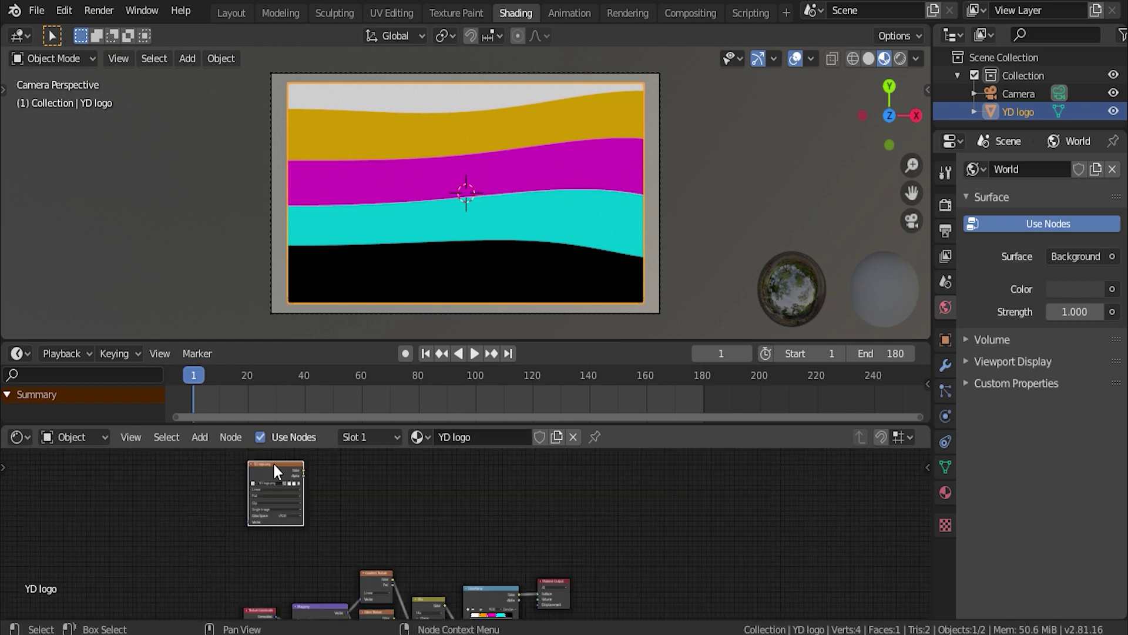
pyautogui.click(473, 511)
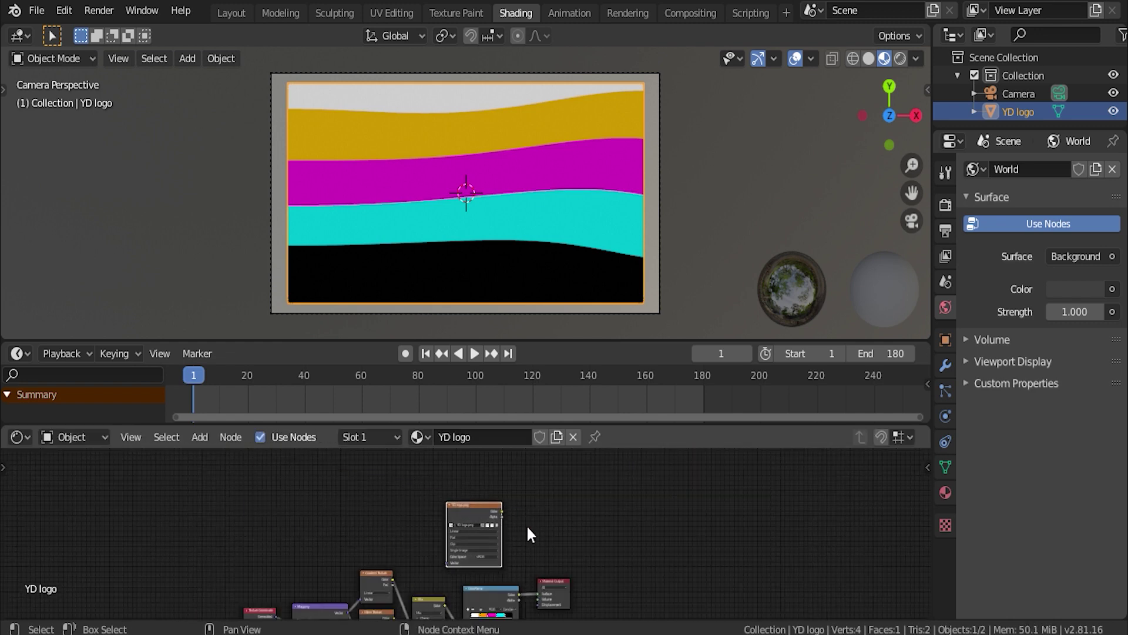
pyautogui.scroll(2, 527, 534)
pyautogui.moveTo(583, 585); pyautogui.dragTo(499, 541, button='middle')
pyautogui.moveTo(516, 556); pyautogui.dragTo(604, 538)
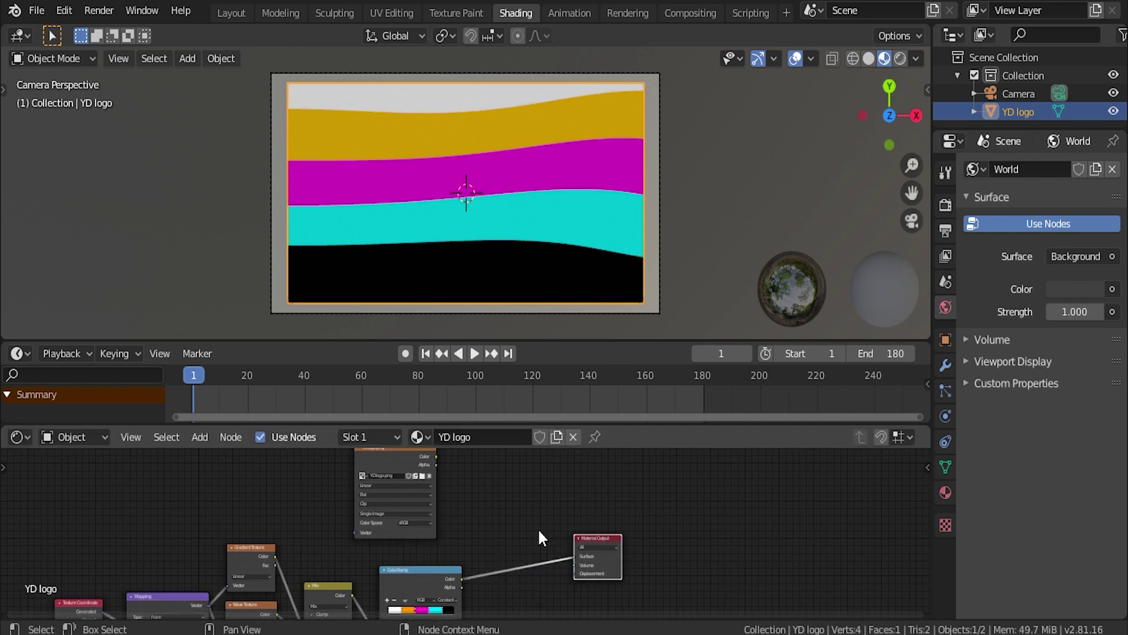
# - Add a Mix Shader node on the link between the ColorRamp and the Material Output
pyautogui.hotkey('shift', 'a')
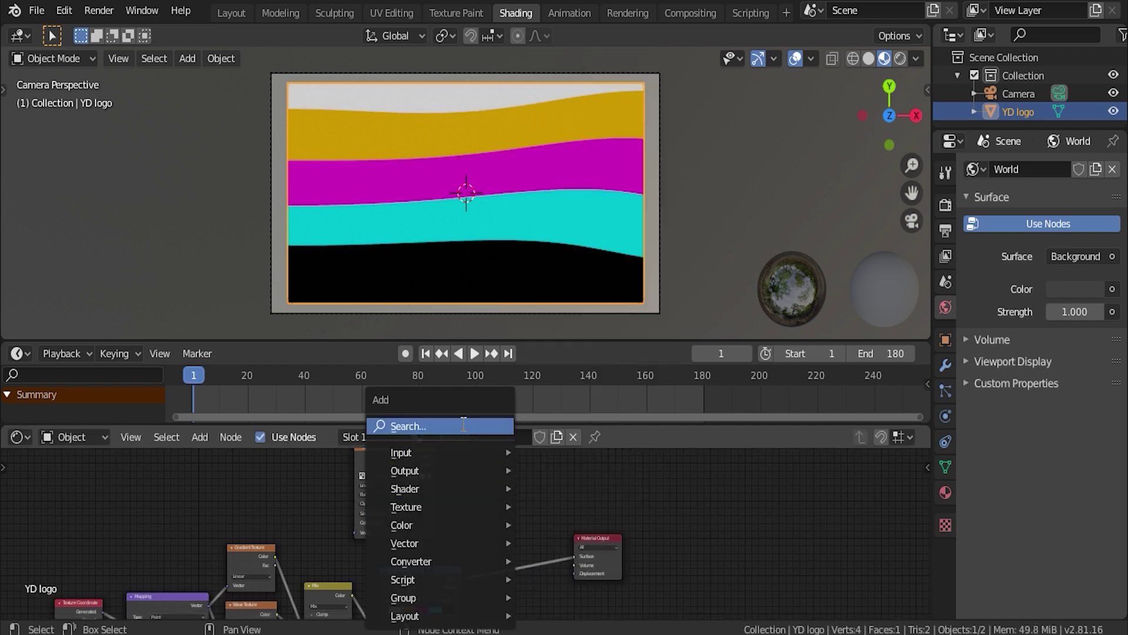
pyautogui.click(463, 424)
pyautogui.click(521, 527)
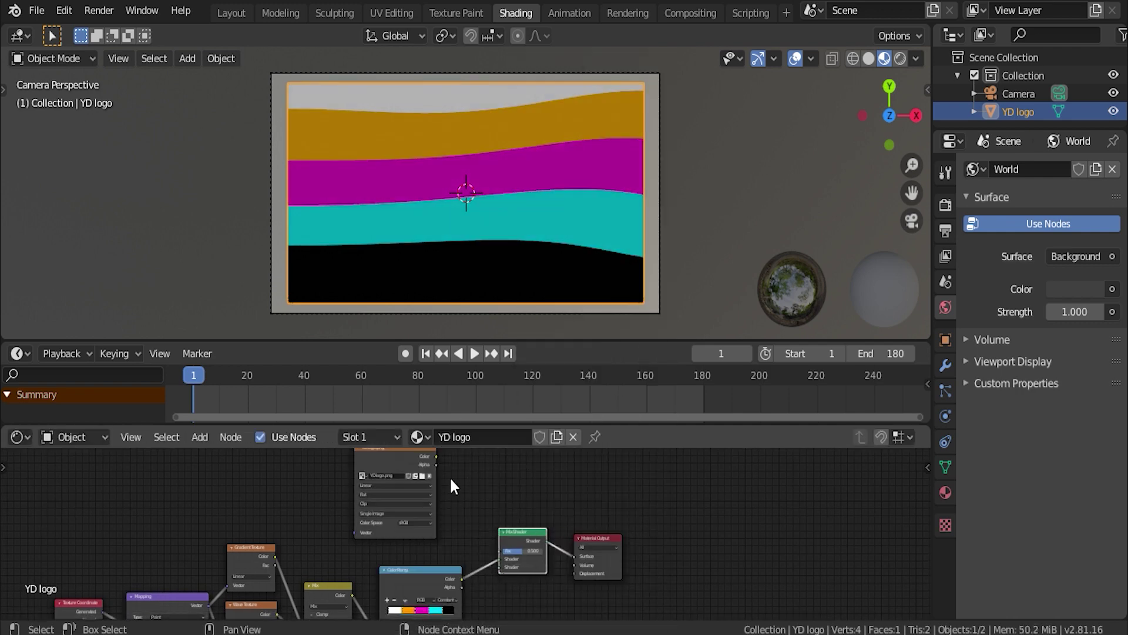
# - Add a Transparent BSDF node and connect it to the Mix Shader's first shader input, with the ColorRamp in the second
pyautogui.scroll(1, 438, 463)
pyautogui.hotkey('shift', 'a')
pyautogui.click(486, 423)
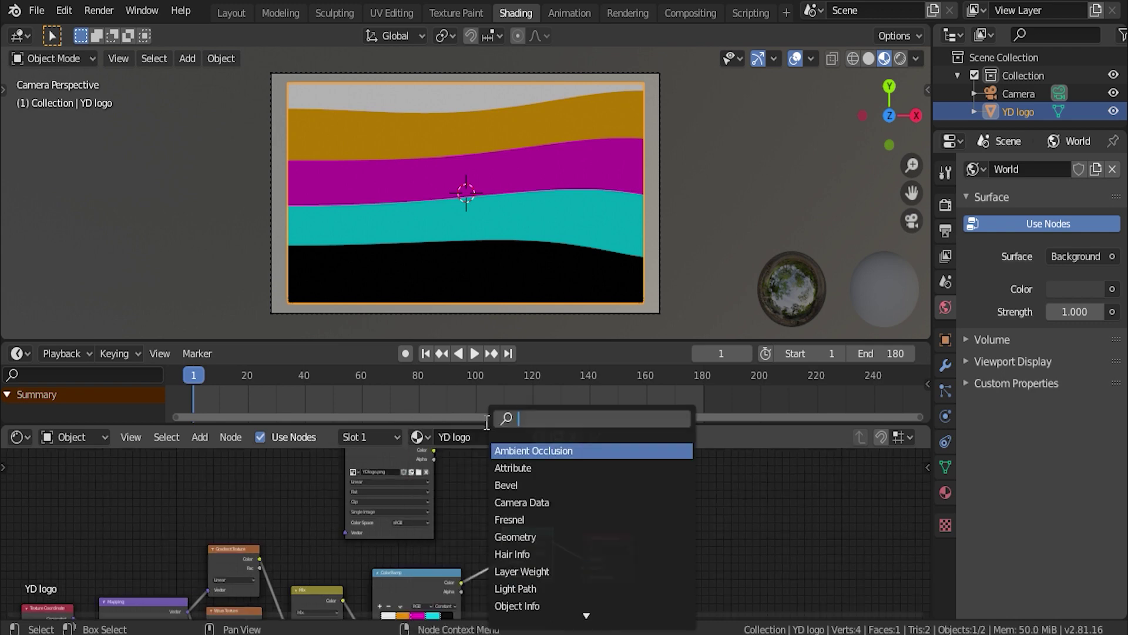
pyautogui.write('tra')
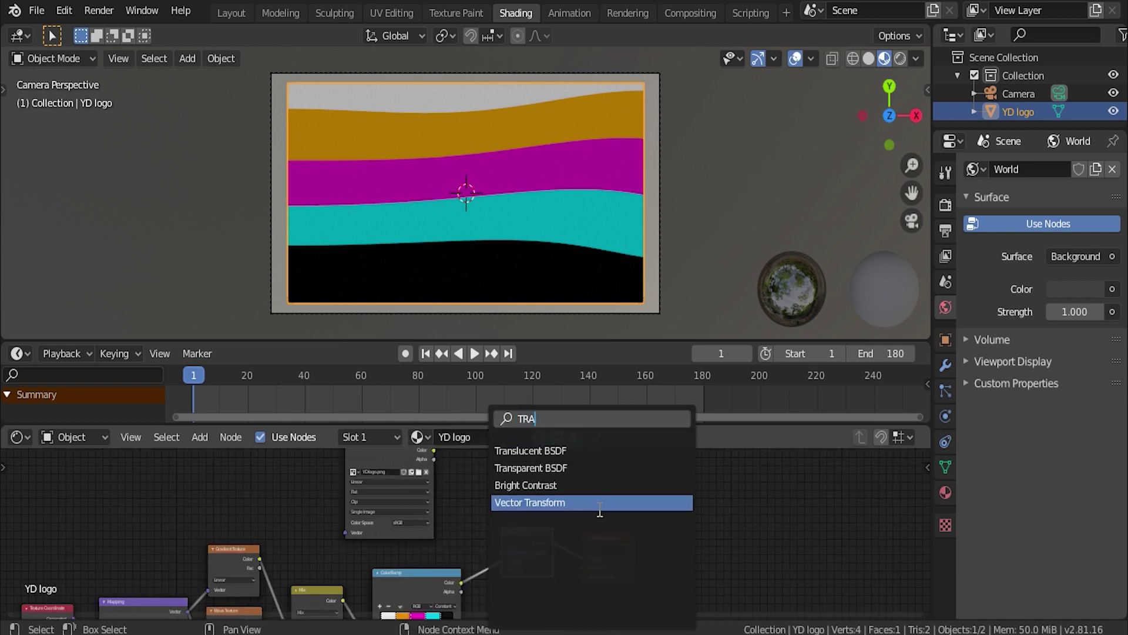
pyautogui.click(587, 469)
pyautogui.click(509, 517)
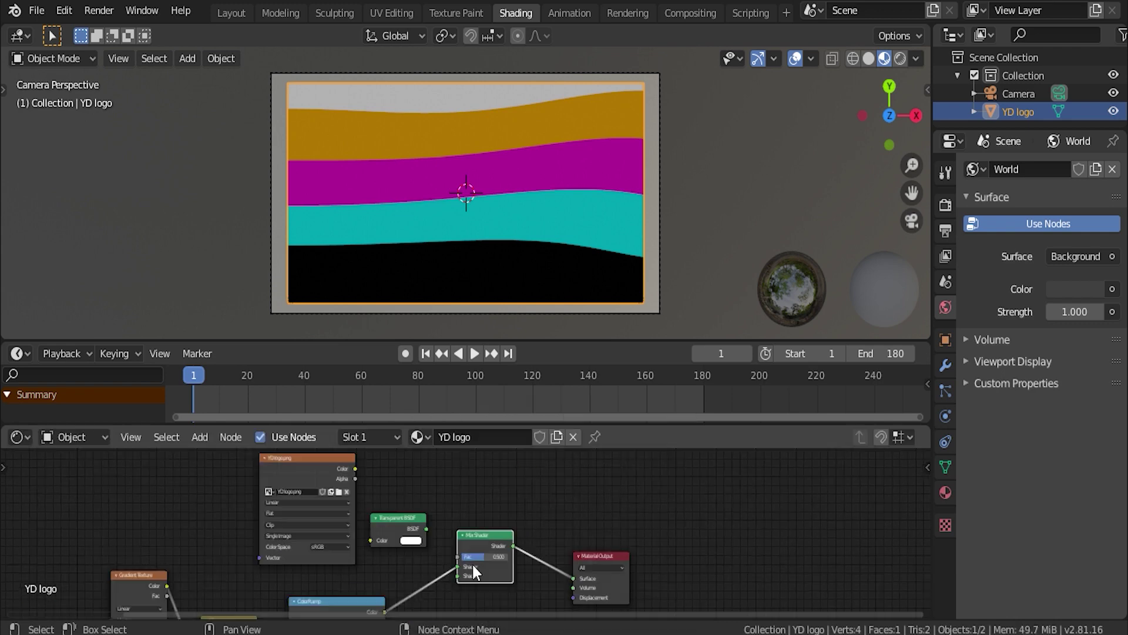
pyautogui.scroll(2, 471, 561)
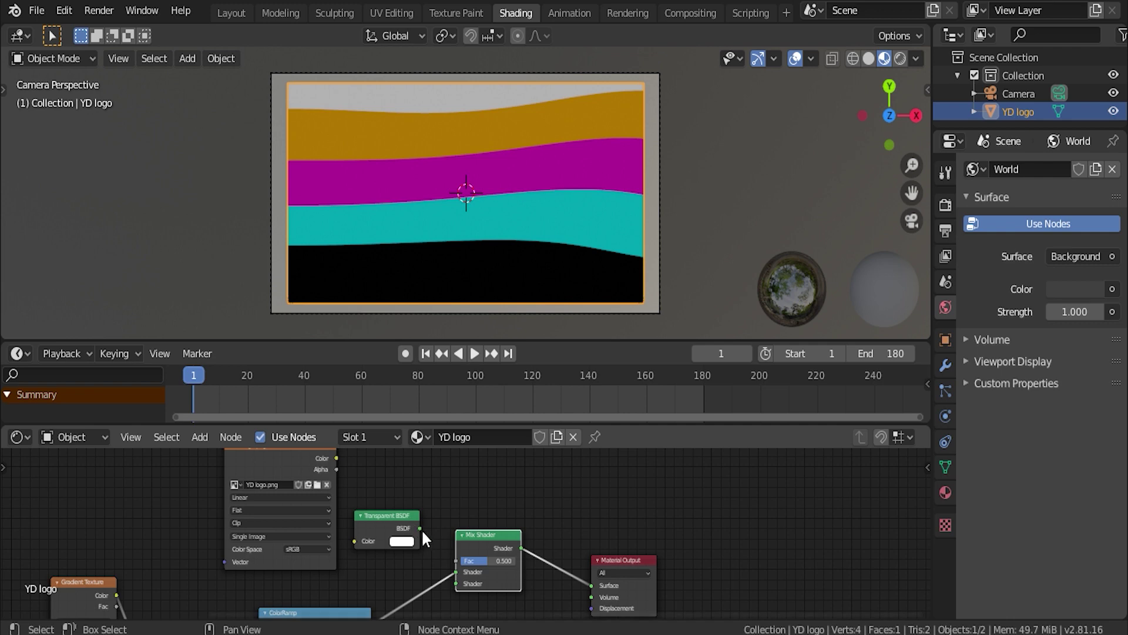
pyautogui.moveTo(420, 529); pyautogui.dragTo(457, 576)
# - Reposition the Transparent BSDF and connect the YD logo image texture's Alpha output to the Mix Shader's Fac input
pyautogui.scroll(-2, 457, 576)
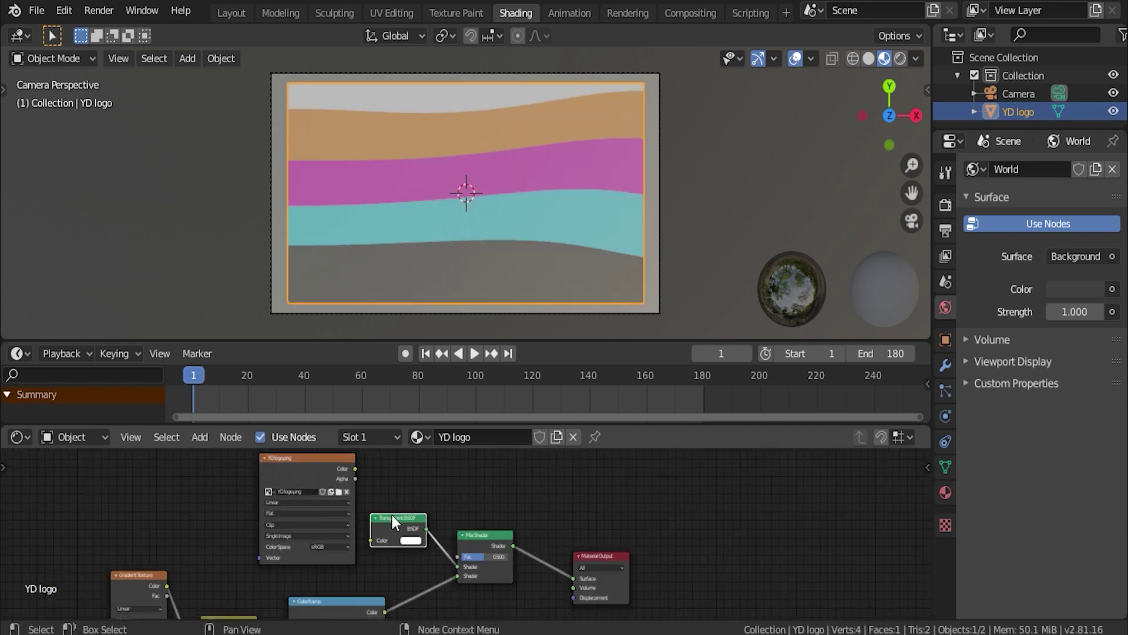
pyautogui.moveTo(393, 520); pyautogui.dragTo(382, 559)
pyautogui.moveTo(328, 459); pyautogui.dragTo(464, 557)
# - Try a Wave Texture Distortion of 24.4 and reset it to 0
pyautogui.scroll(2, 490, 544)
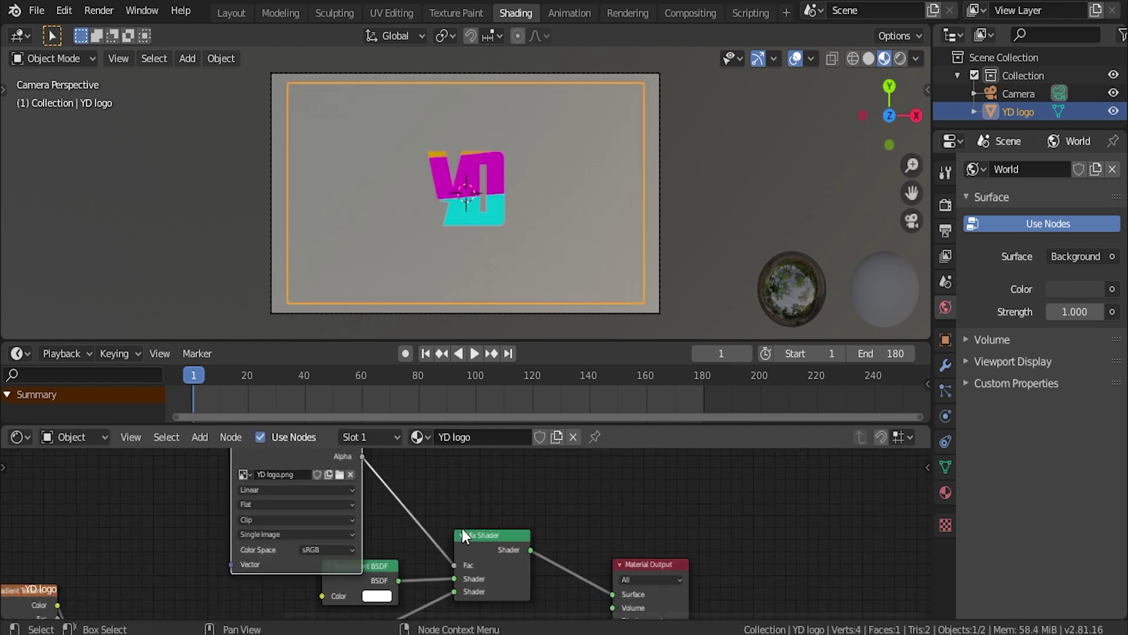
pyautogui.moveTo(461, 528); pyautogui.dragTo(417, 534, button='middle')
pyautogui.scroll(-8, 368, 499)
pyautogui.moveTo(476, 513); pyautogui.dragTo(644, 444, button='middle')
pyautogui.scroll(10, 511, 574)
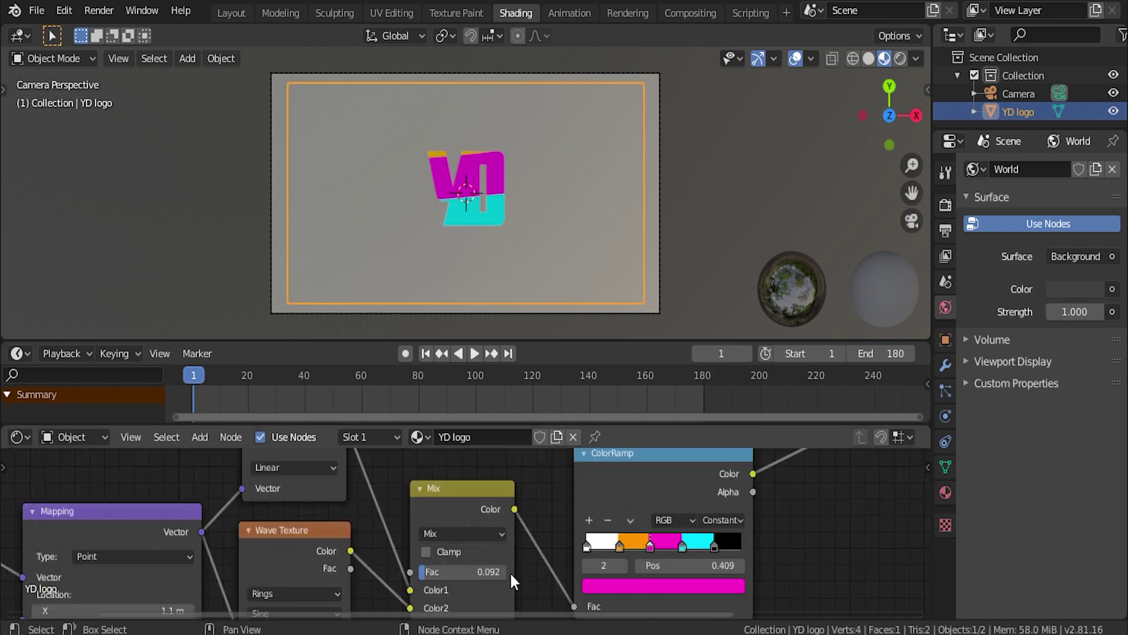
pyautogui.moveTo(456, 569); pyautogui.dragTo(609, 508, button='middle')
pyautogui.scroll(-3, 484, 539)
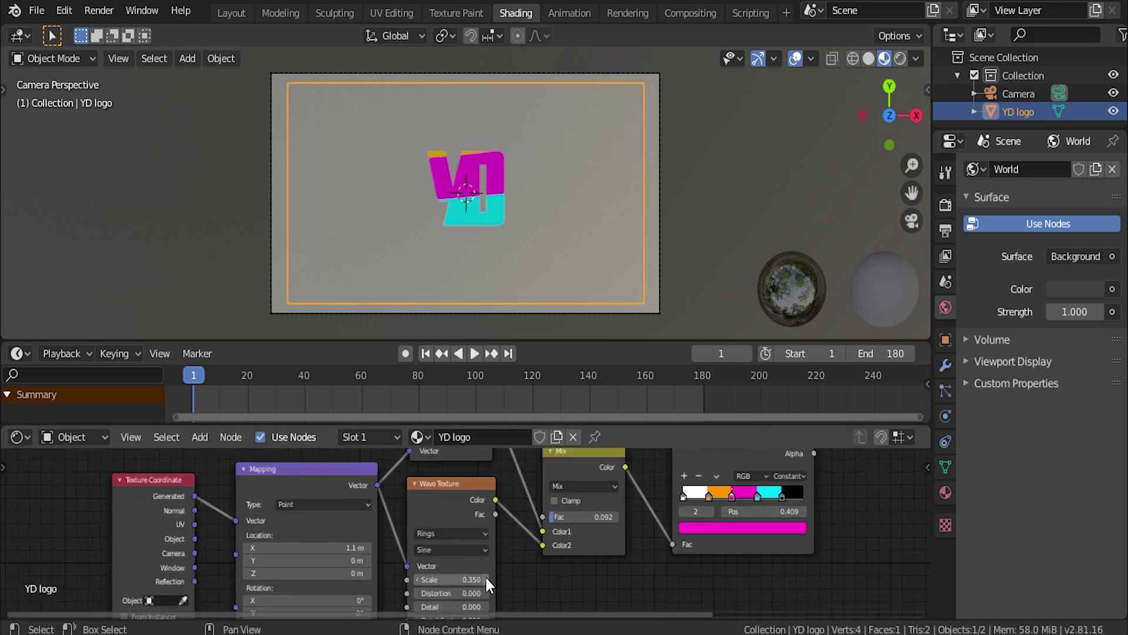
pyautogui.scroll(1, 484, 575)
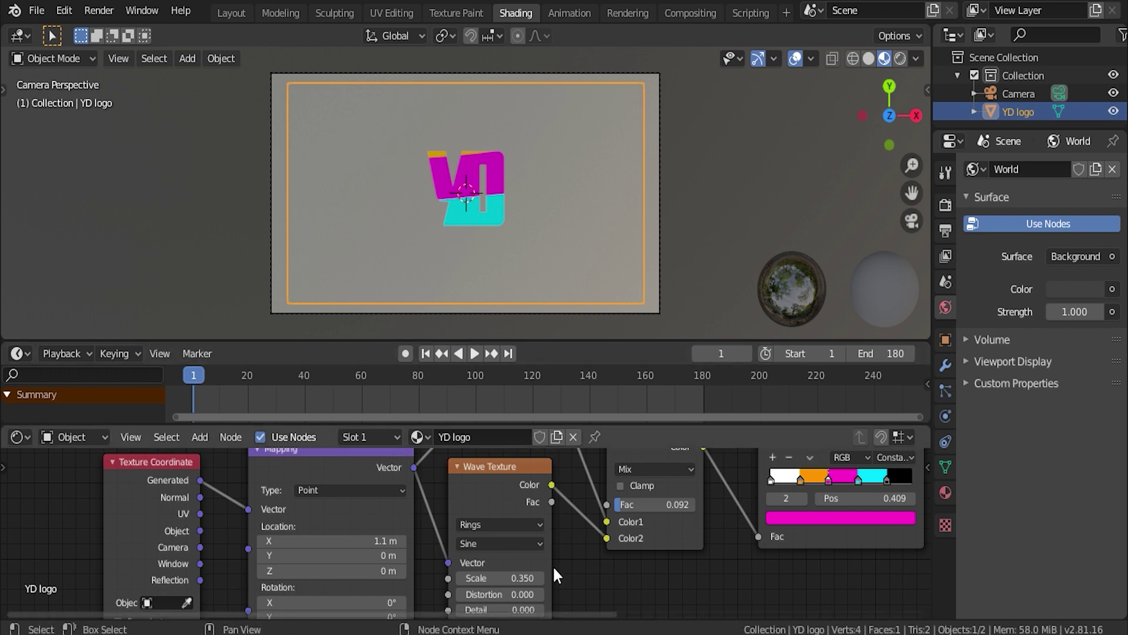
pyautogui.moveTo(423, 574); pyautogui.dragTo(348, 541, button='middle')
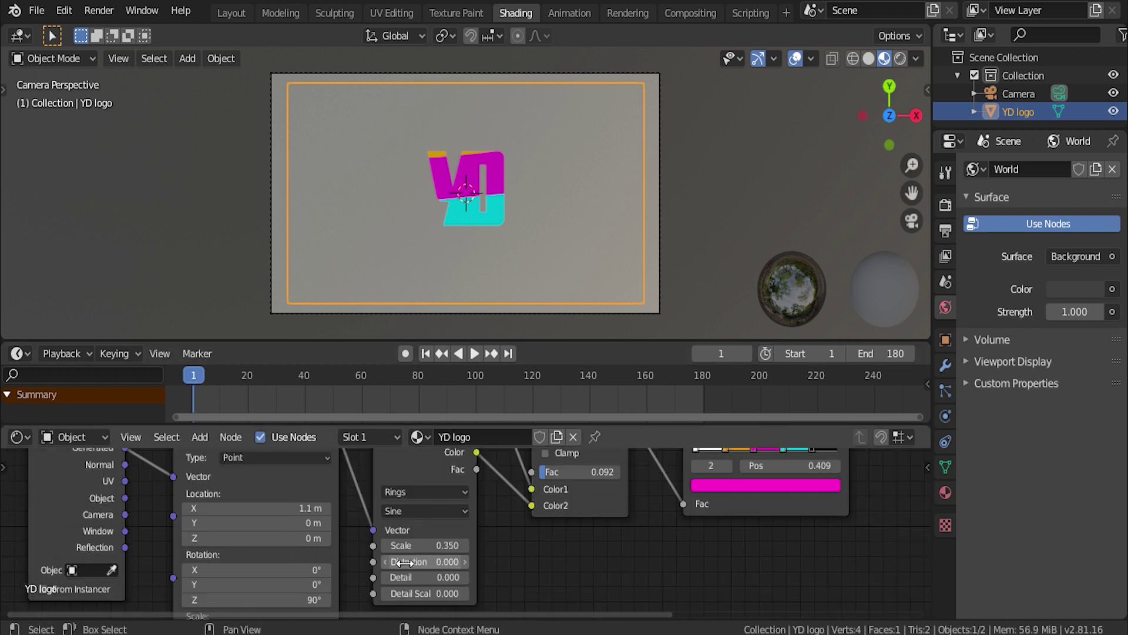
pyautogui.moveTo(424, 561); pyautogui.dragTo(477, 561)
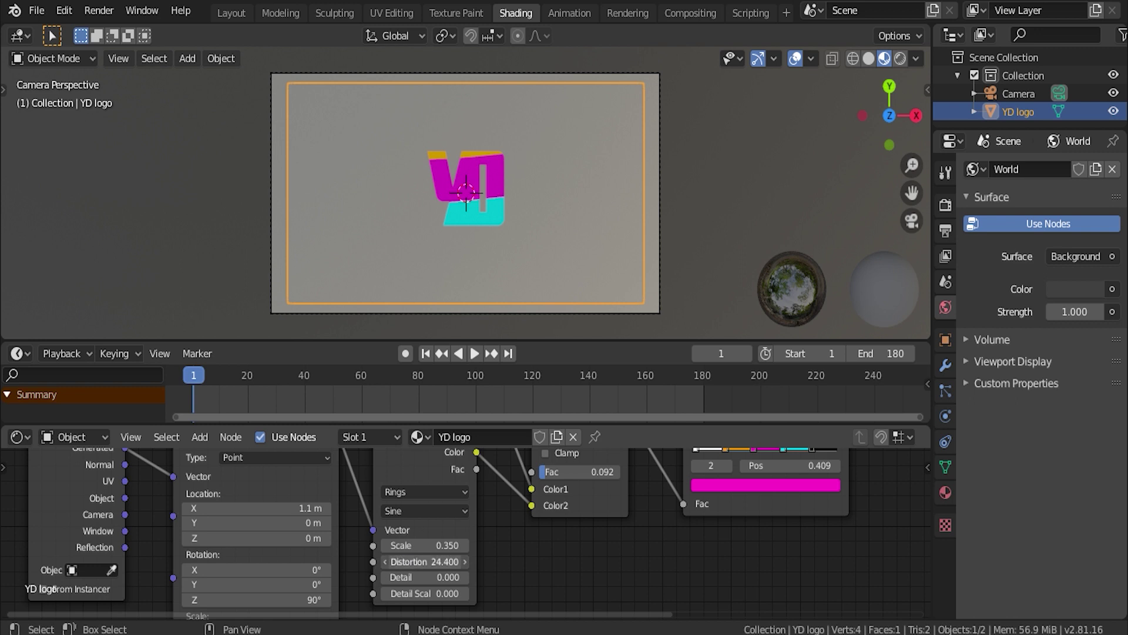
pyautogui.write('0')
pyautogui.press('Return')
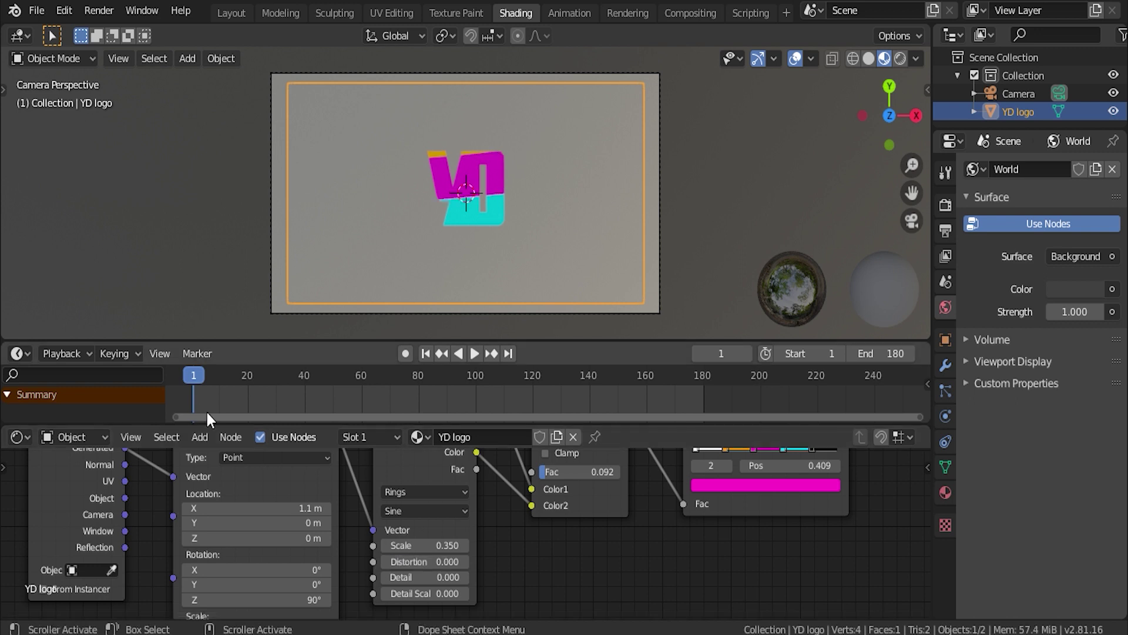
# - Keyframe the Wave Texture's Distortion at 0 on frame 1 and at 85 on frame 180
pyautogui.rightClick(424, 561)
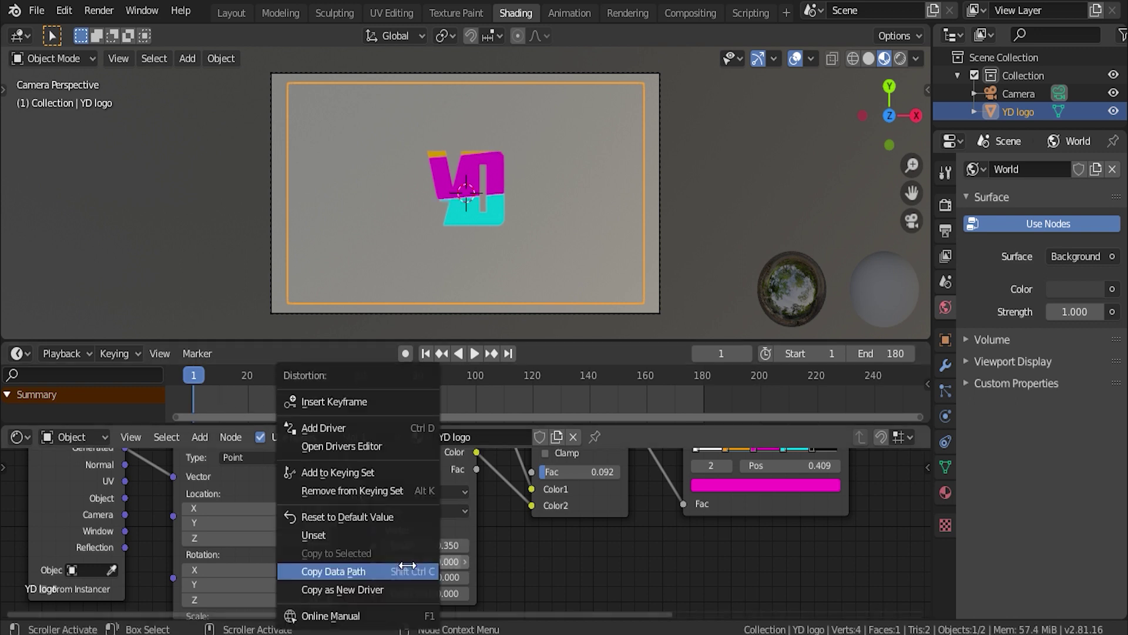
pyautogui.click(373, 399)
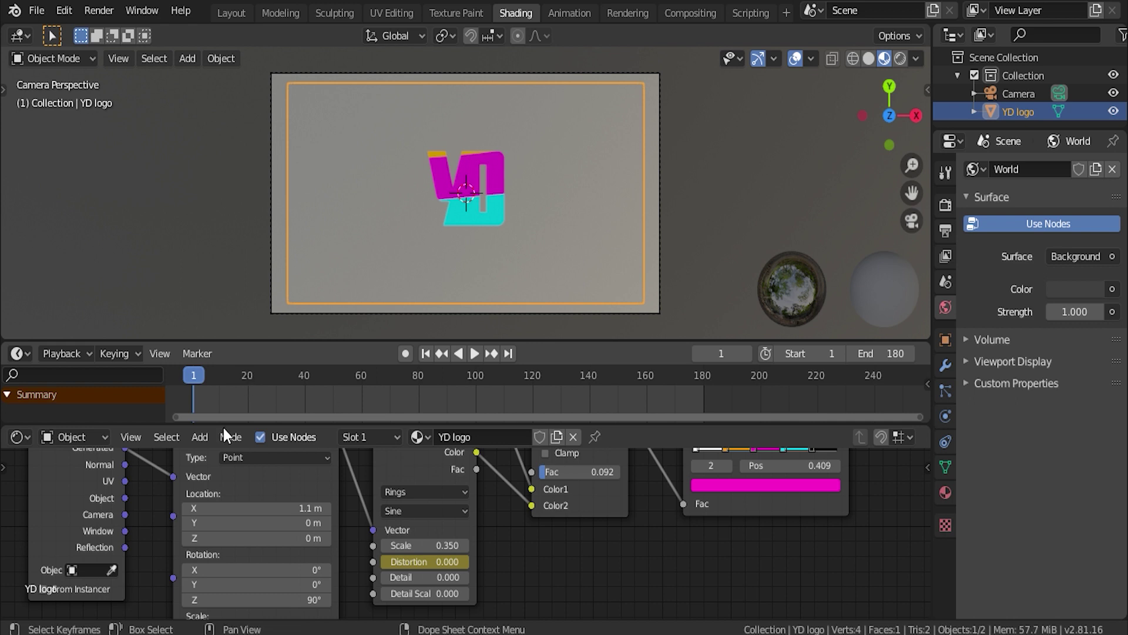
pyautogui.click(507, 353)
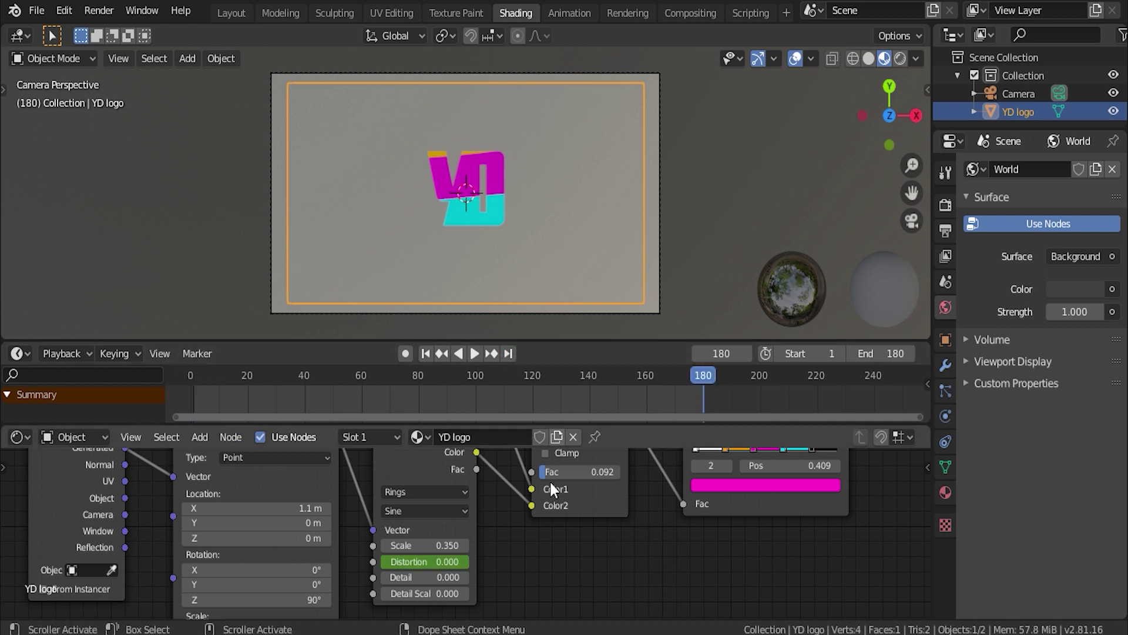
pyautogui.press('Return')
pyautogui.rightClick(431, 561)
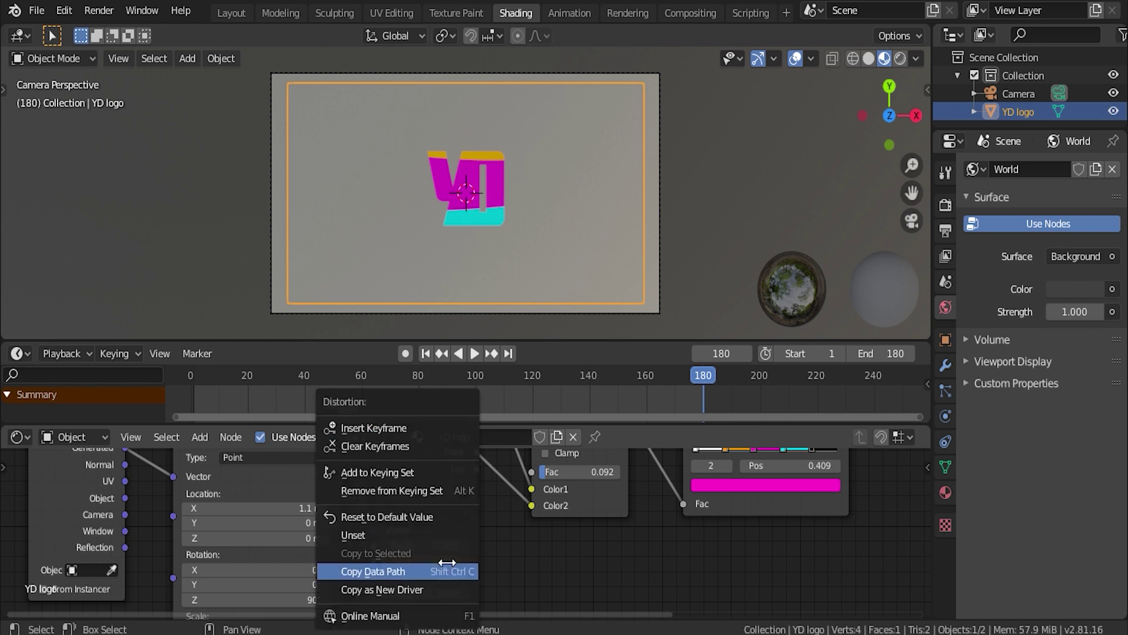
pyautogui.click(398, 428)
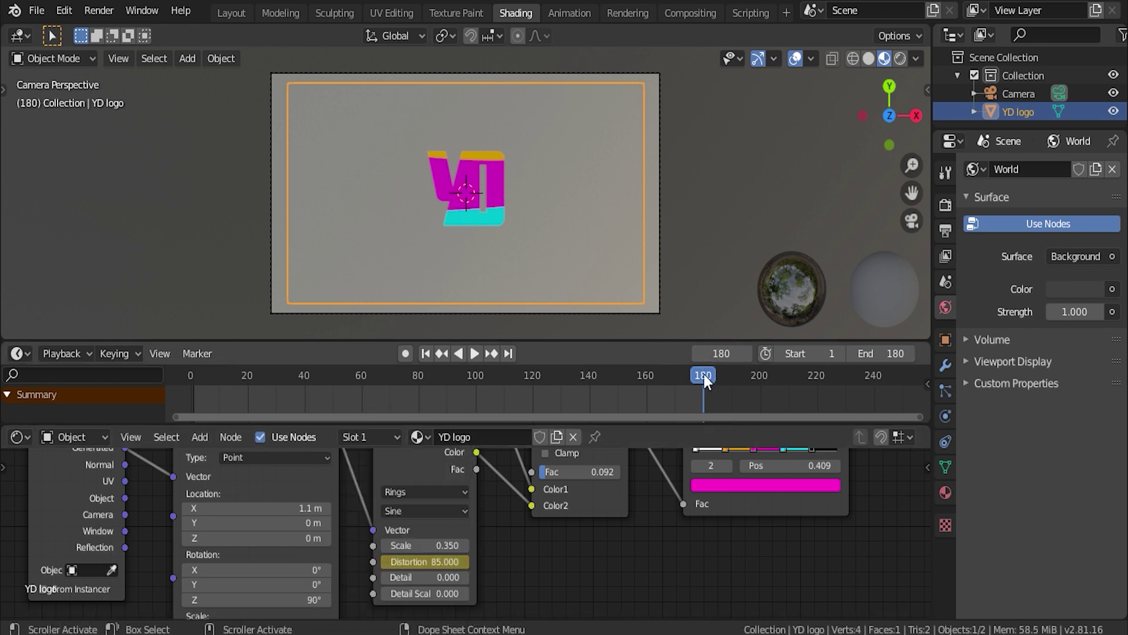
# - Return to frame 1 and try Mapping X location values of 1.4, 1.6 and 1.51 m
pyautogui.moveTo(692, 375); pyautogui.dragTo(193, 375)
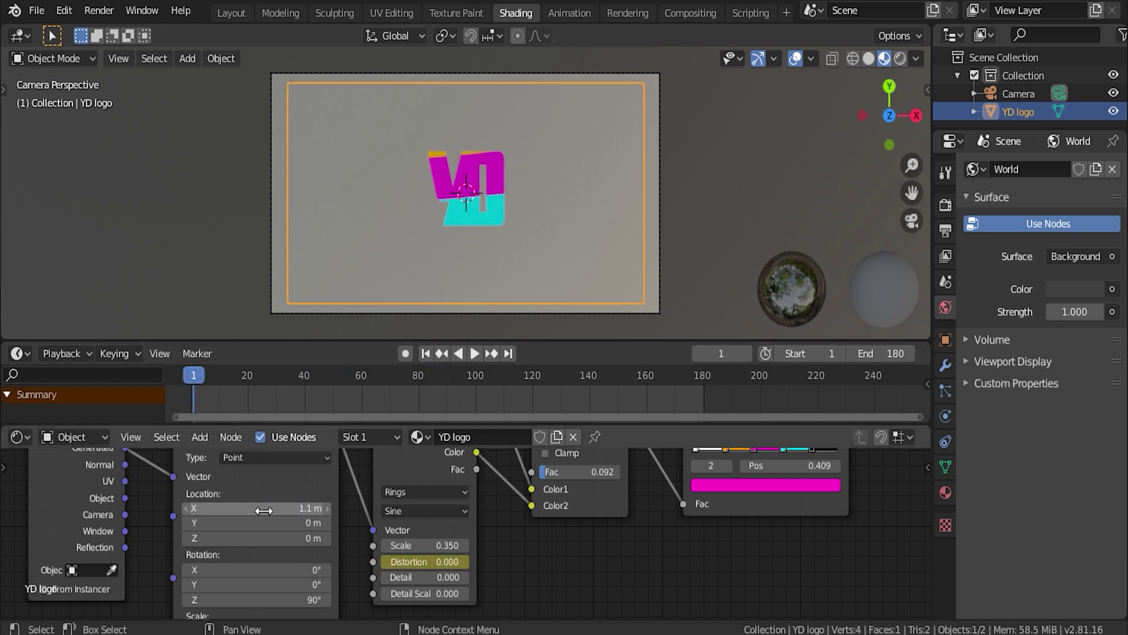
pyautogui.hotkey('ctrl', 'z')
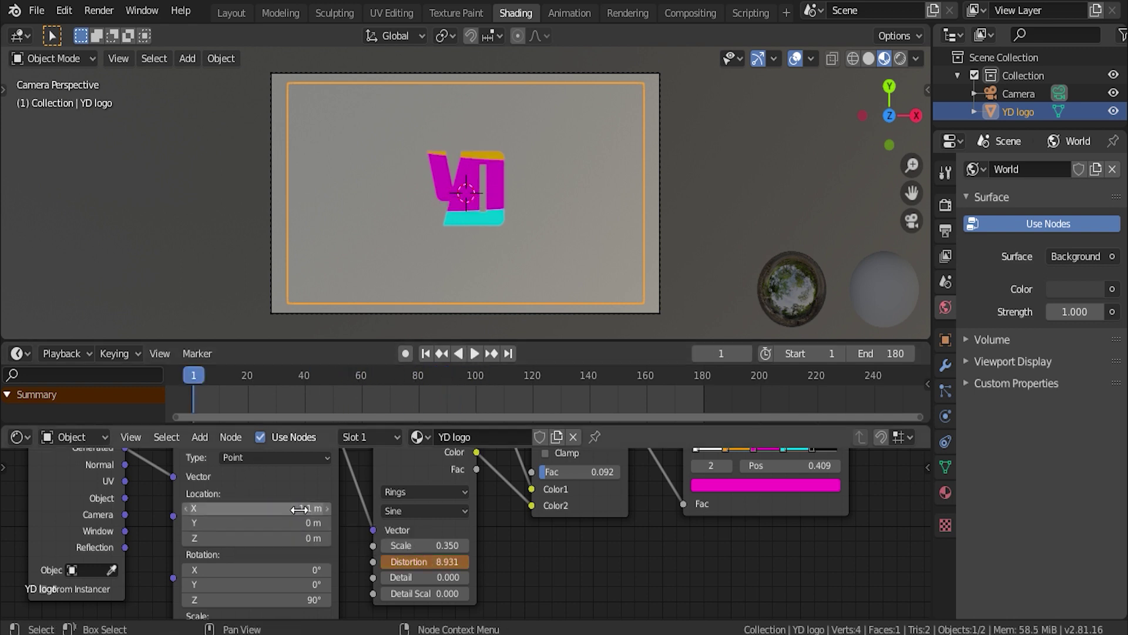
pyautogui.moveTo(257, 507); pyautogui.dragTo(275, 508)
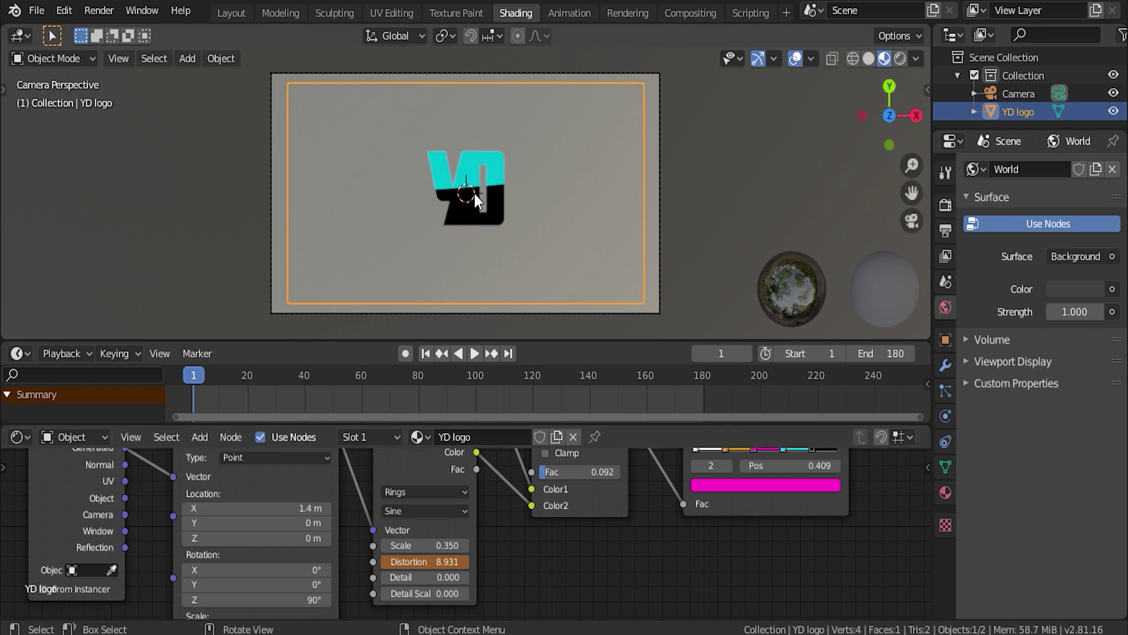
pyautogui.moveTo(200, 508); pyautogui.dragTo(220, 508)
pyautogui.click(305, 507)
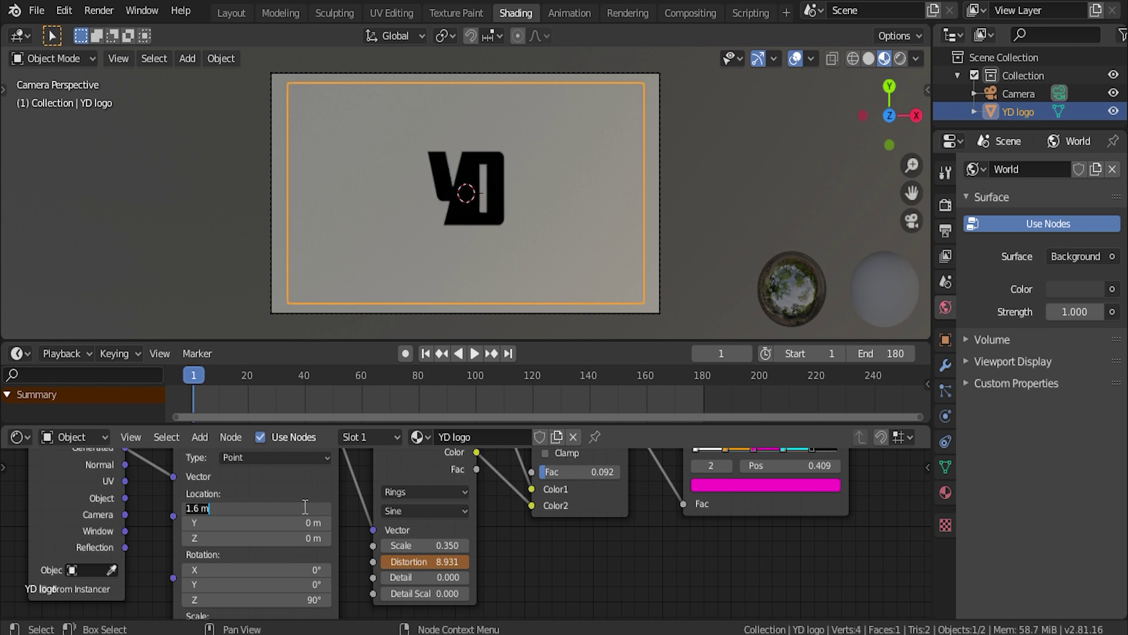
pyautogui.write('1.51')
pyautogui.press('Return')
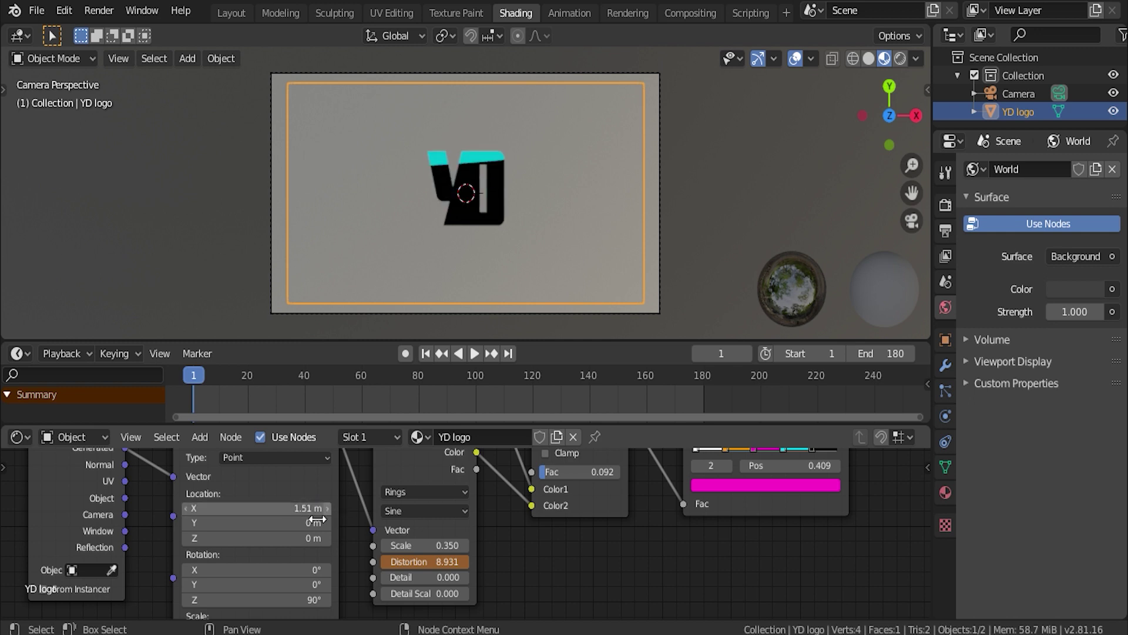
# - Set the Mapping node's X location to 1.58 m and keyframe its location on frame 1
pyautogui.moveTo(294, 507); pyautogui.dragTo(299, 509)
pyautogui.click(298, 509)
pyautogui.write('1.58')
pyautogui.press('Return')
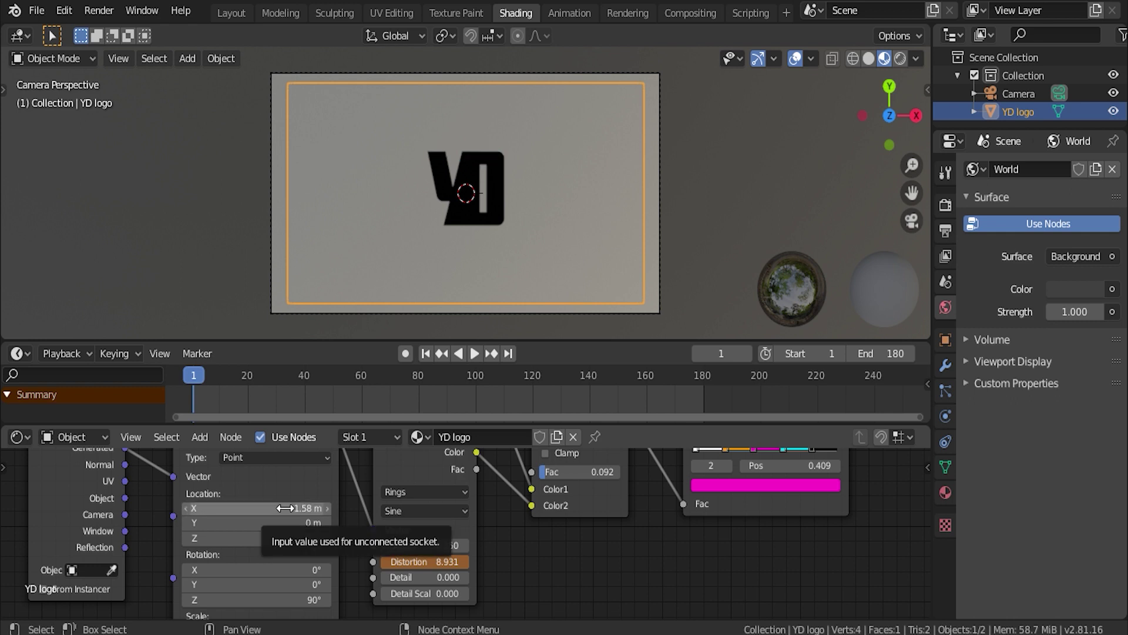
pyautogui.rightClick(285, 507)
pyautogui.click(206, 327)
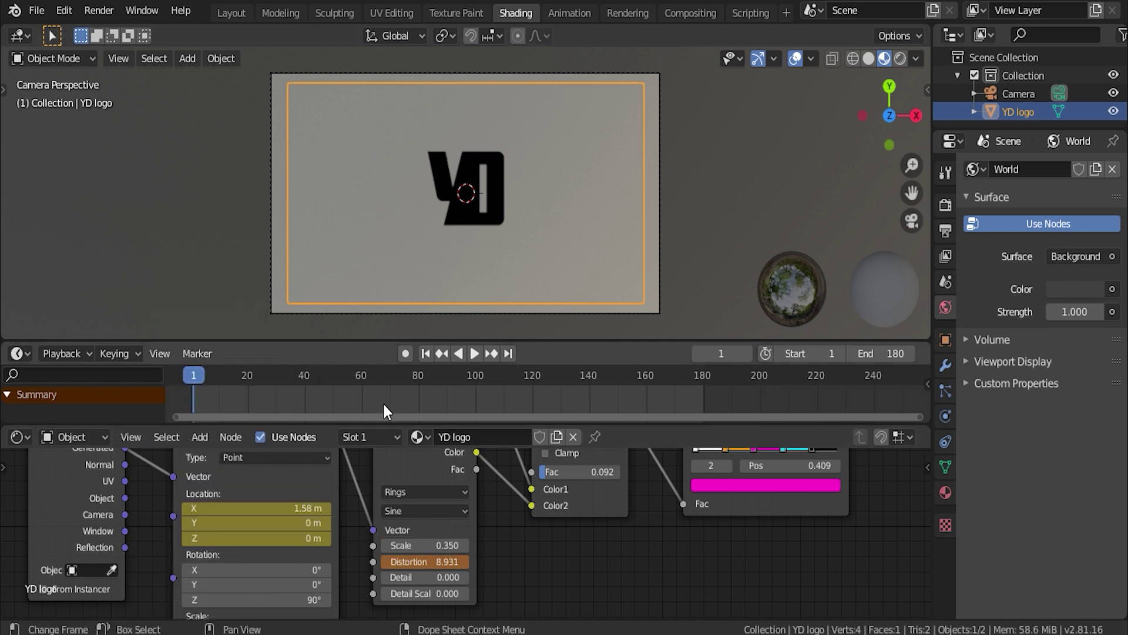
# - On frame 180, set the Mapping node's X location to 0.55 m and keyframe its location
pyautogui.moveTo(214, 395); pyautogui.dragTo(703, 388)
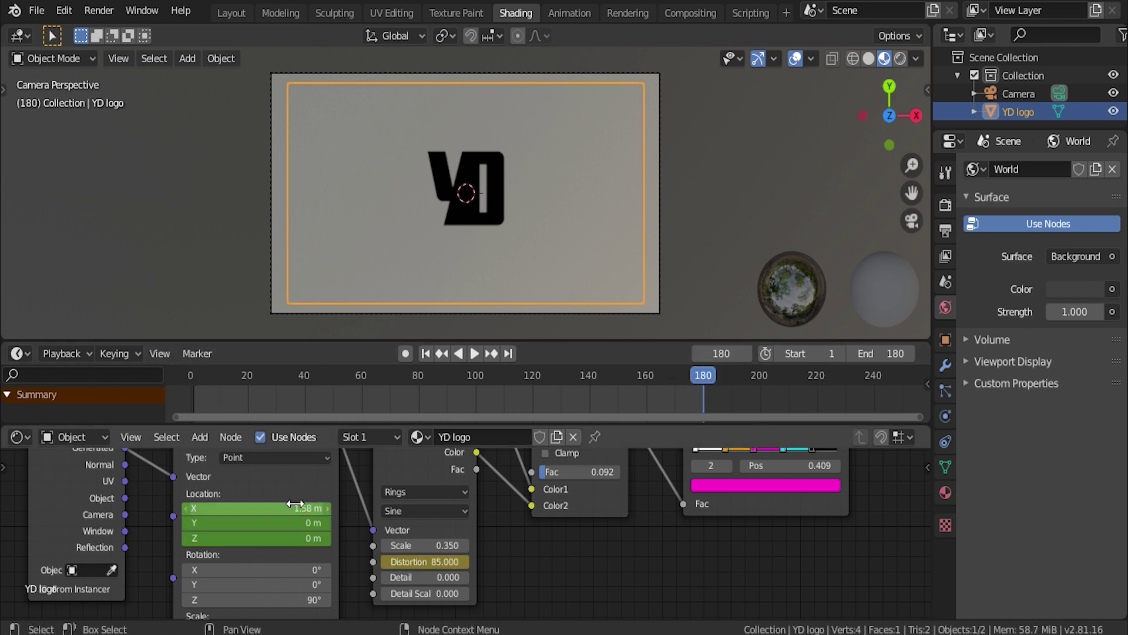
pyautogui.moveTo(296, 508); pyautogui.dragTo(243, 508)
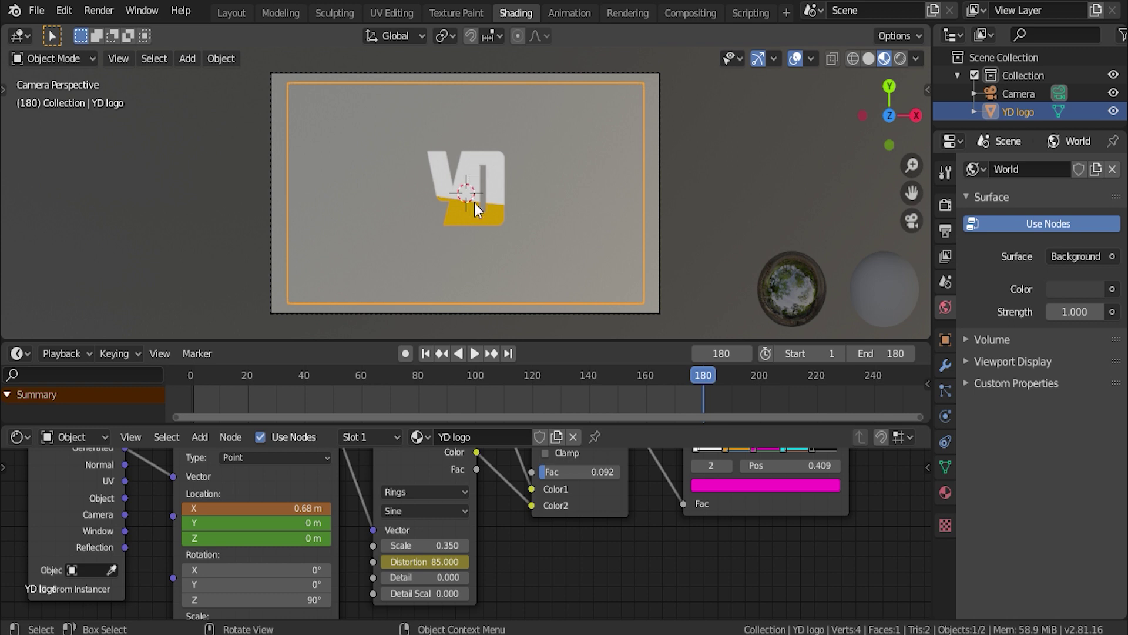
pyautogui.scroll(5, 481, 238)
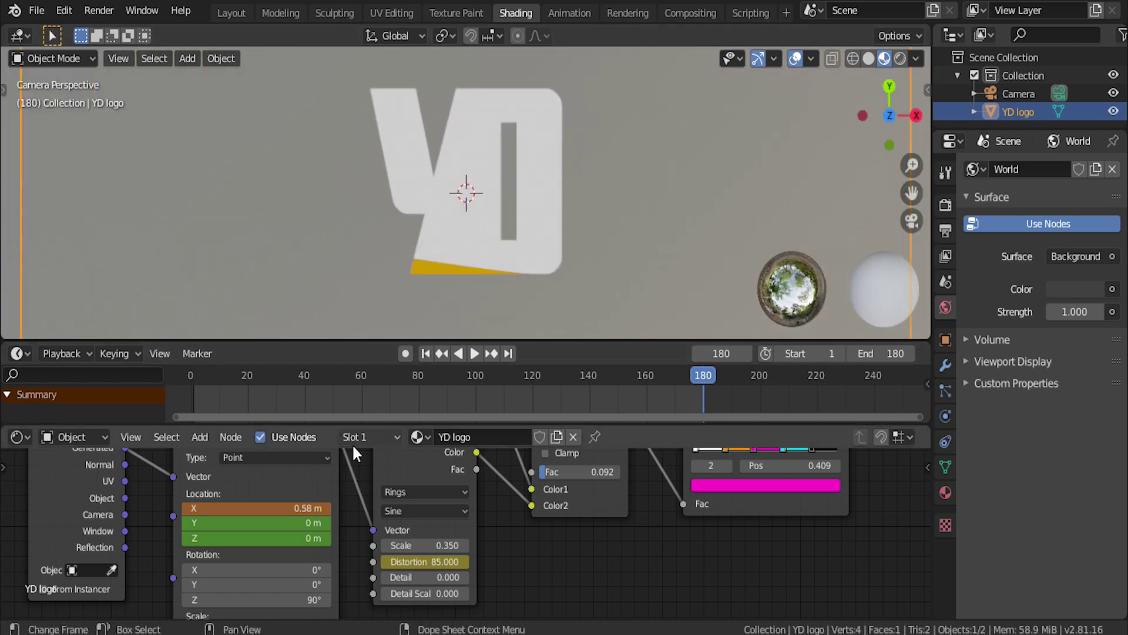
pyautogui.moveTo(316, 507); pyautogui.dragTo(307, 508)
pyautogui.click(307, 507)
pyautogui.write('.5')
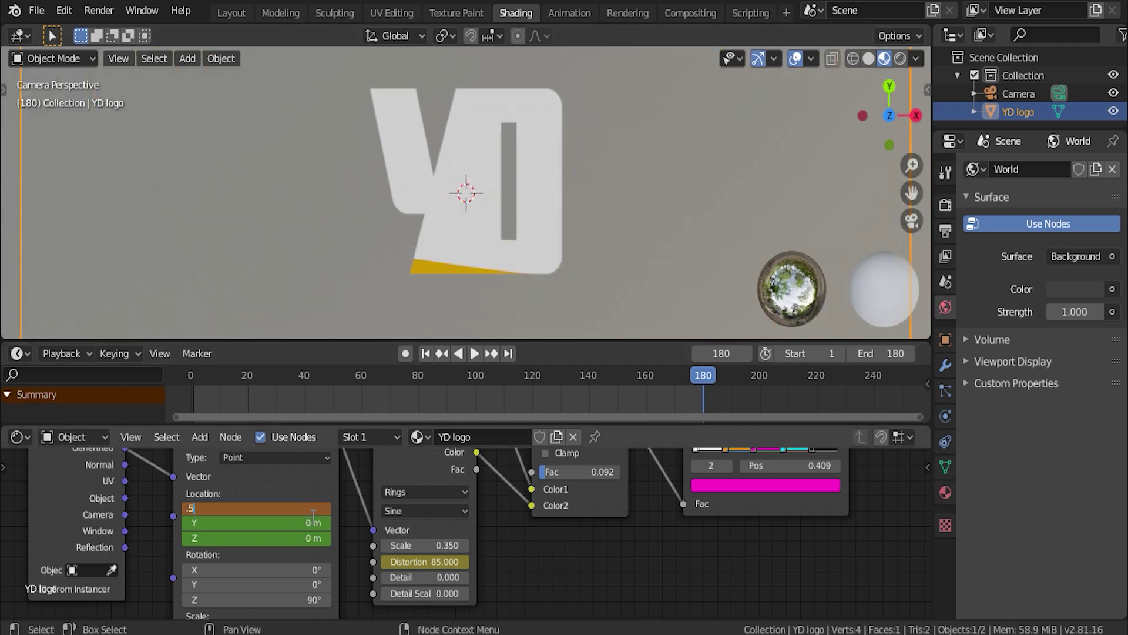
pyautogui.write('5')
pyautogui.press('Return')
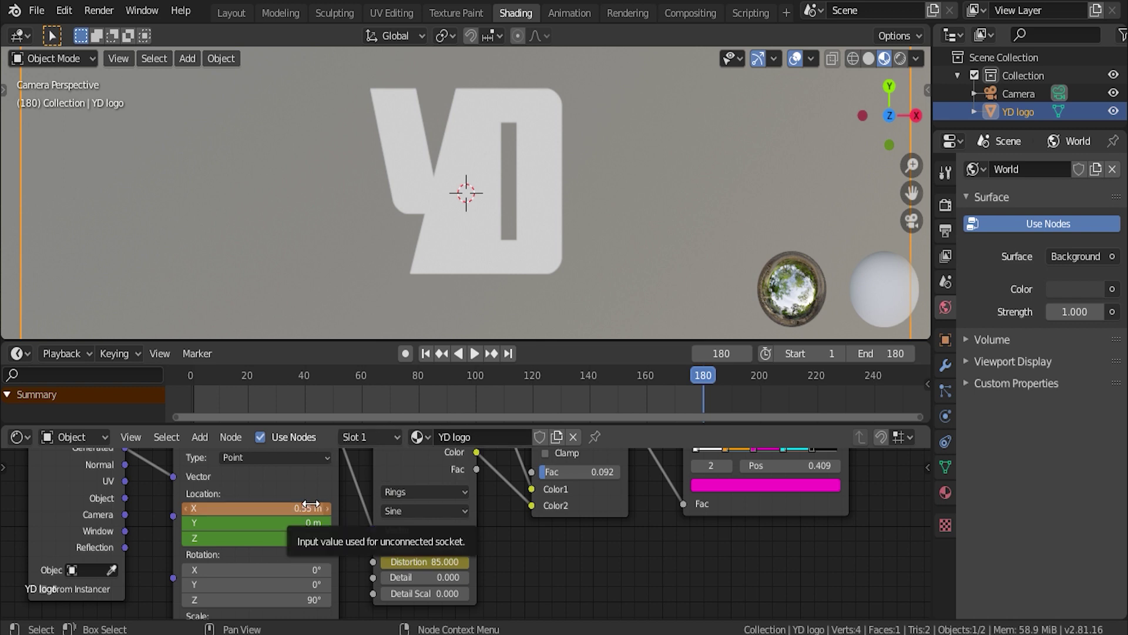
pyautogui.rightClick(306, 507)
pyautogui.click(247, 334)
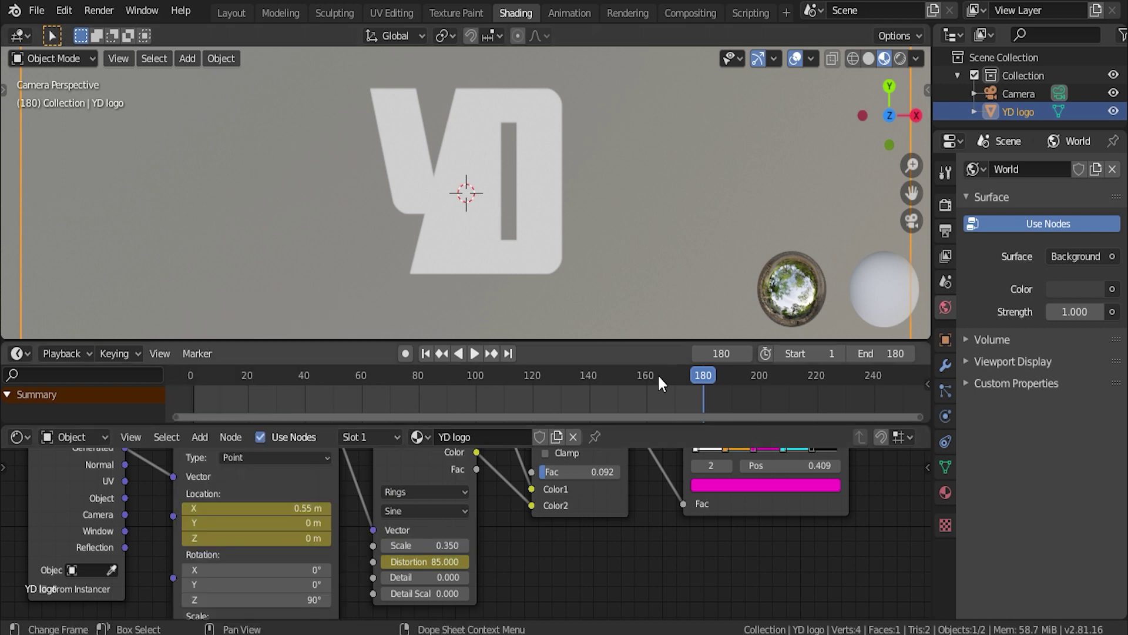
# - Play the logo animation to check the moving bands and stop at frame 85
pyautogui.press('space')
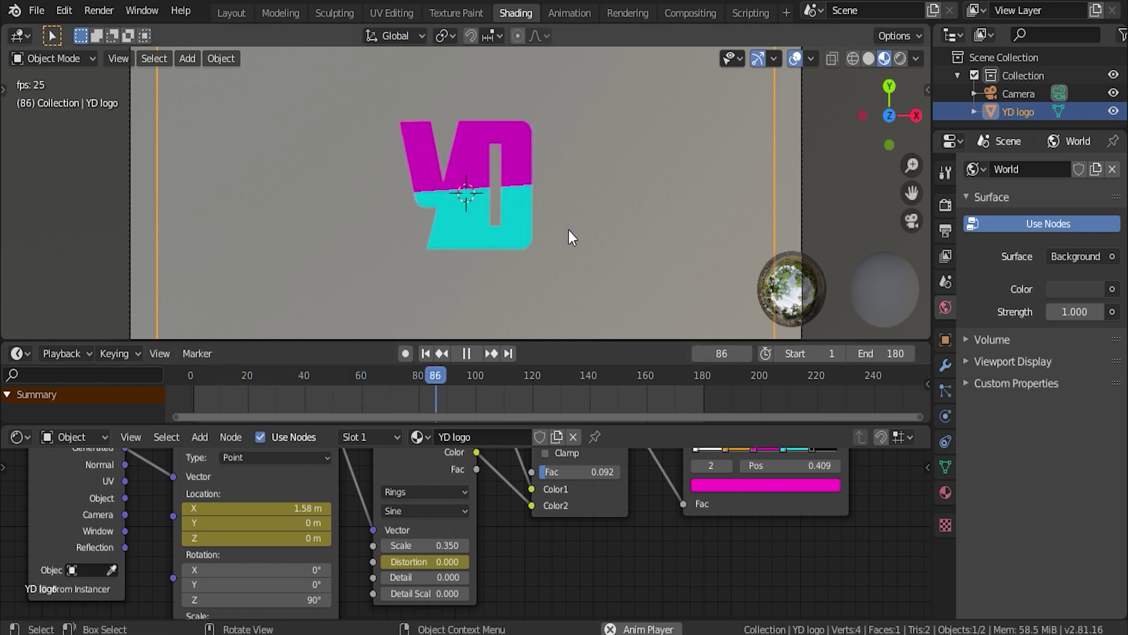
pyautogui.press('space')
pyautogui.moveTo(470, 376); pyautogui.dragTo(432, 374)
# - Set the Mapping node's scale to 0.4 on all three axes
pyautogui.scroll(-3, 365, 545)
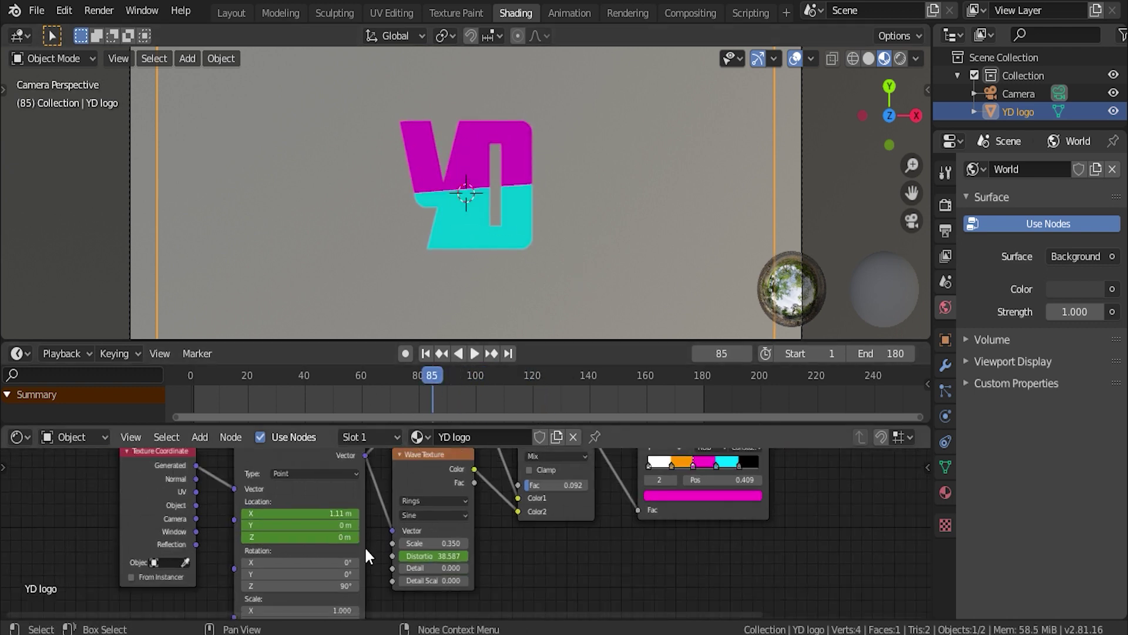
pyautogui.moveTo(382, 593); pyautogui.dragTo(435, 531, button='middle')
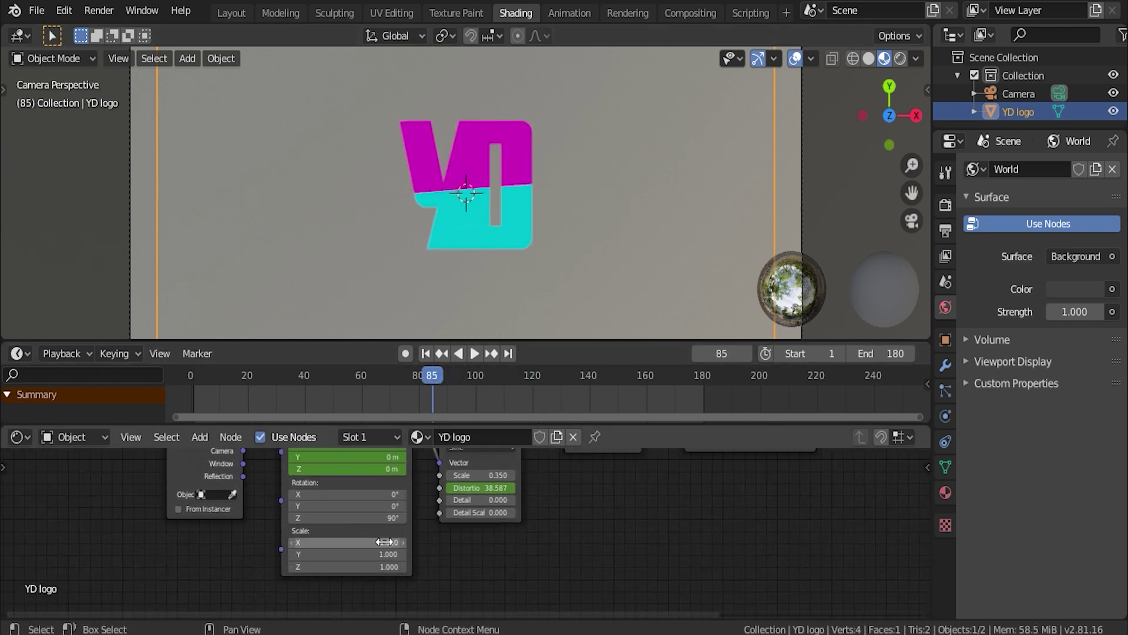
pyautogui.moveTo(353, 542); pyautogui.dragTo(353, 567)
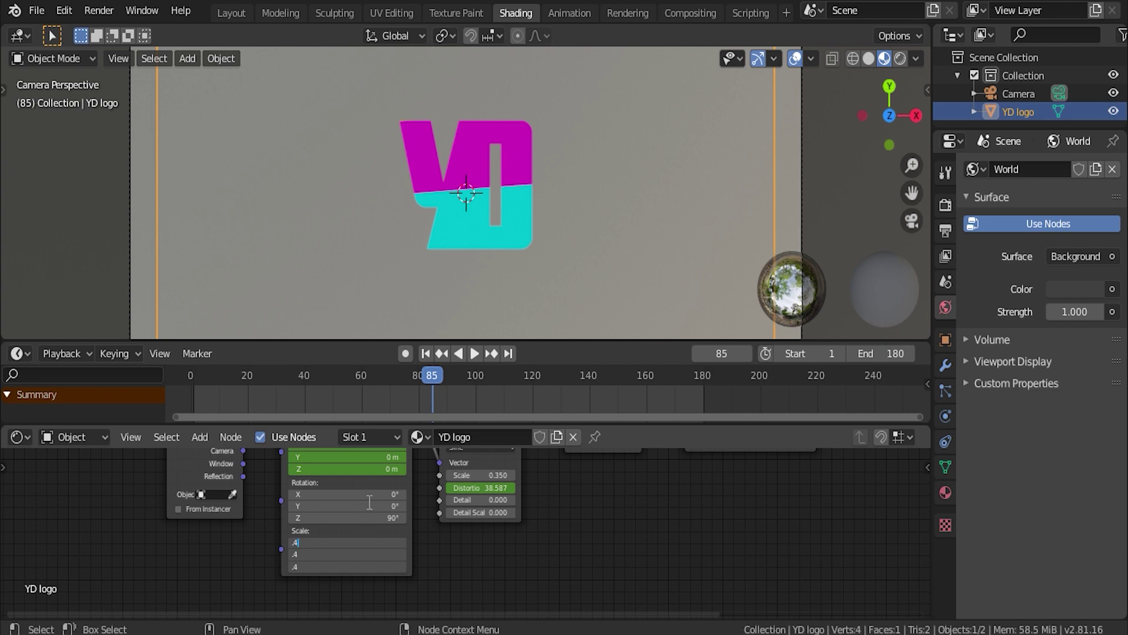
pyautogui.write('.4')
pyautogui.press('Return')
# - Preview the animation with the new Mapping scale and scrub through it back to the beginning
pyautogui.press('space')
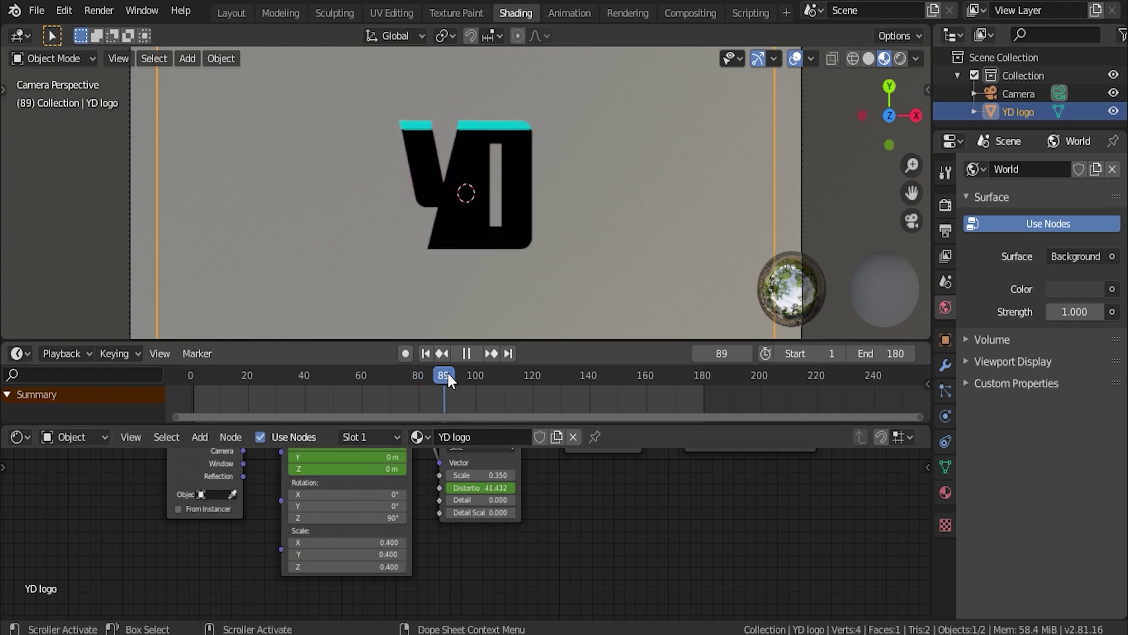
pyautogui.moveTo(466, 387); pyautogui.dragTo(526, 390)
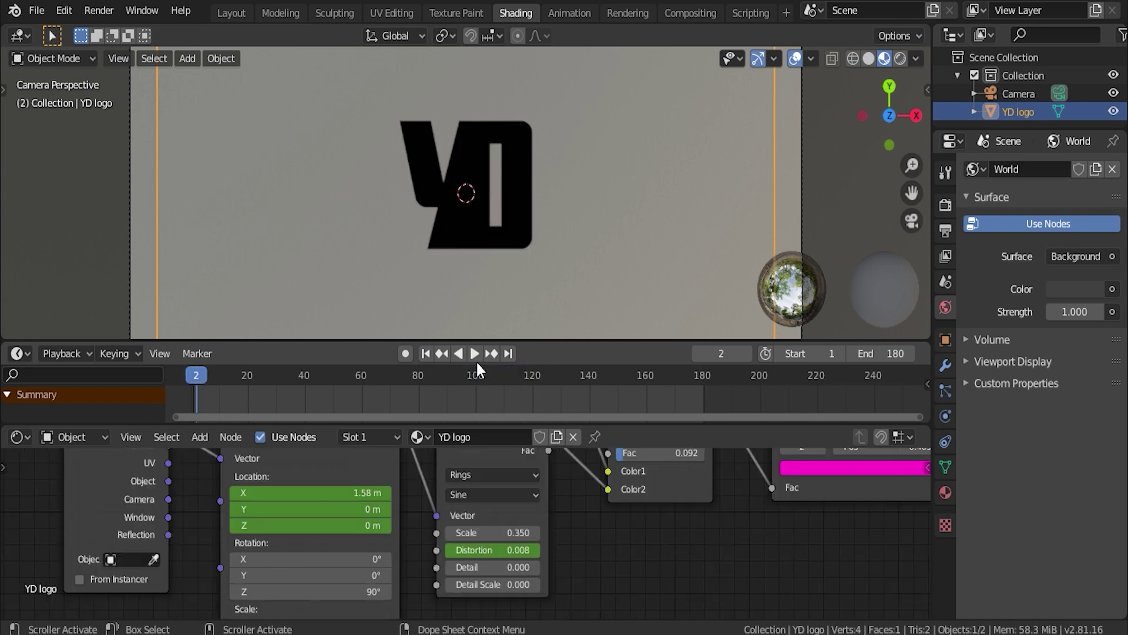
pyautogui.moveTo(470, 376); pyautogui.dragTo(195, 379)
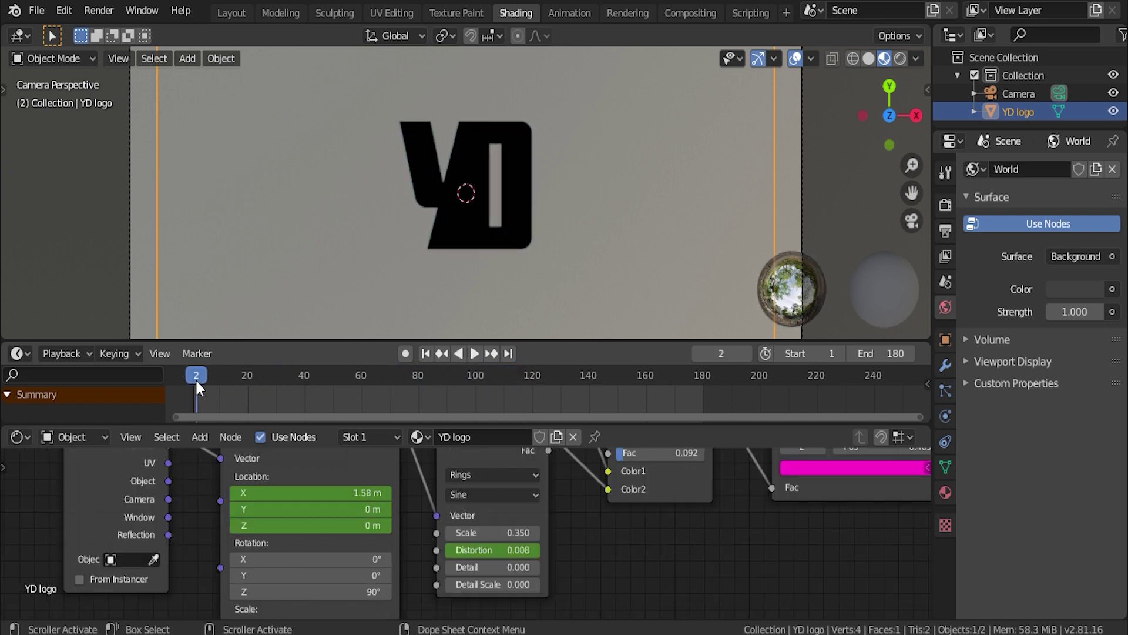
# - On frame 1, set the Mapping node's X location to 1.14 m and replace its location keyframe
pyautogui.press('space')
pyautogui.press('Left')
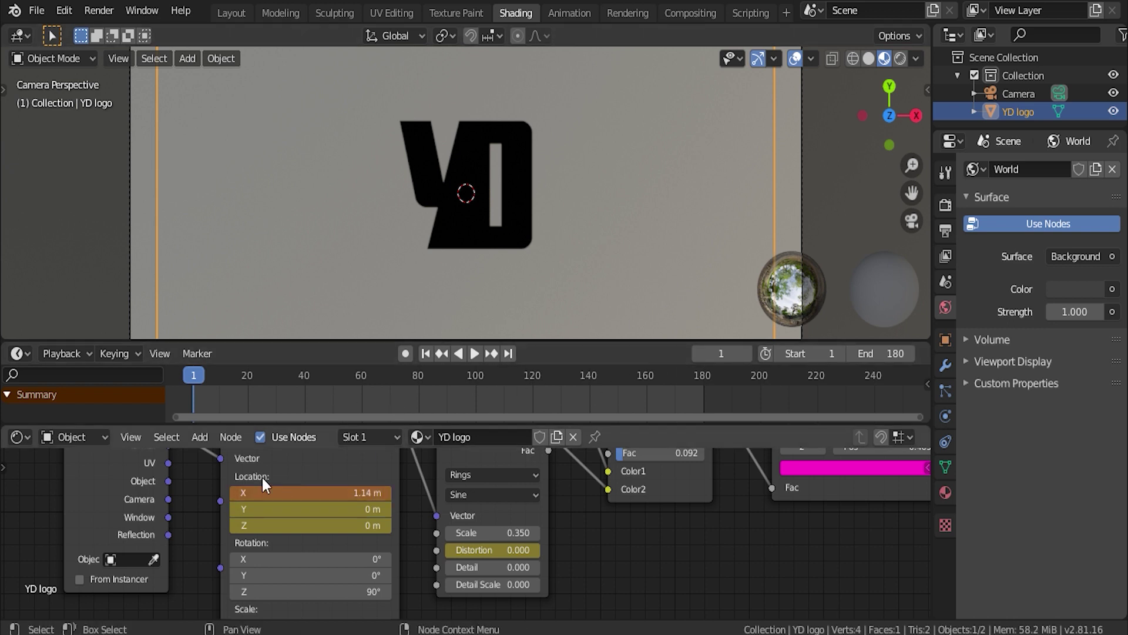
pyautogui.rightClick(307, 493)
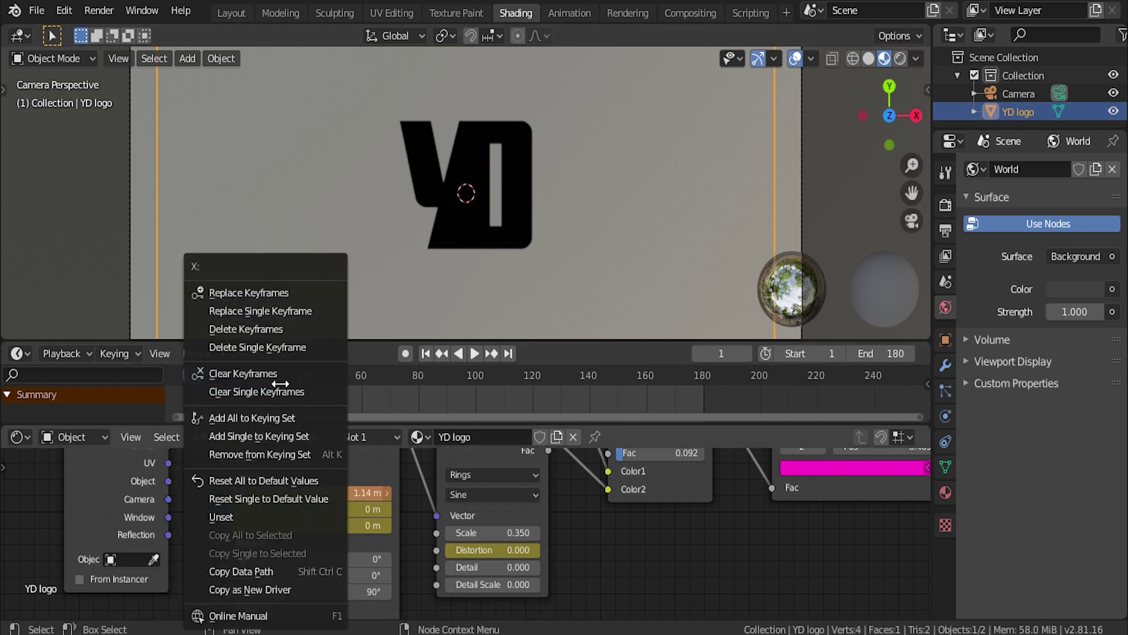
pyautogui.click(288, 292)
# - Replace the Mapping location keyframe on frame 180 with X at 0.28 m and play the animation from the start
pyautogui.moveTo(209, 373); pyautogui.dragTo(702, 372)
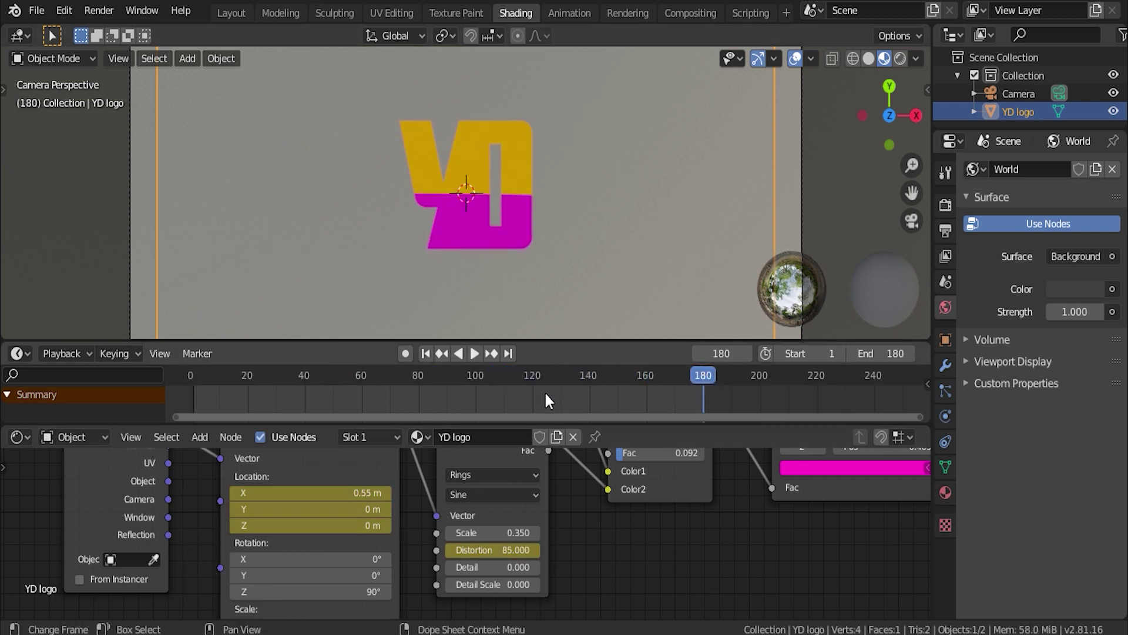
pyautogui.moveTo(308, 492); pyautogui.dragTo(363, 492)
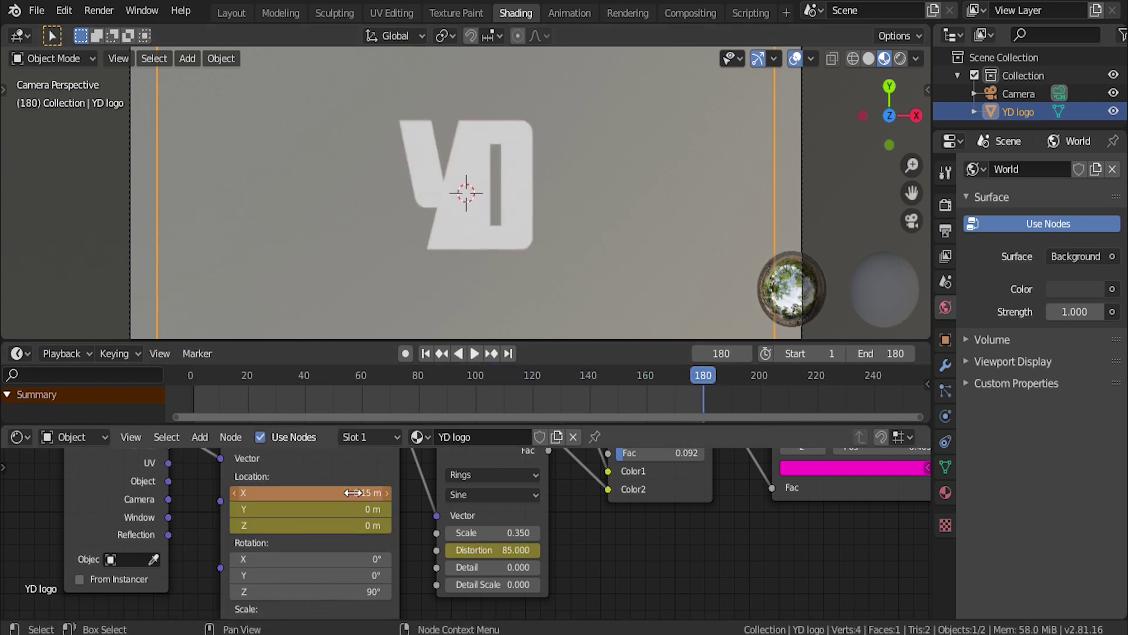
pyautogui.rightClick(363, 493)
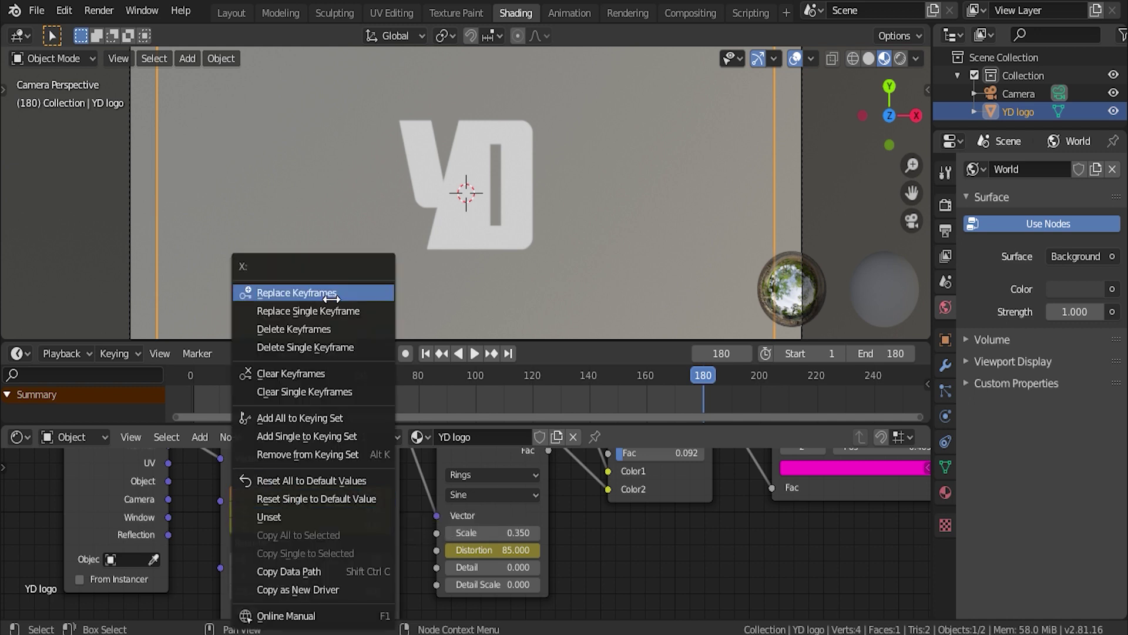
pyautogui.click(329, 294)
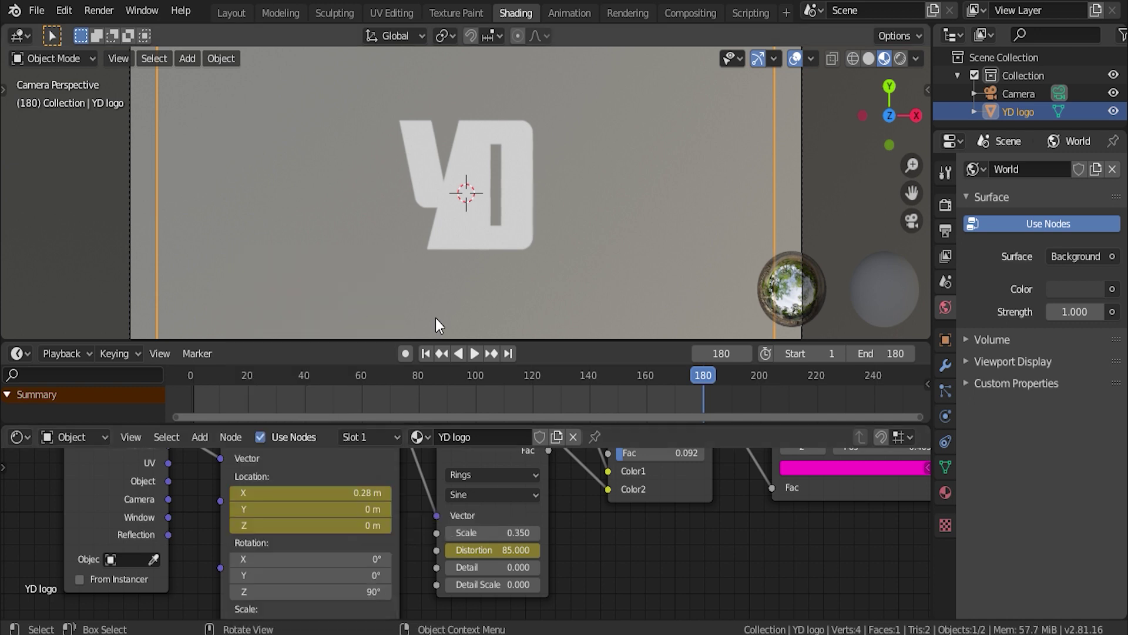
pyautogui.click(427, 353)
pyautogui.press('space')
# - Switch to the Layout workspace with rendered viewport shading and set the world background colour to black
pyautogui.click(234, 12)
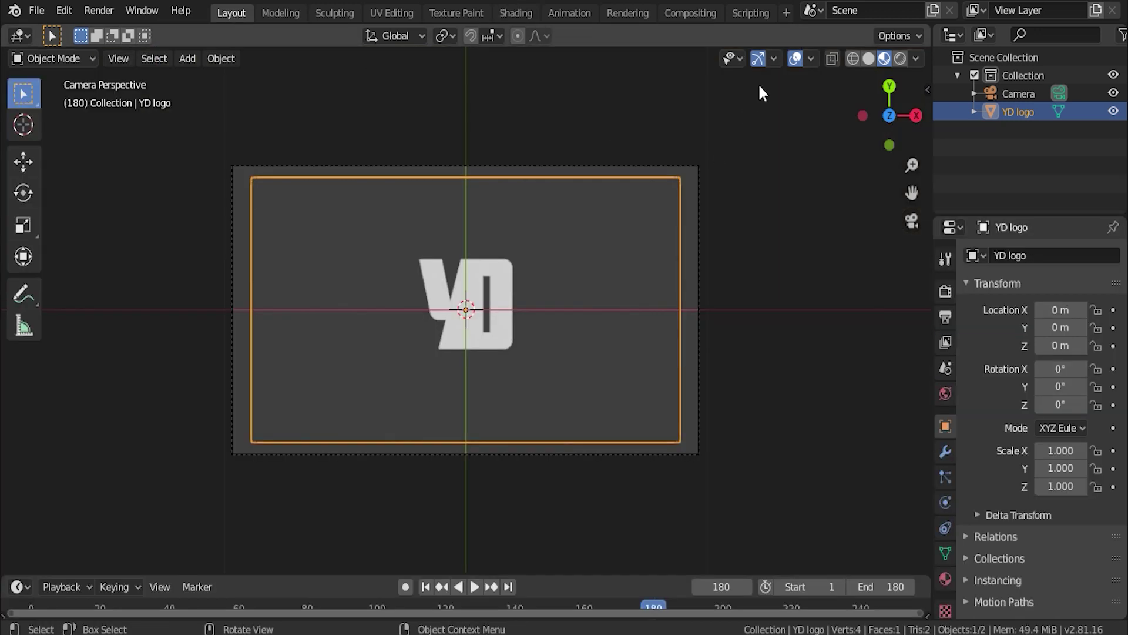
pyautogui.click(899, 58)
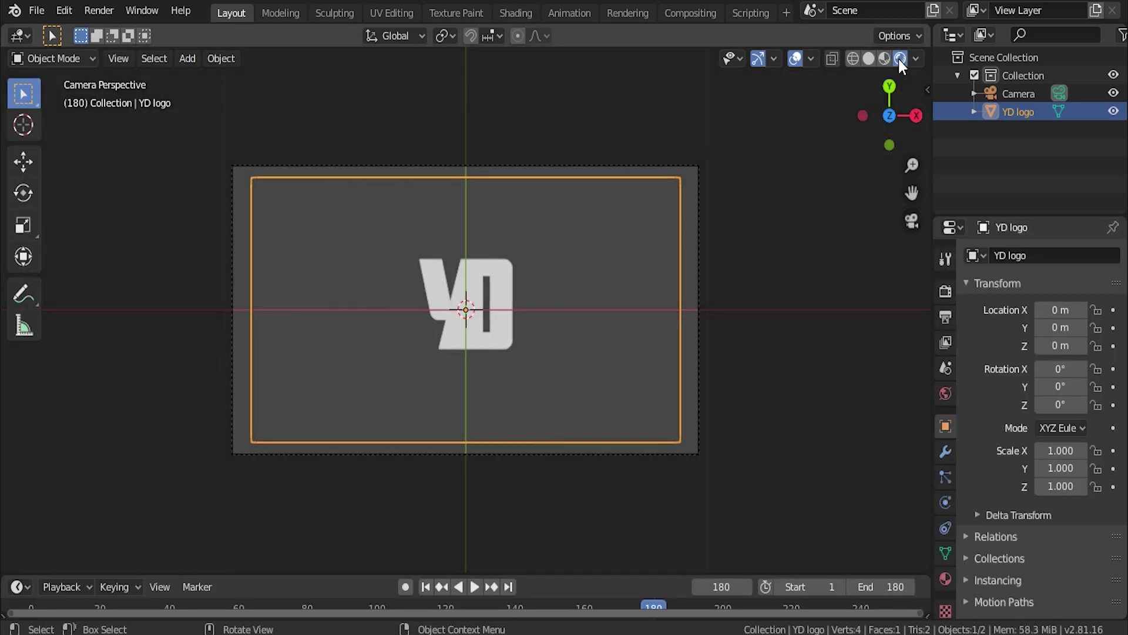
pyautogui.click(945, 394)
pyautogui.click(1063, 378)
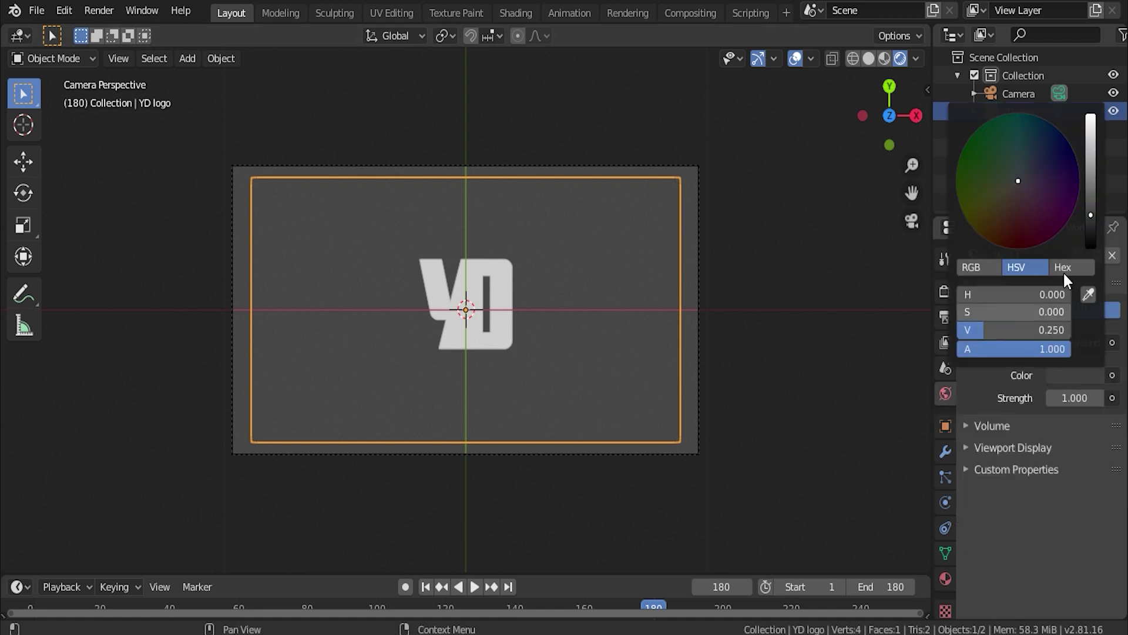
pyautogui.moveTo(1086, 216); pyautogui.dragTo(1087, 254)
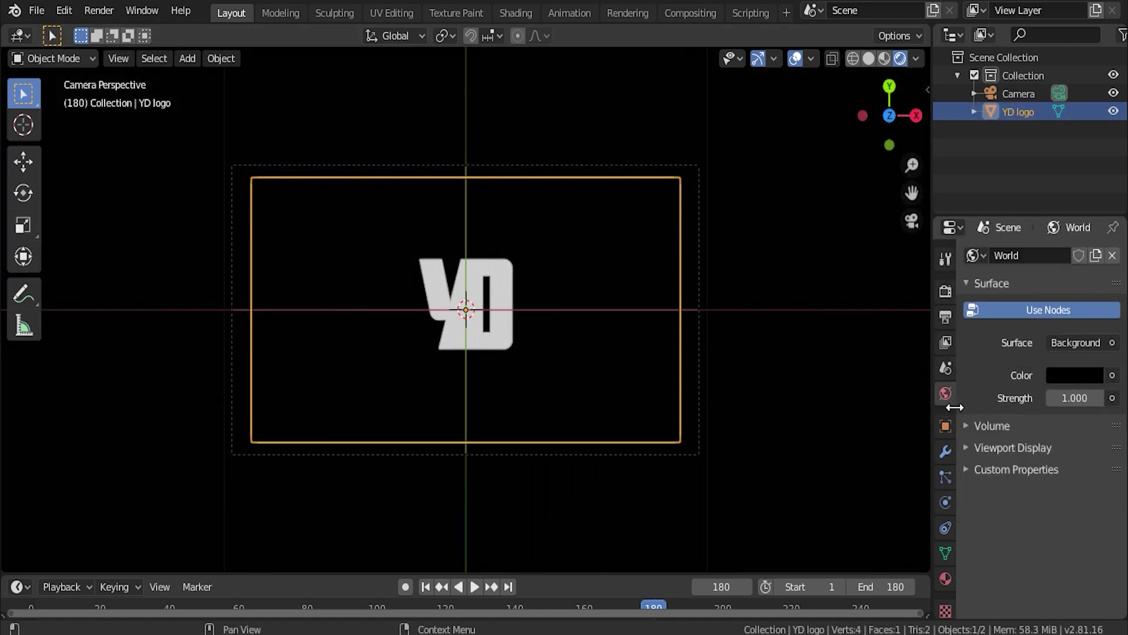
# - Set the YD logo's Z location to 0.001 m and add a mesh plane behind it at the origin
pyautogui.click(945, 426)
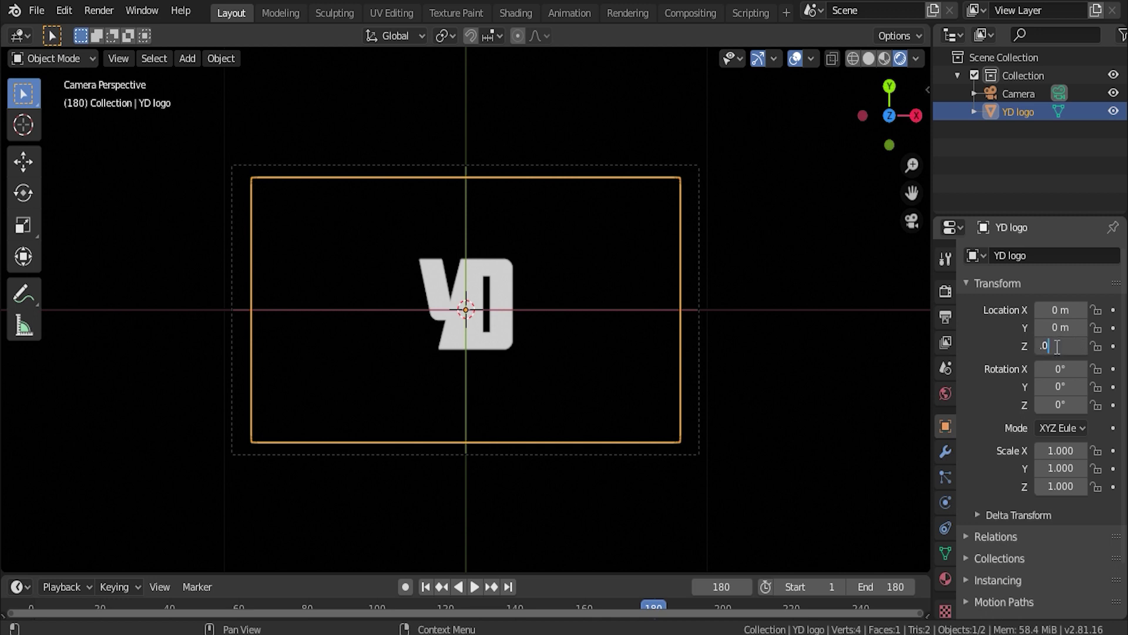
pyautogui.hotkey('shift', 'a')
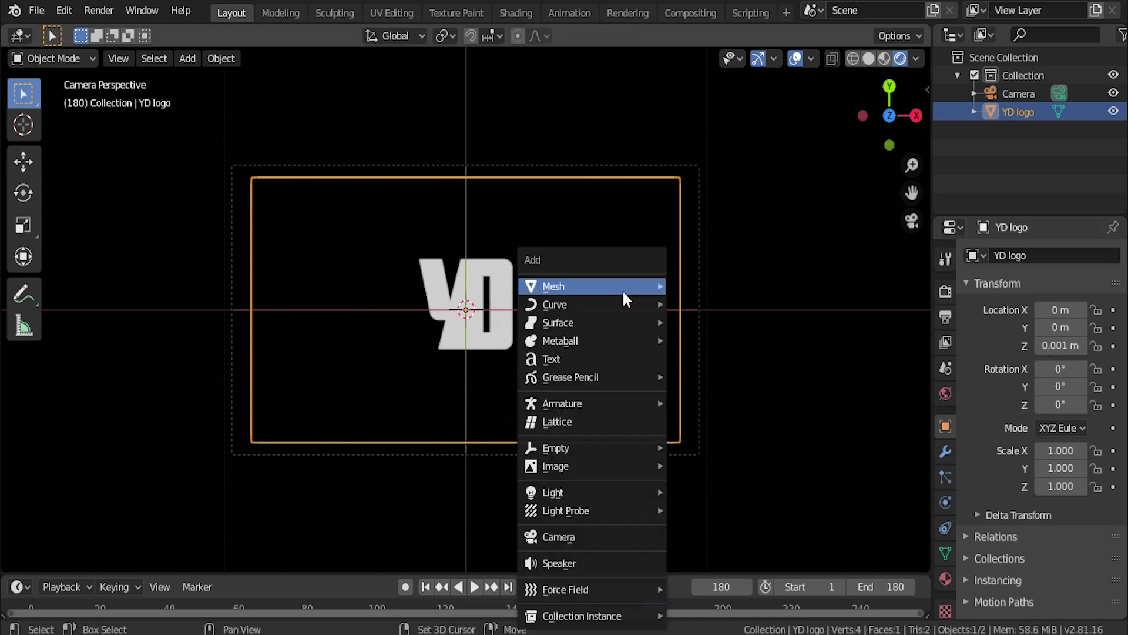
pyautogui.moveTo(576, 286)
pyautogui.click(720, 286)
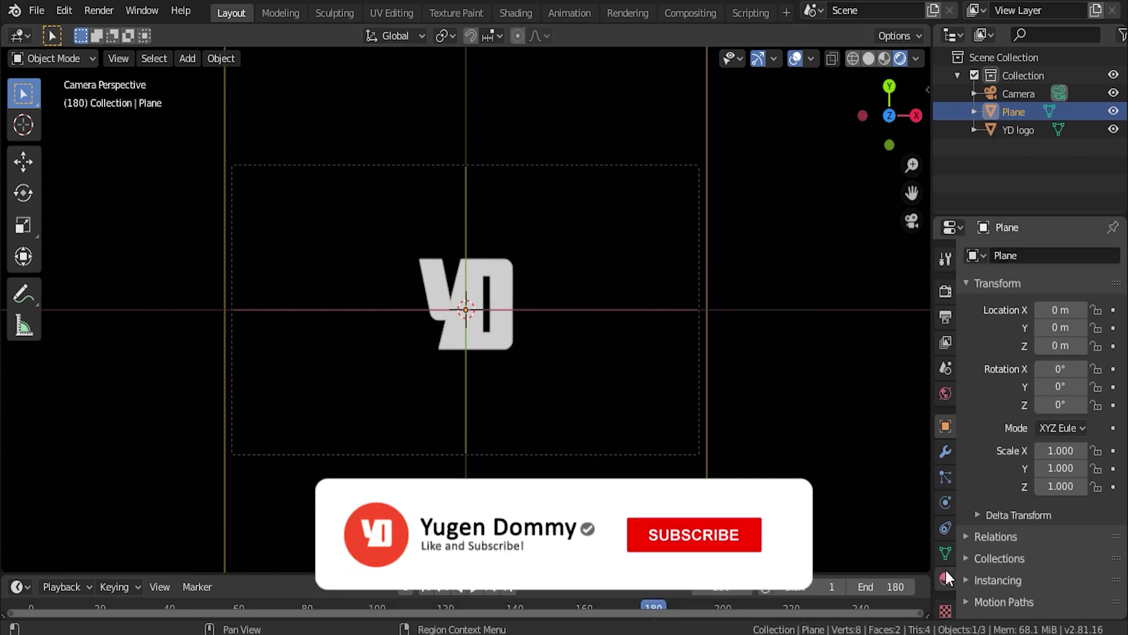
# - Give the plane a new material with a black base colour, Specular 1.000 and Roughness 1.000
pyautogui.click(945, 578)
pyautogui.click(1063, 332)
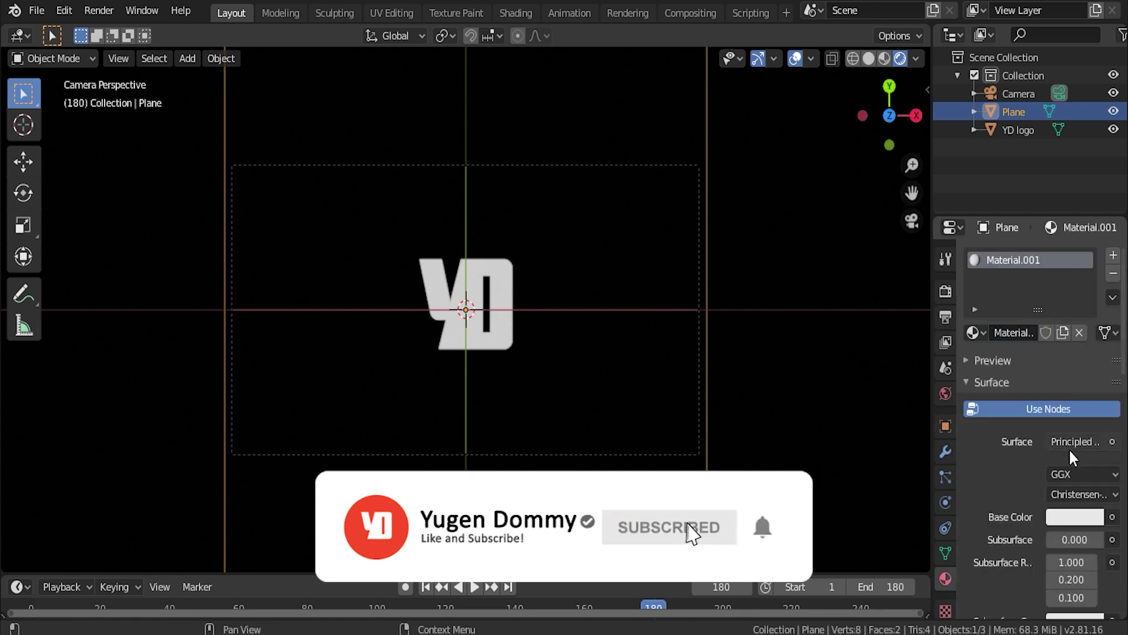
pyautogui.click(1075, 517)
pyautogui.moveTo(1088, 275); pyautogui.dragTo(1090, 389)
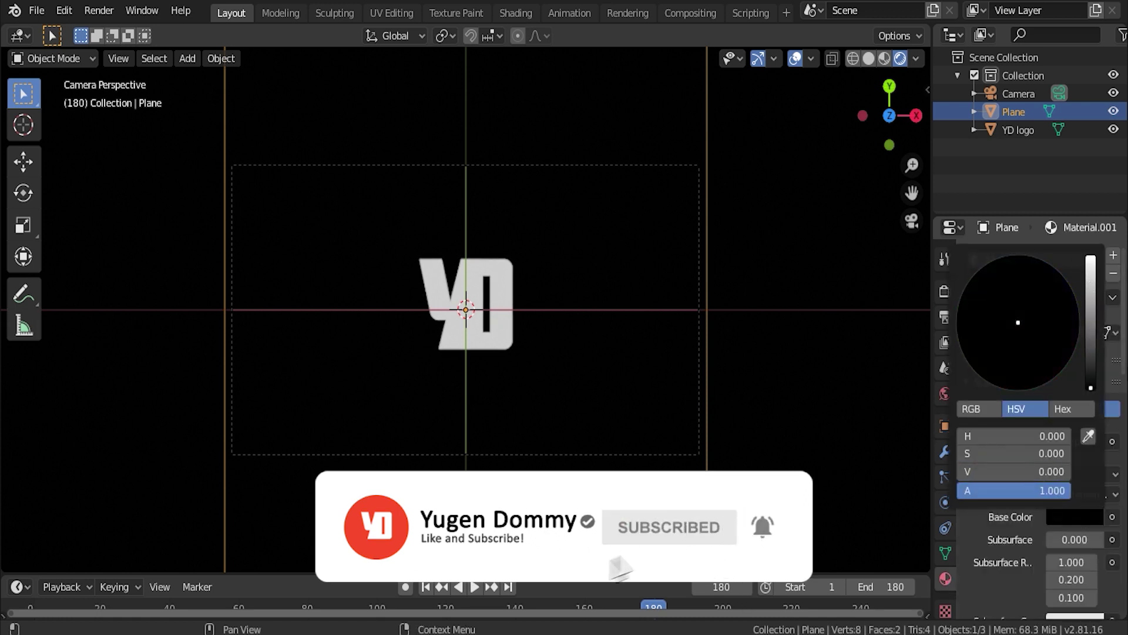
pyautogui.scroll(-5, 1066, 433)
pyautogui.scroll(-2, 1065, 434)
pyautogui.moveTo(1072, 449); pyautogui.dragTo(1108, 449)
pyautogui.moveTo(1087, 494); pyautogui.dragTo(1117, 494)
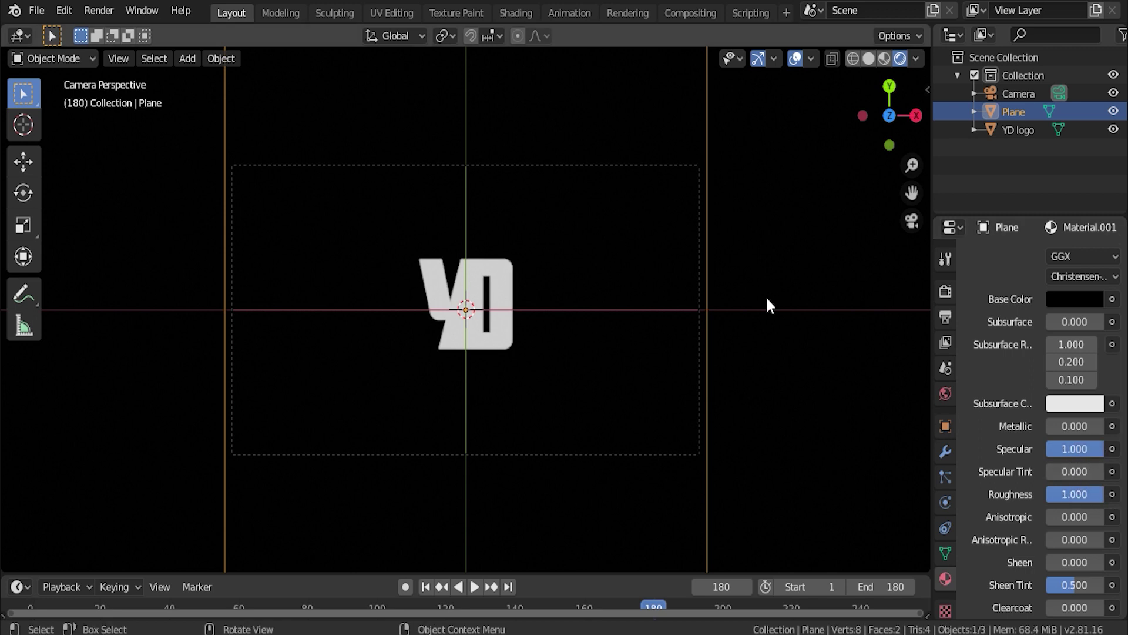
# - Add a point light at the centre of the scene
pyautogui.hotkey('shift', 'a')
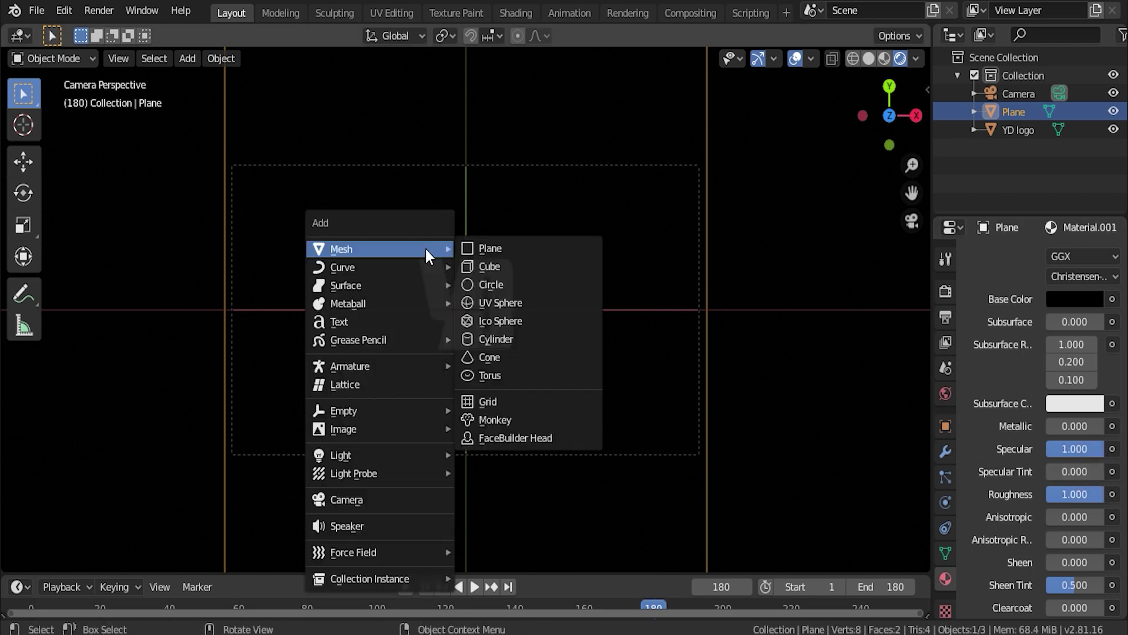
pyautogui.moveTo(393, 452)
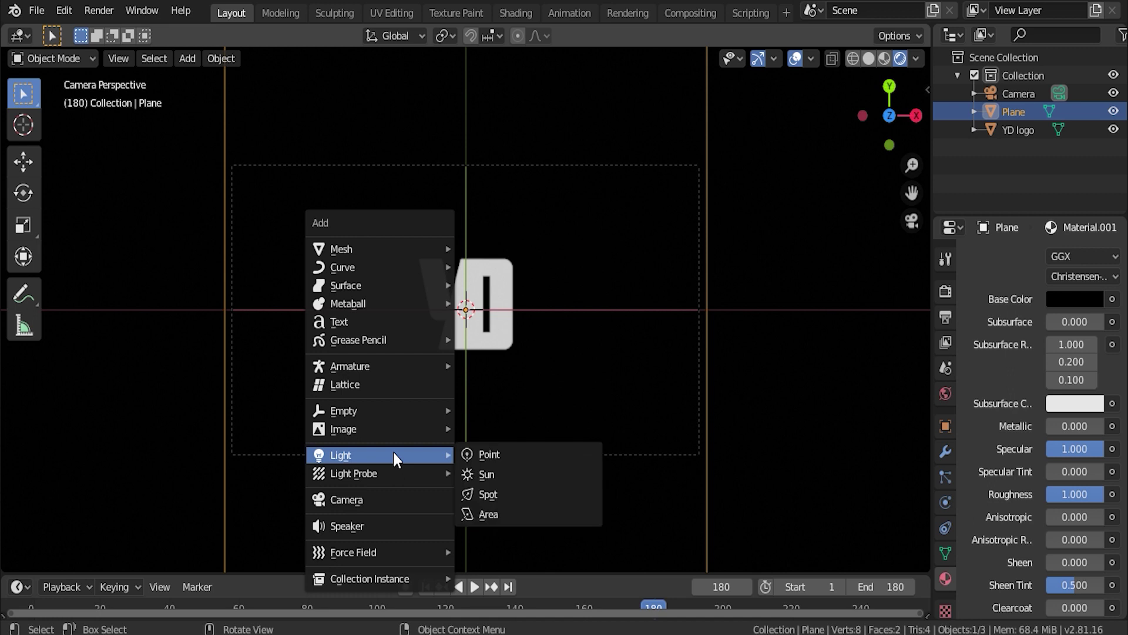
pyautogui.click(513, 454)
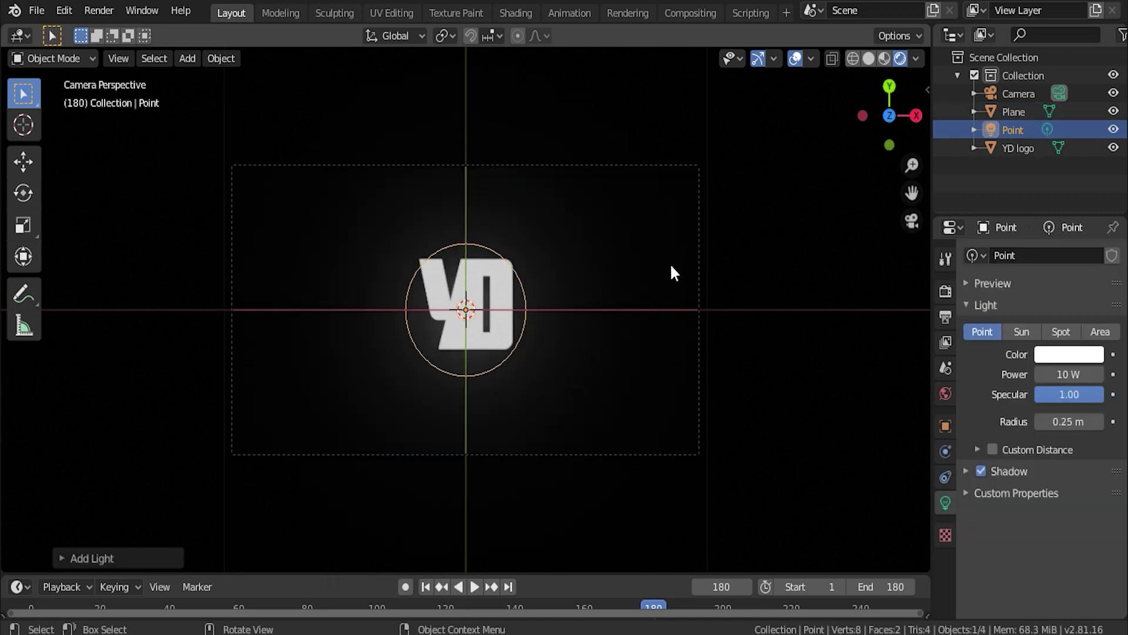
# - Raise the point light above the plane along Z in solid shading and shift it diagonally beyond the plane's upper-right corner
pyautogui.moveTo(597, 395); pyautogui.dragTo(791, 125, button='middle')
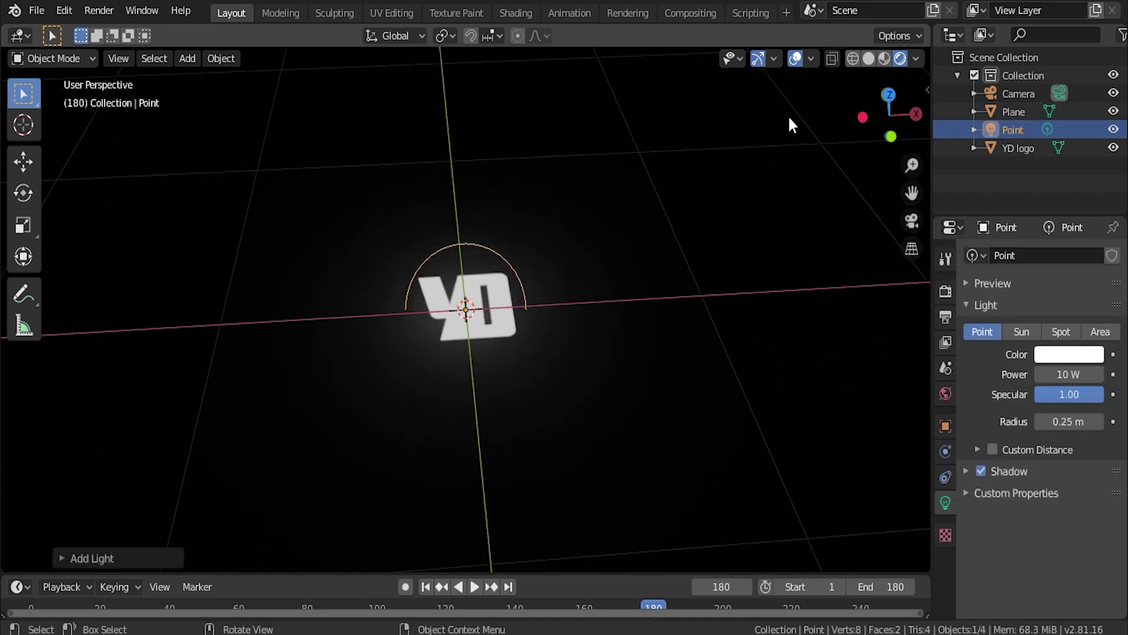
pyautogui.click(868, 58)
pyautogui.scroll(-5, 615, 313)
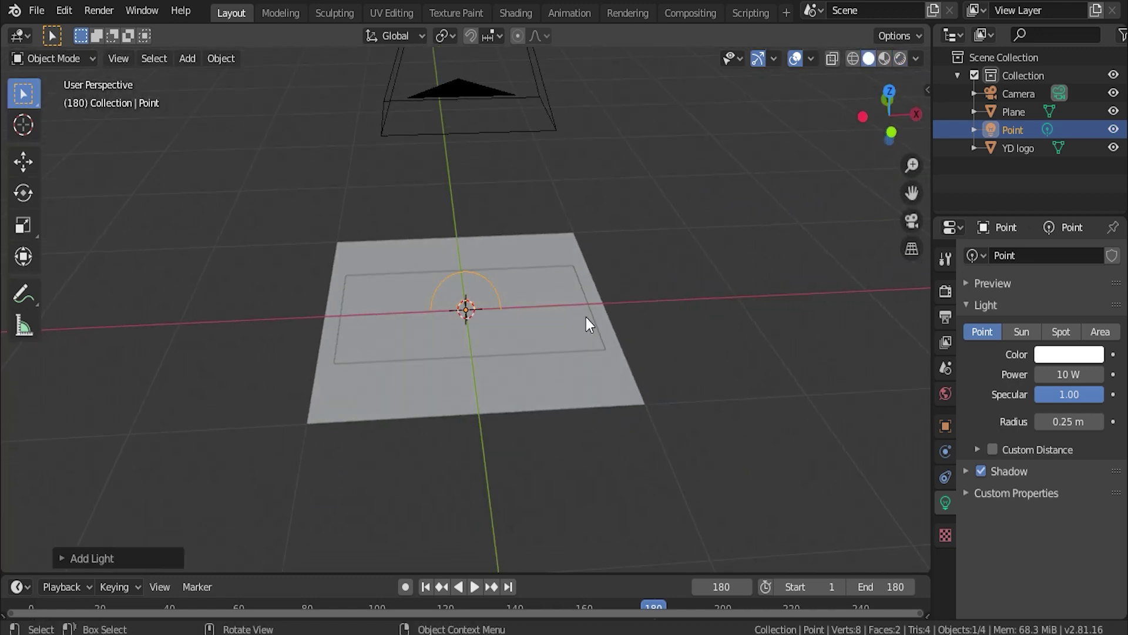
pyautogui.press('g')
pyautogui.press('z')
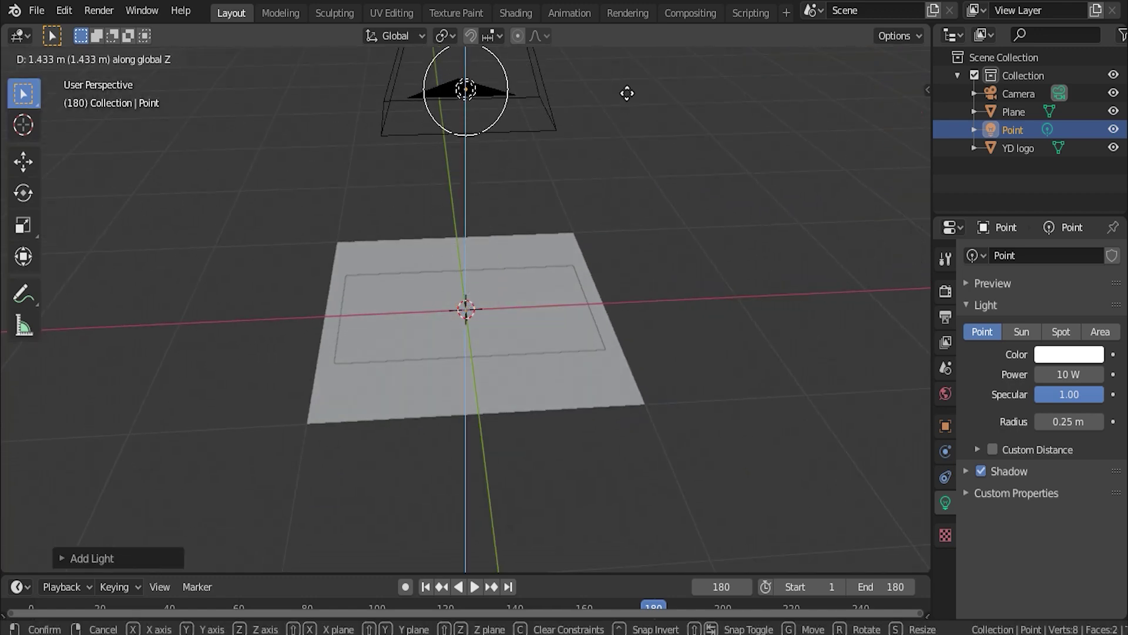
pyautogui.click(604, 177)
pyautogui.moveTo(604, 176); pyautogui.dragTo(773, 532, button='middle')
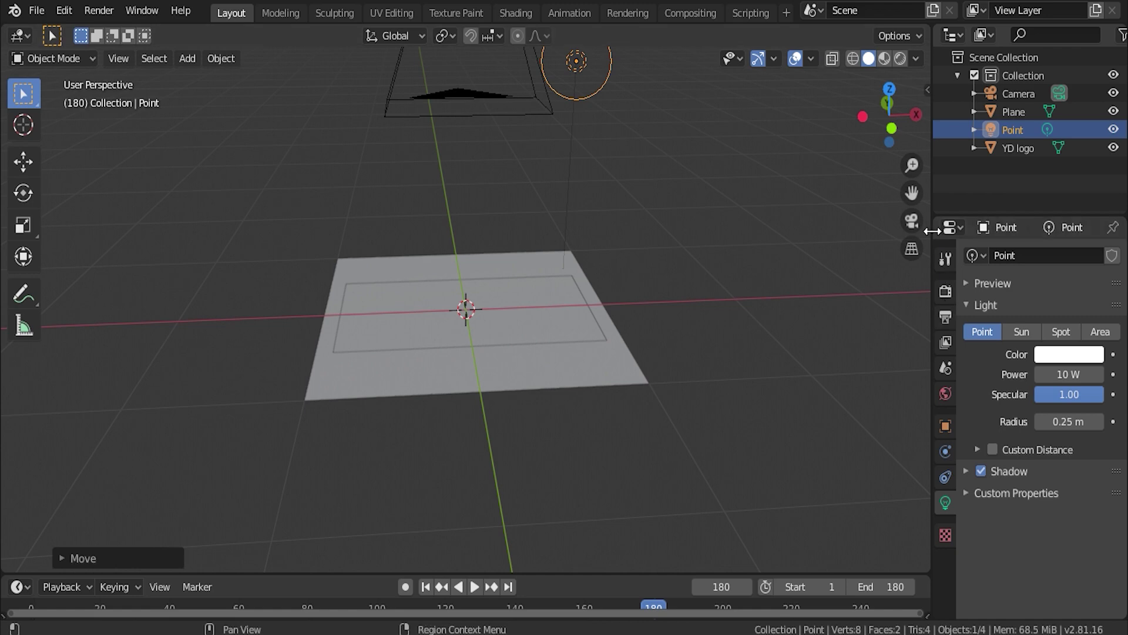
# - Return to the camera view with rendered shading and set the point light's power to 150 W
pyautogui.click(917, 221)
pyautogui.click(905, 59)
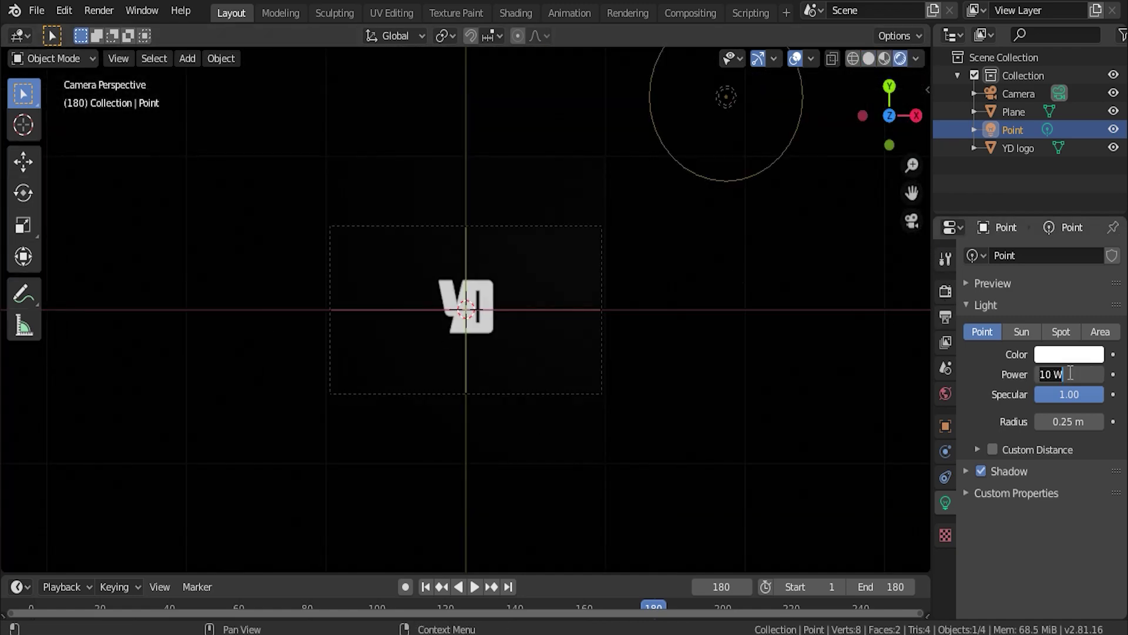
pyautogui.press('Return')
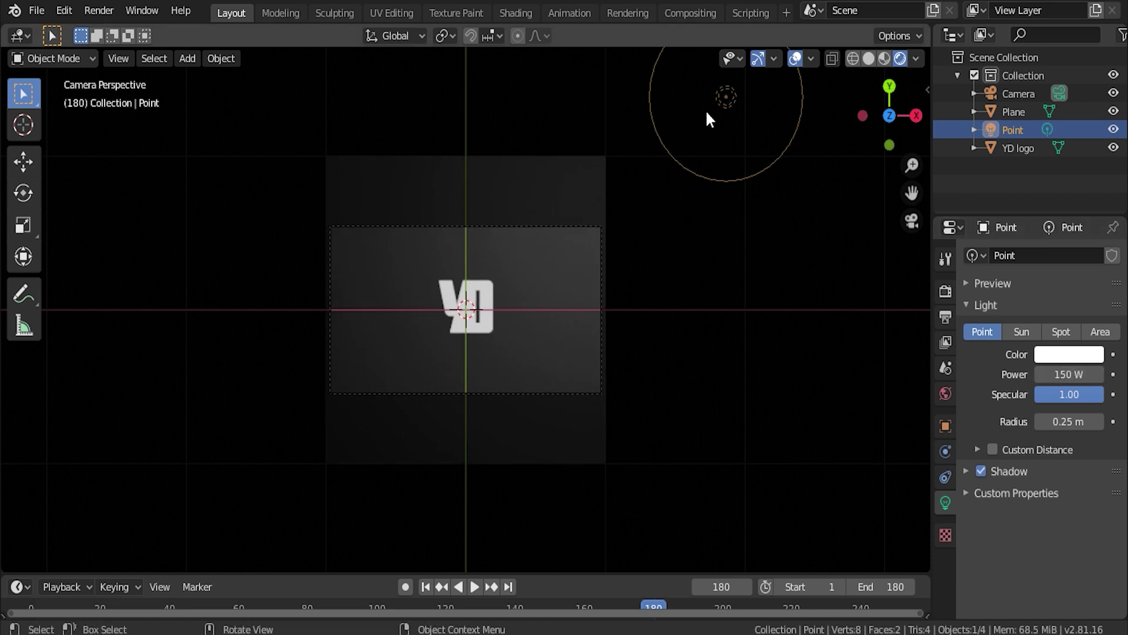
# - Move the point light closer to the upper-right corner of the camera frame and set its power to 125 W
pyautogui.press('g')
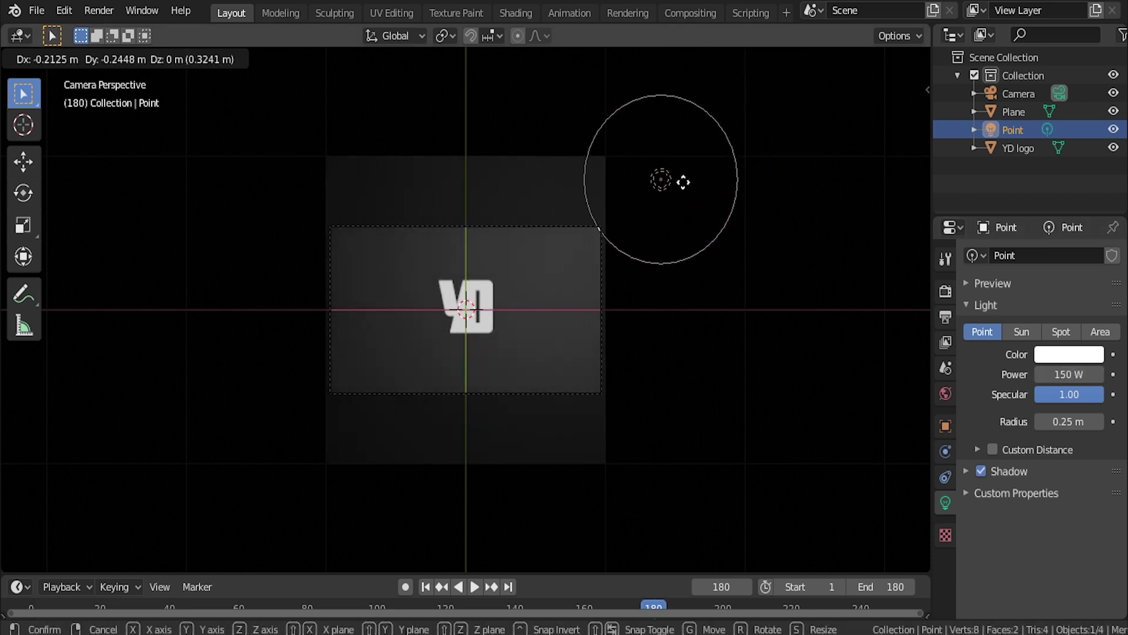
pyautogui.click(682, 181)
pyautogui.click(1076, 375)
pyautogui.write('125')
pyautogui.press('Return')
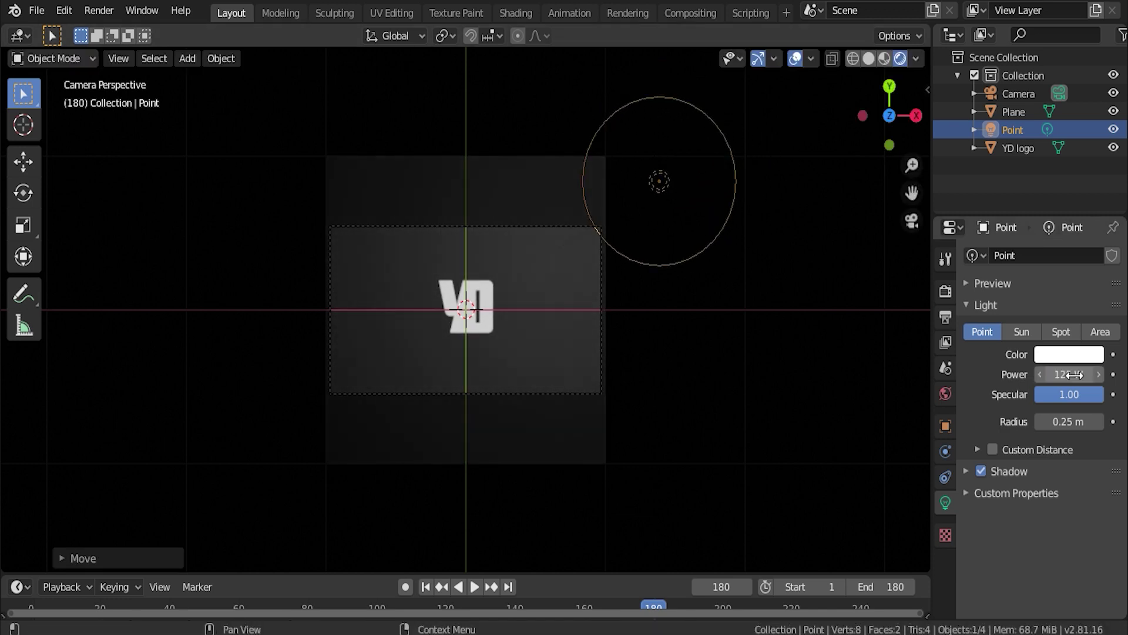
# - Colour the point light fully saturated orange with hue about 0.105 and move it outside the upper-left corner of the camera frame
pyautogui.click(1067, 356)
pyautogui.click(1003, 244)
pyautogui.moveTo(1002, 244); pyautogui.dragTo(980, 232)
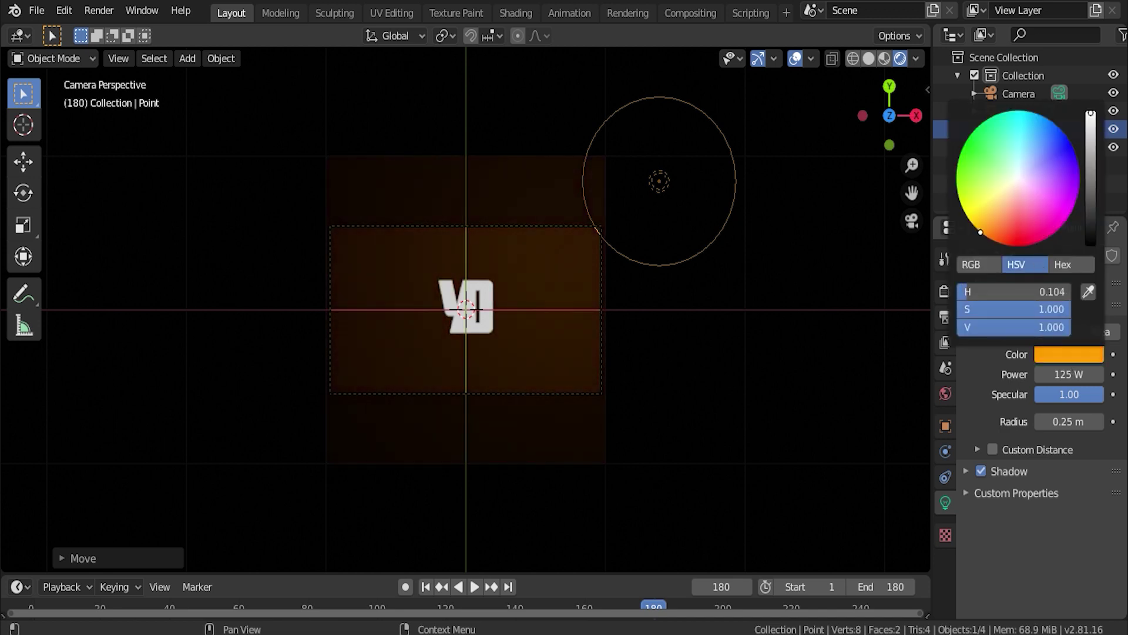
pyautogui.press('g')
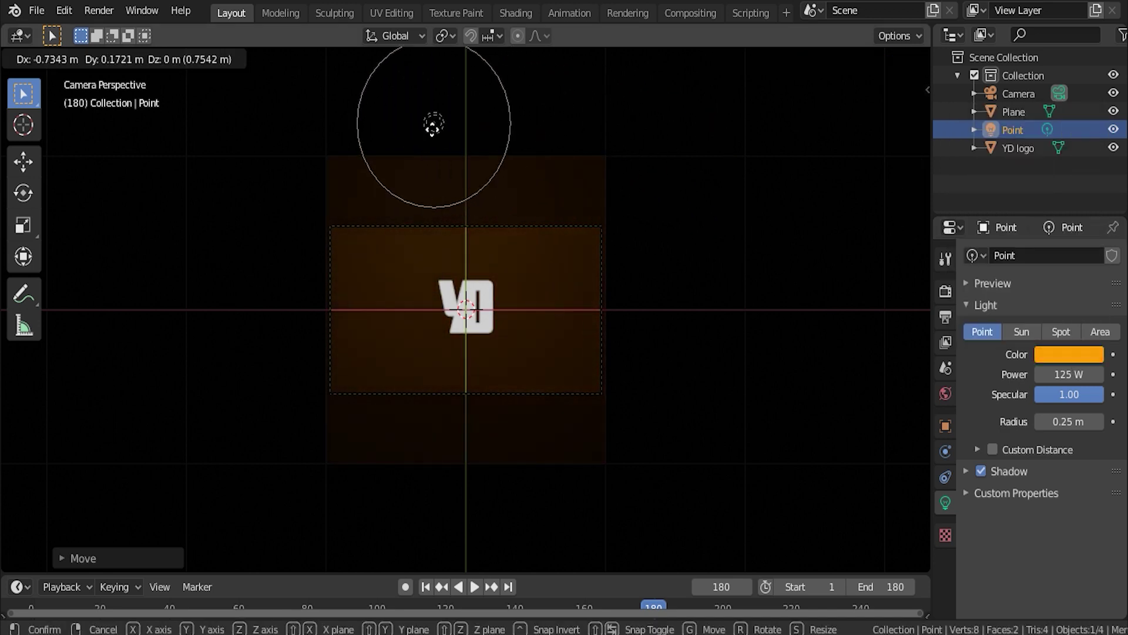
pyautogui.click(294, 180)
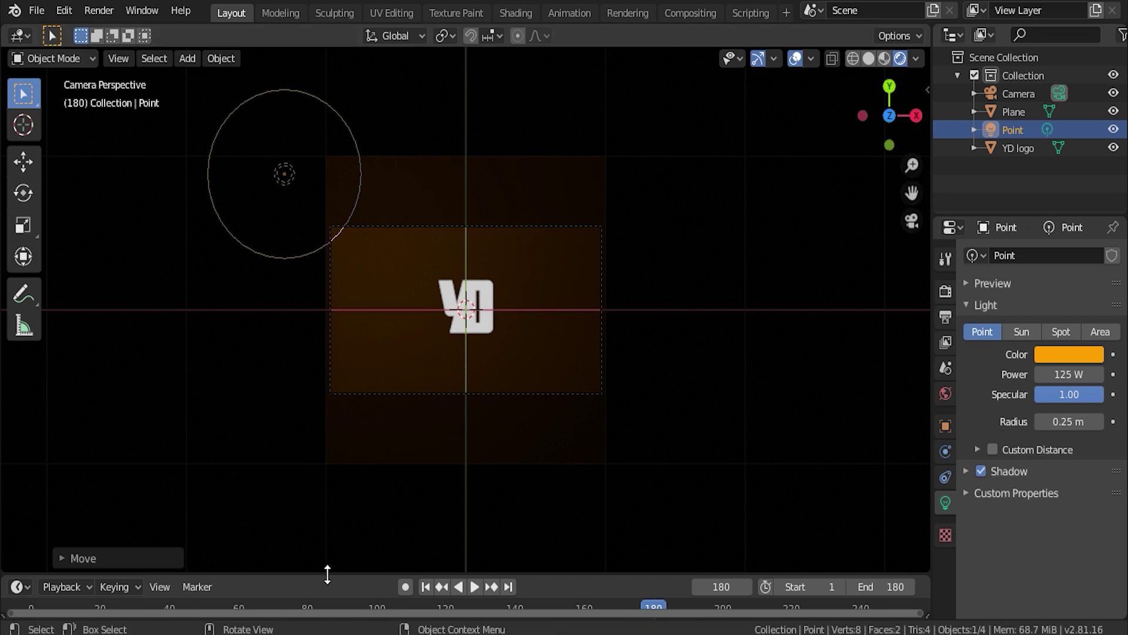
# - Enlarge the timeline, duplicate the orange light to the lower-right of the camera frame, and make the copy cyan with 150 W power
pyautogui.moveTo(333, 573); pyautogui.dragTo(341, 469)
pyautogui.hotkey('shift', 'd')
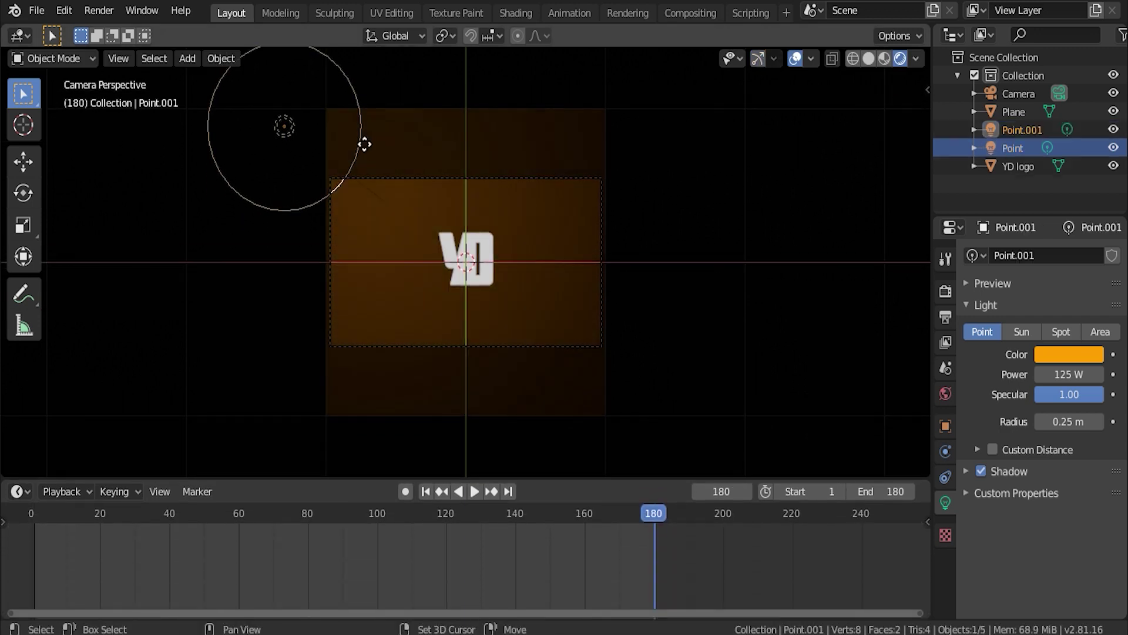
pyautogui.click(754, 427)
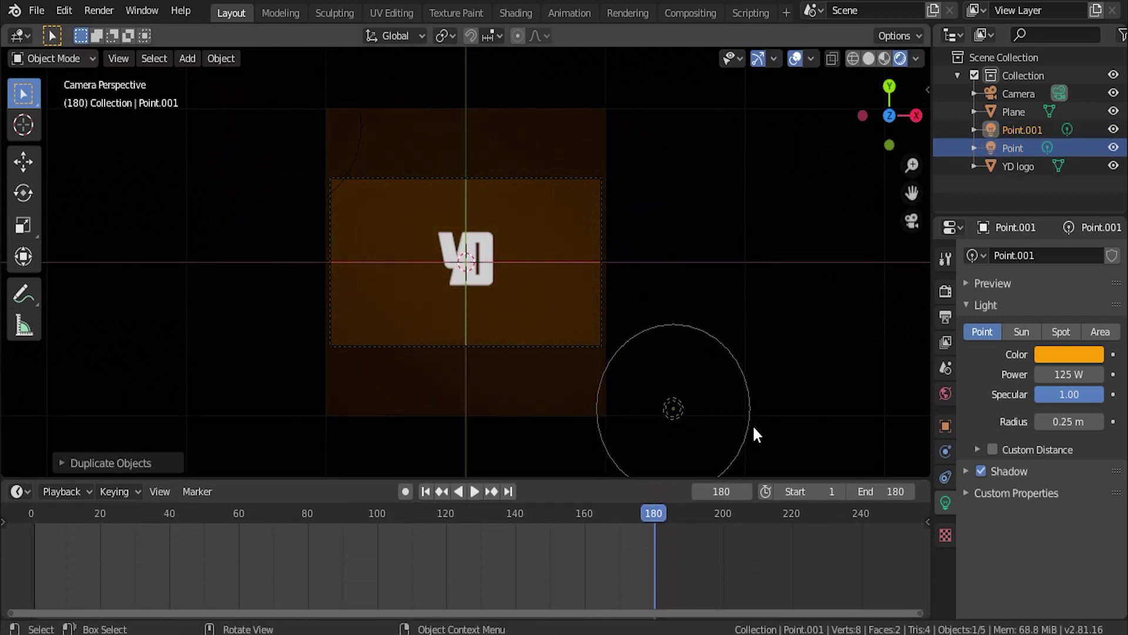
pyautogui.click(1087, 355)
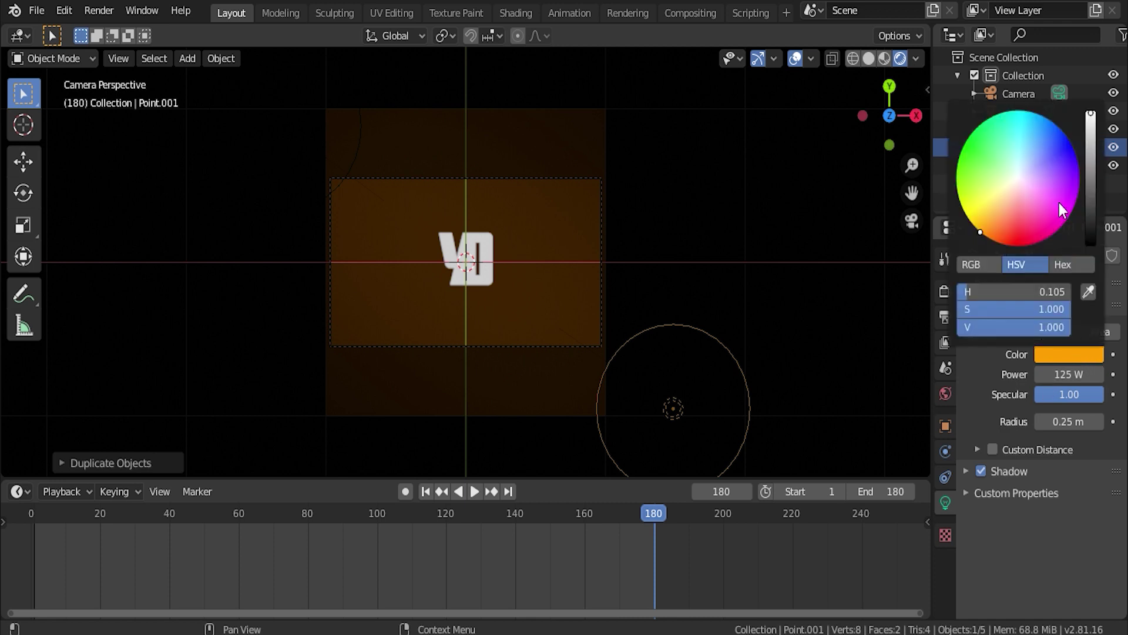
pyautogui.moveTo(1063, 211); pyautogui.dragTo(1027, 111)
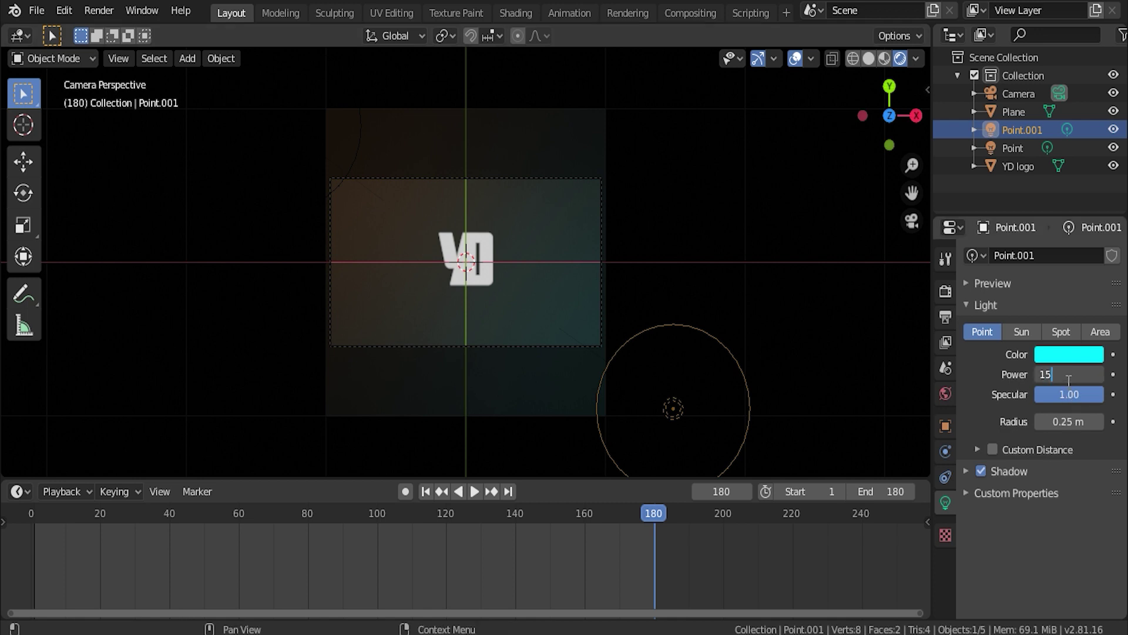
# - Set the orange light's power to 150 W and keyframe its location and power at frame 180
pyautogui.click(1020, 149)
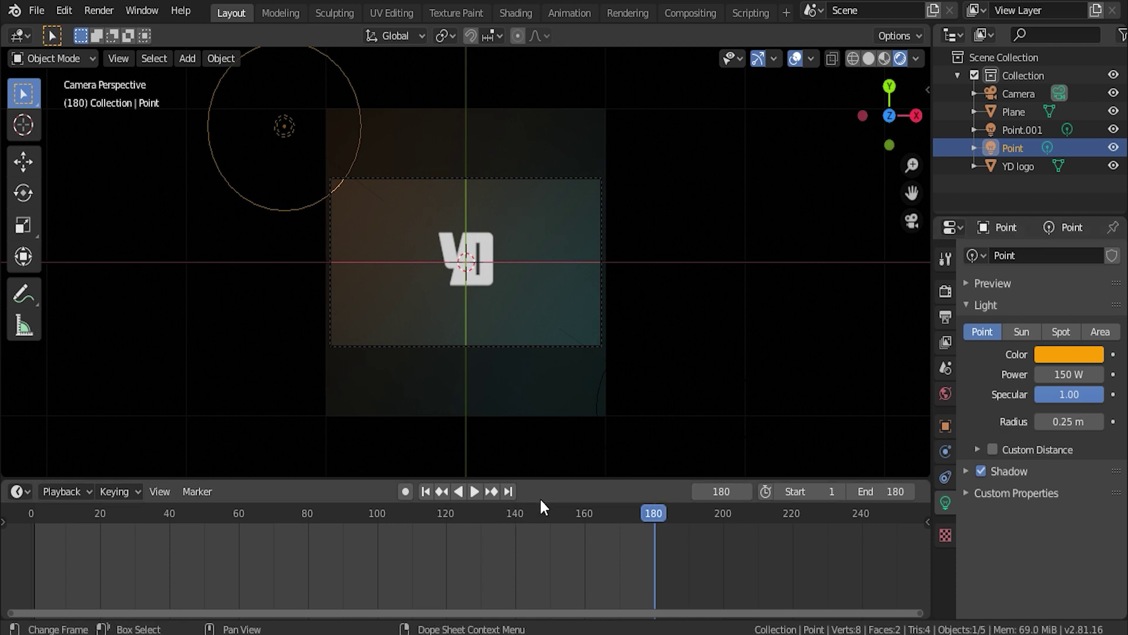
pyautogui.press('i')
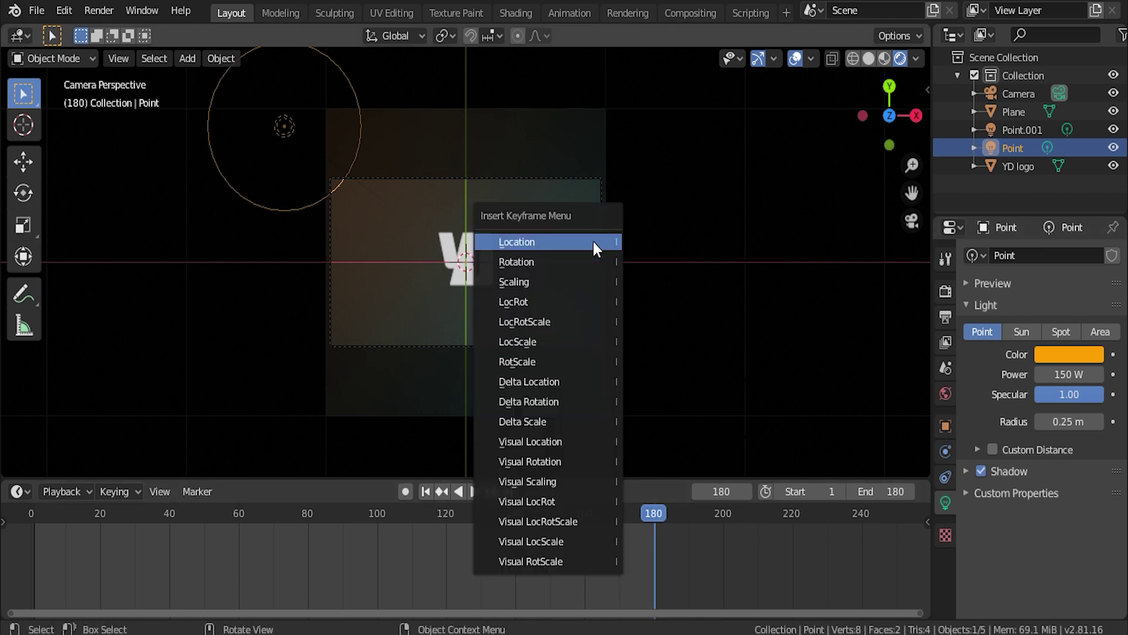
pyautogui.click(537, 239)
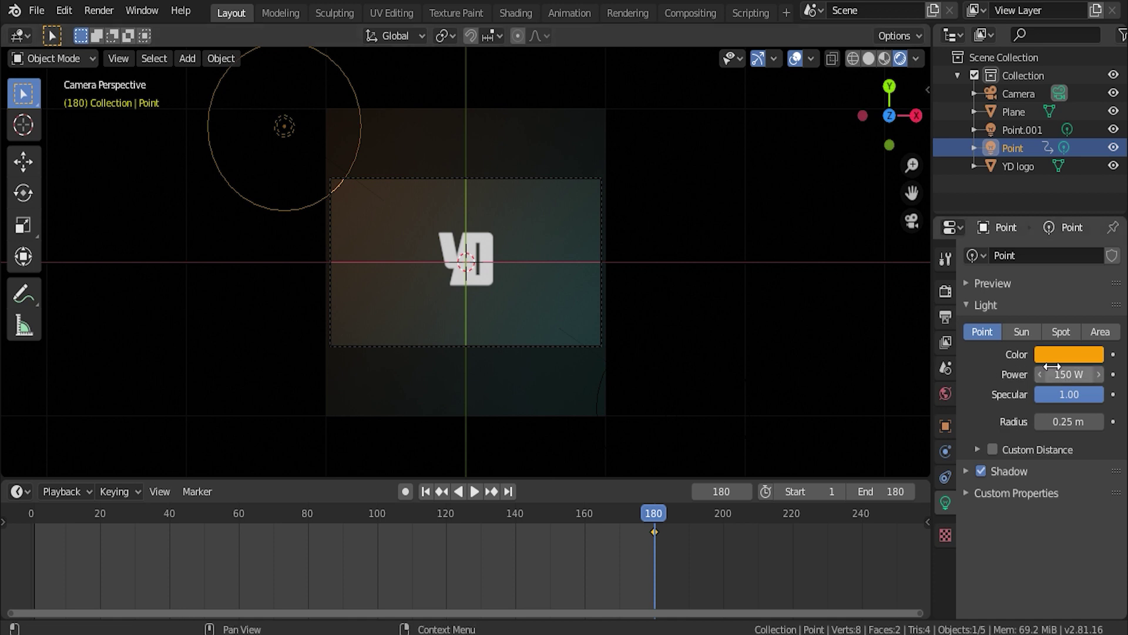
pyautogui.click(1113, 374)
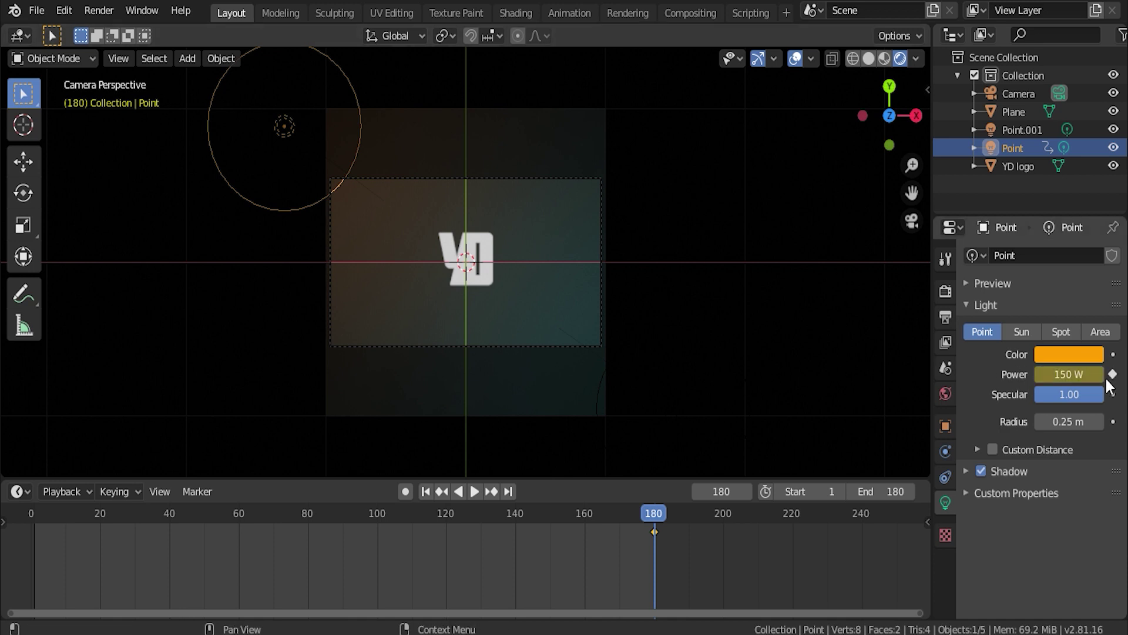
# - Keyframe the cyan light's location and power at frame 180
pyautogui.click(1019, 129)
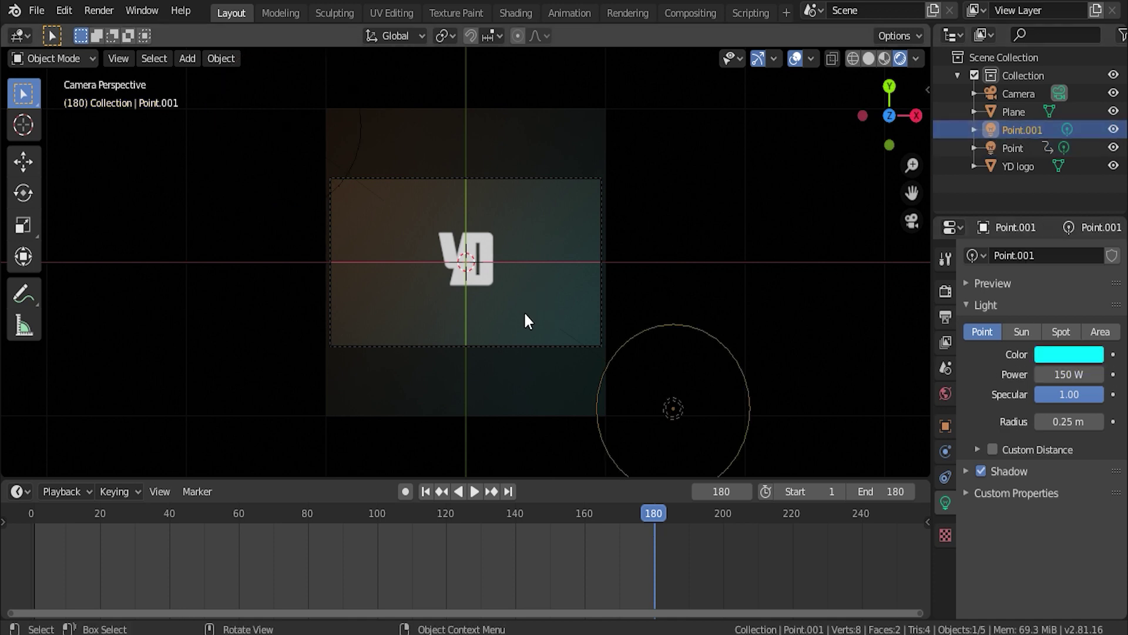
pyautogui.press('i')
pyautogui.click(549, 294)
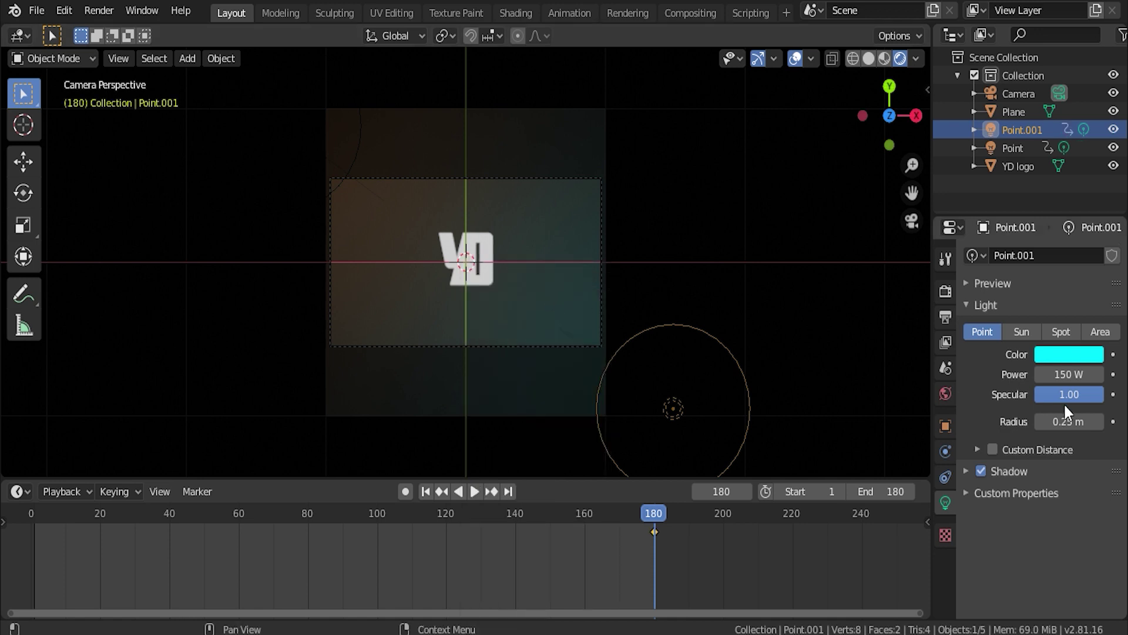
pyautogui.click(1113, 375)
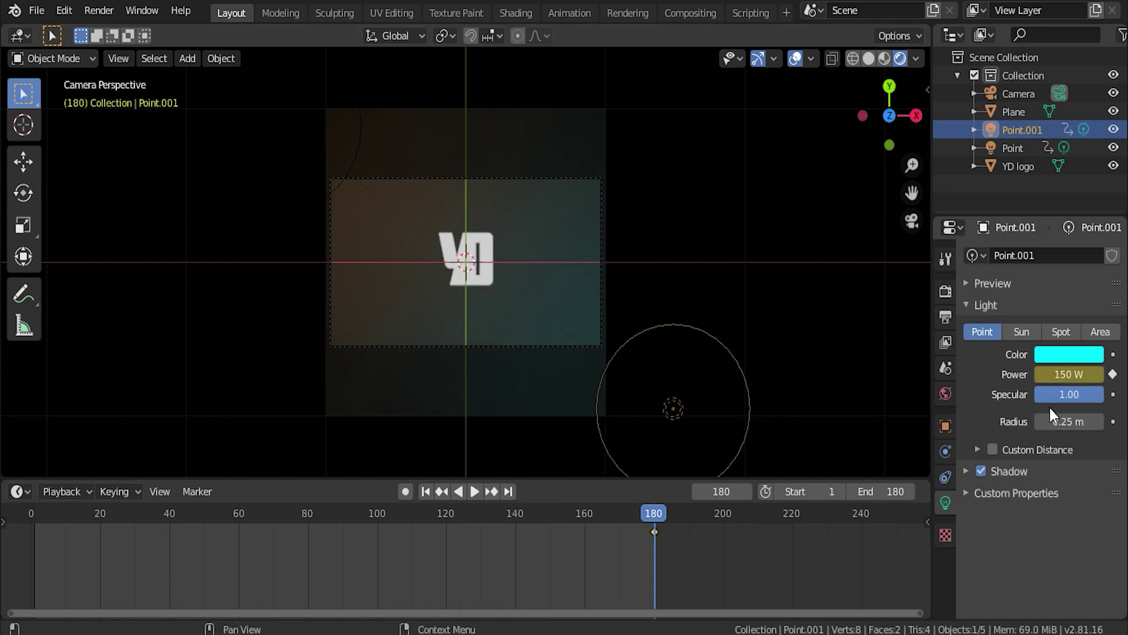
# - At frame 1, move the cyan light outside the lower-left corner of the camera frame and keyframe its location
pyautogui.click(428, 491)
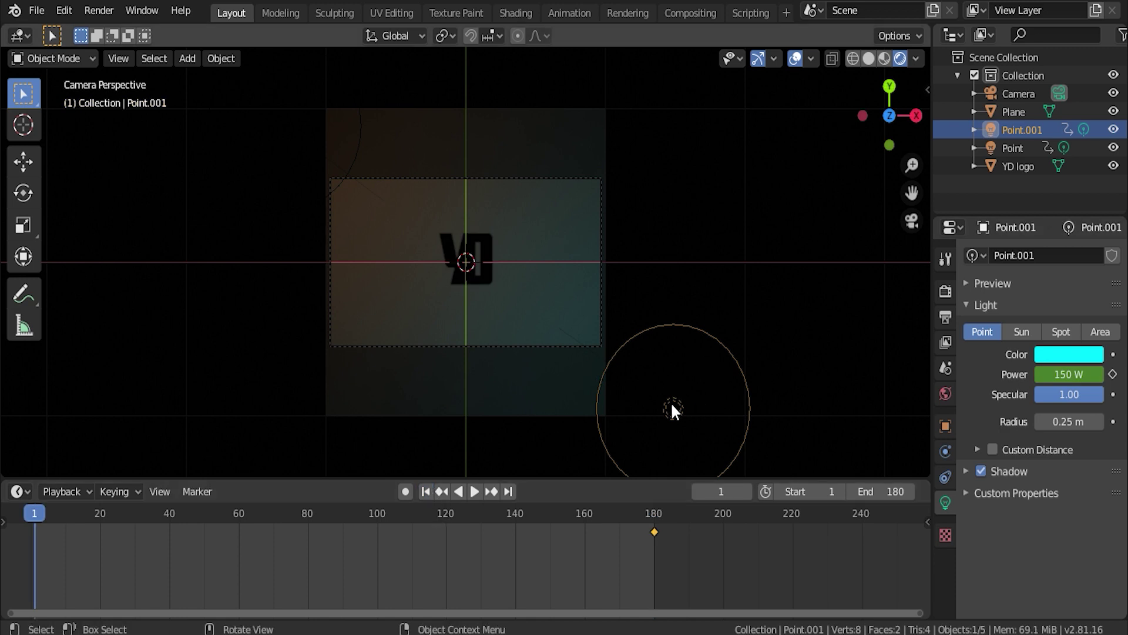
pyautogui.press('g')
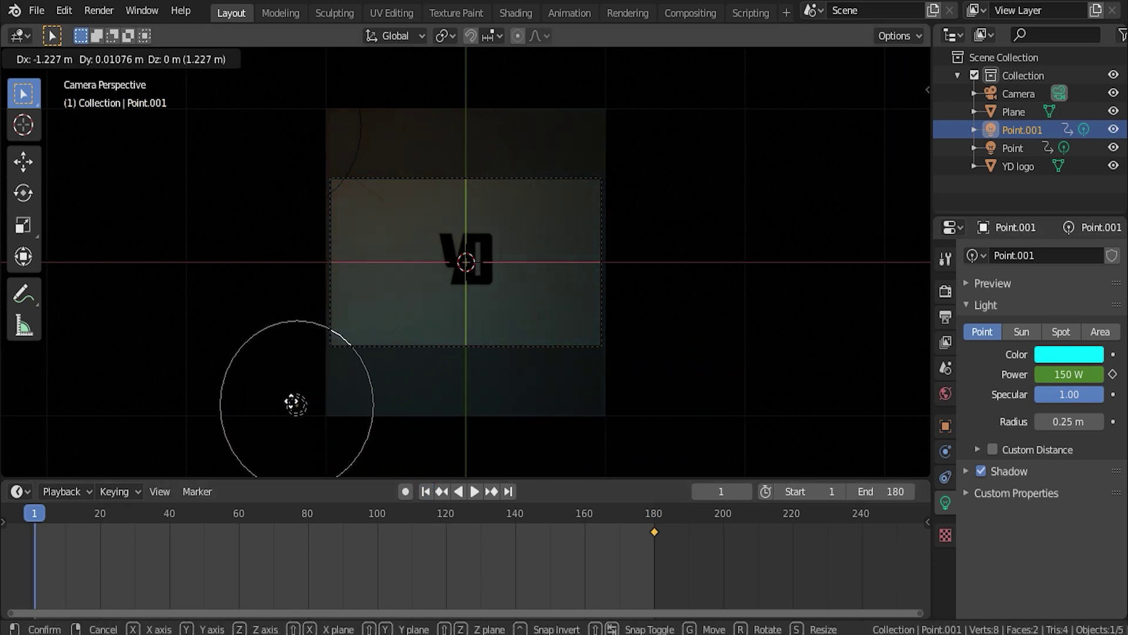
pyautogui.click(251, 403)
pyautogui.press('i')
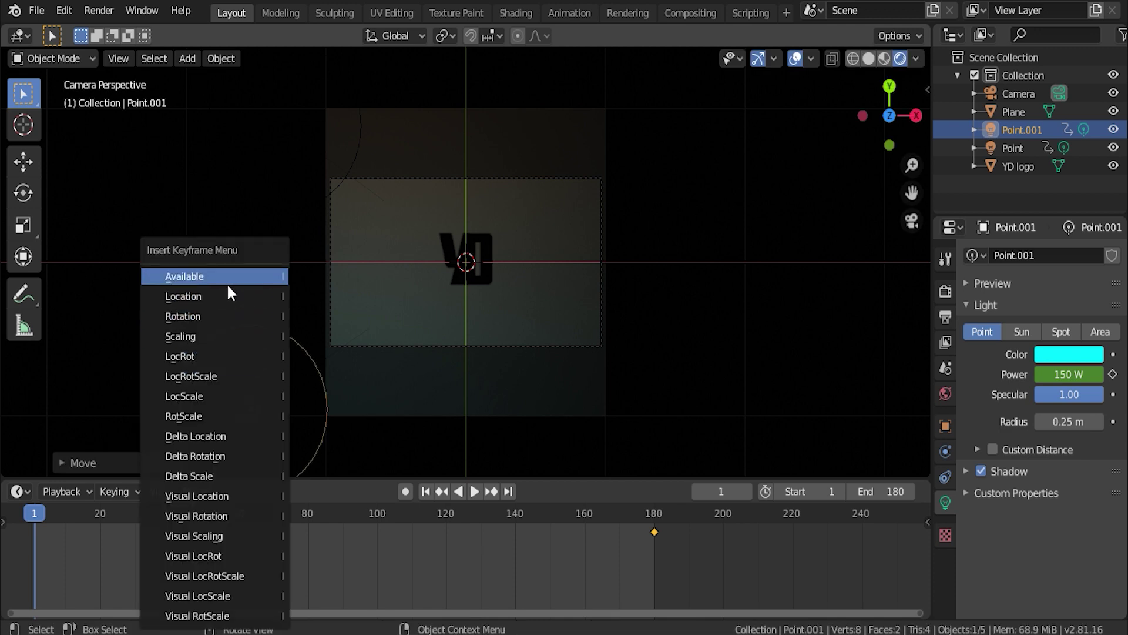
pyautogui.click(222, 301)
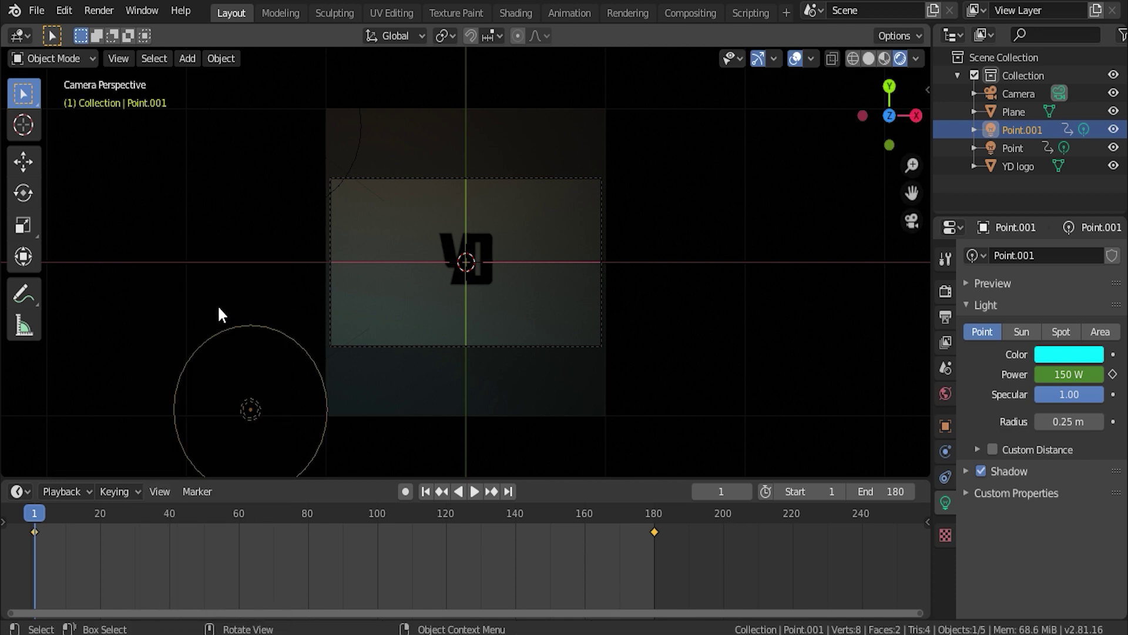
# - Set the cyan light's power to 0 W at frame 1 and keyframe it
pyautogui.click(1074, 377)
pyautogui.write('0')
pyautogui.press('Return')
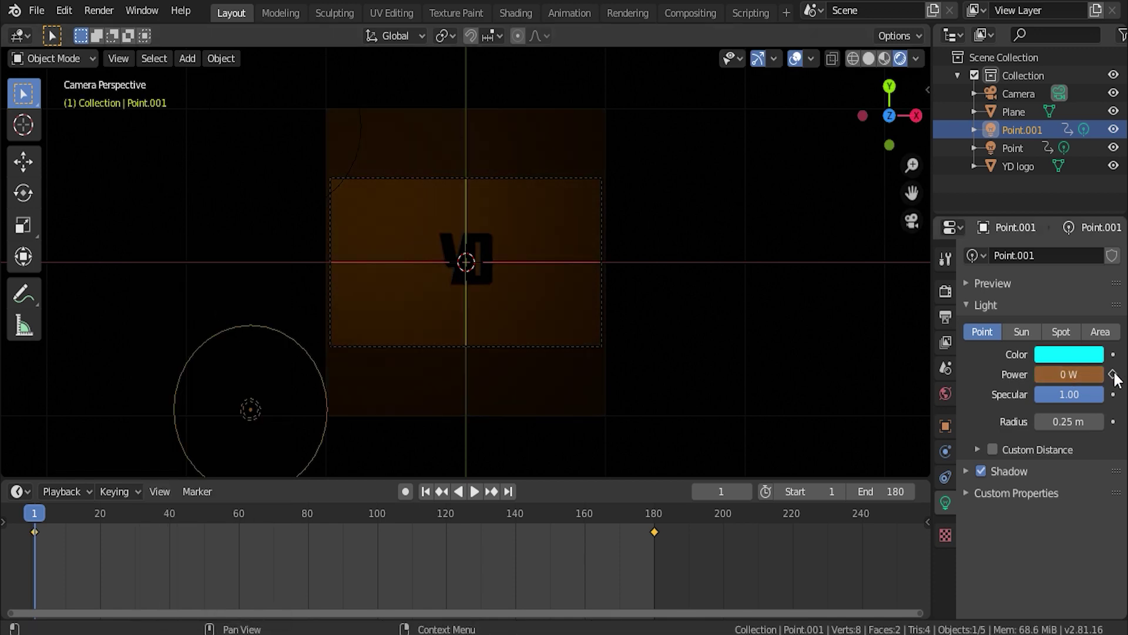
# - At frame 1, move the orange light beyond the camera frame's upper-right corner and keyframe that location and a power of 0 W
pyautogui.click(286, 129)
pyautogui.press('g')
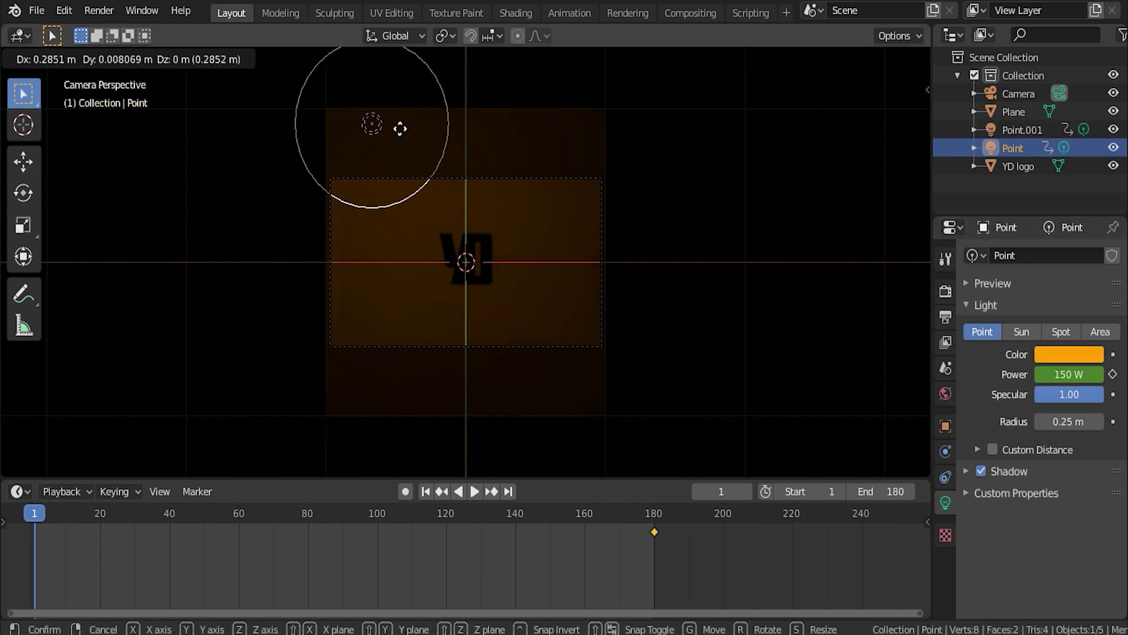
pyautogui.click(692, 118)
pyautogui.press('i')
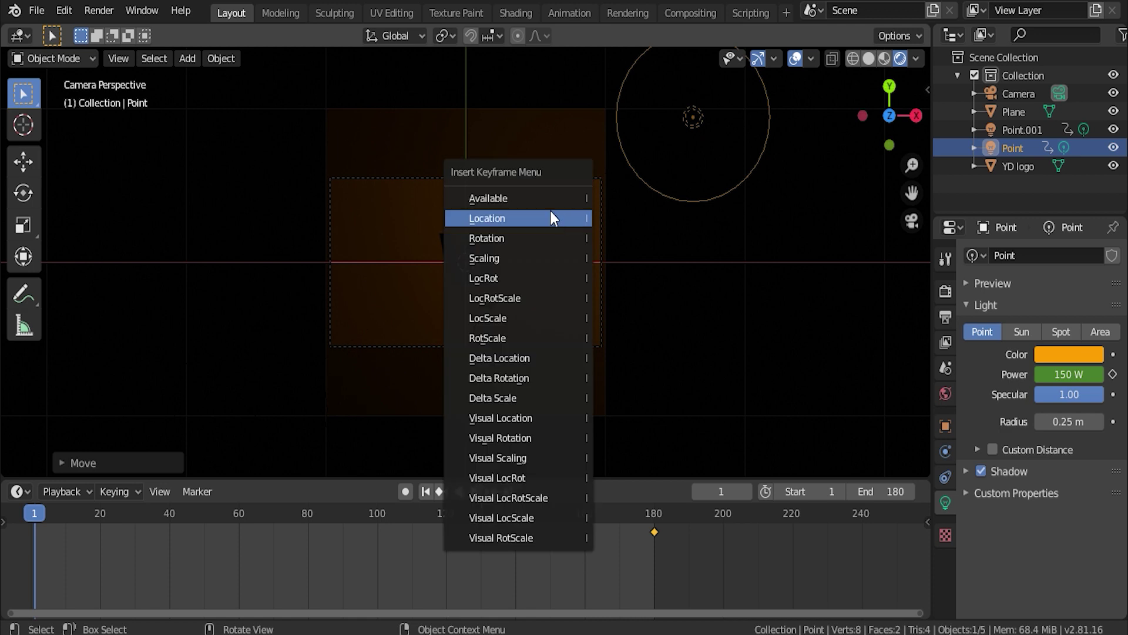
pyautogui.click(550, 213)
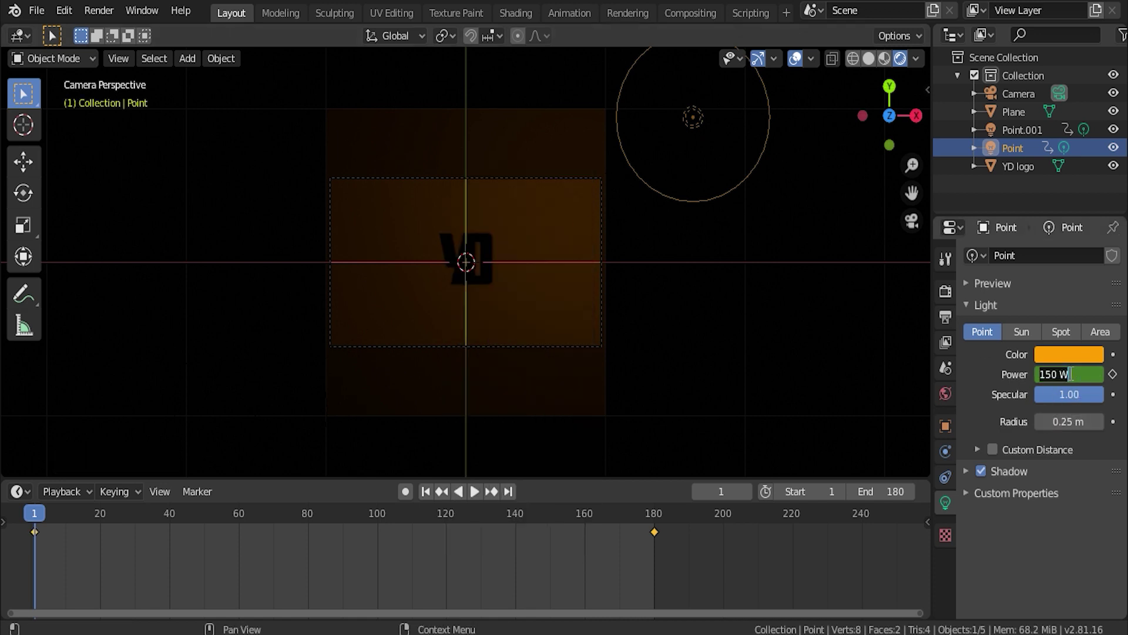
pyautogui.press('Return')
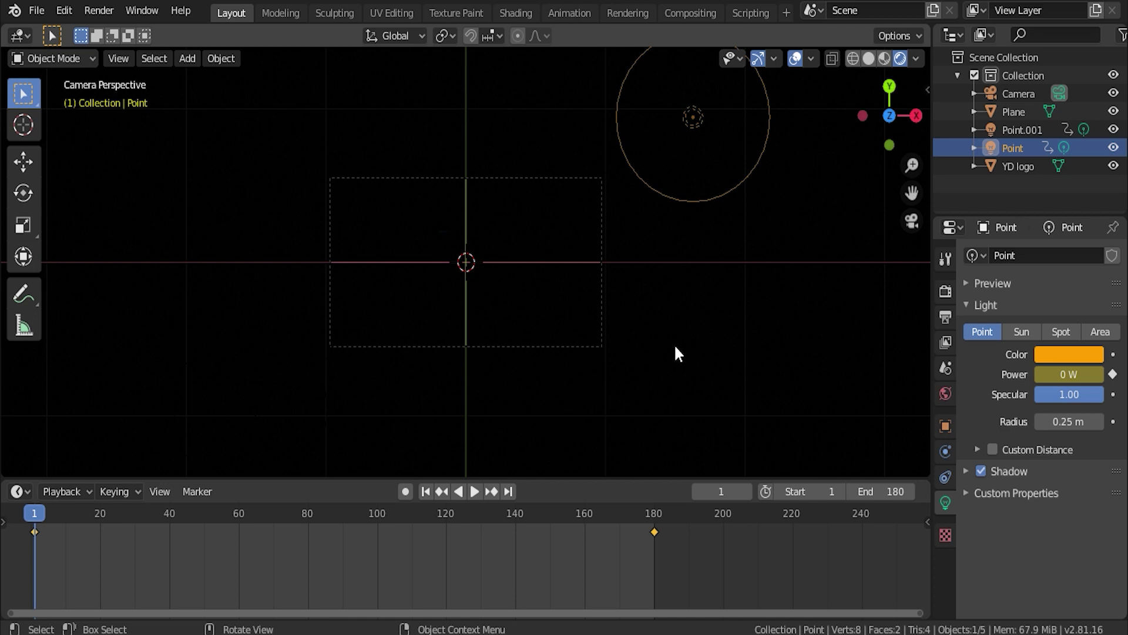
# - Play back the animation to check how the lights move and brighten behind the logo
pyautogui.press('space')
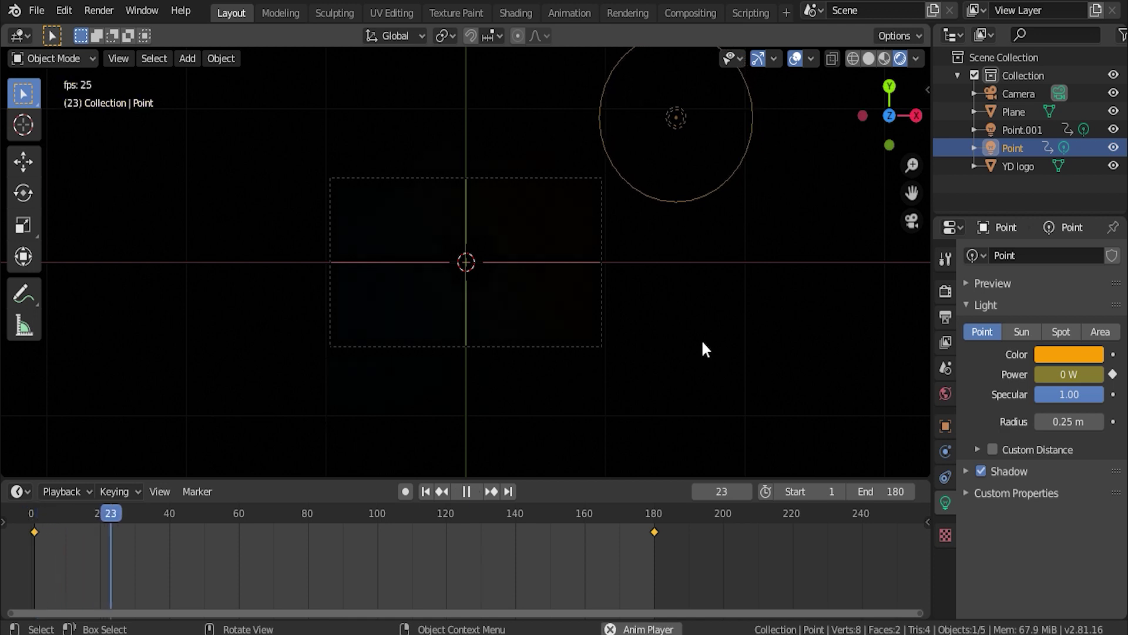
pyautogui.scroll(2, 506, 316)
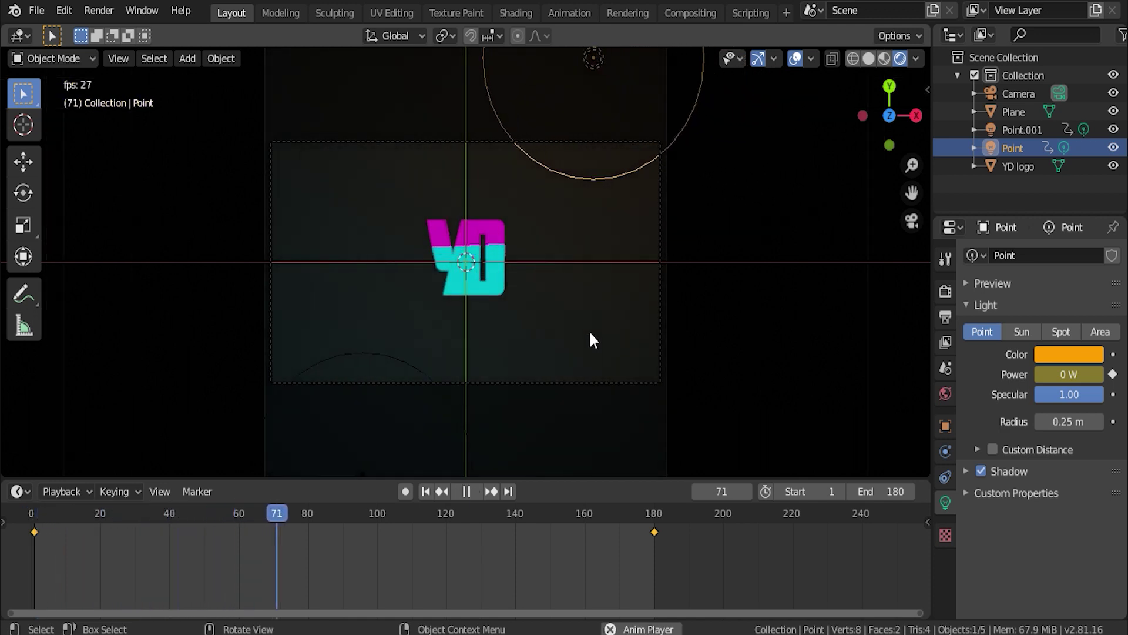
pyautogui.scroll(1, 590, 332)
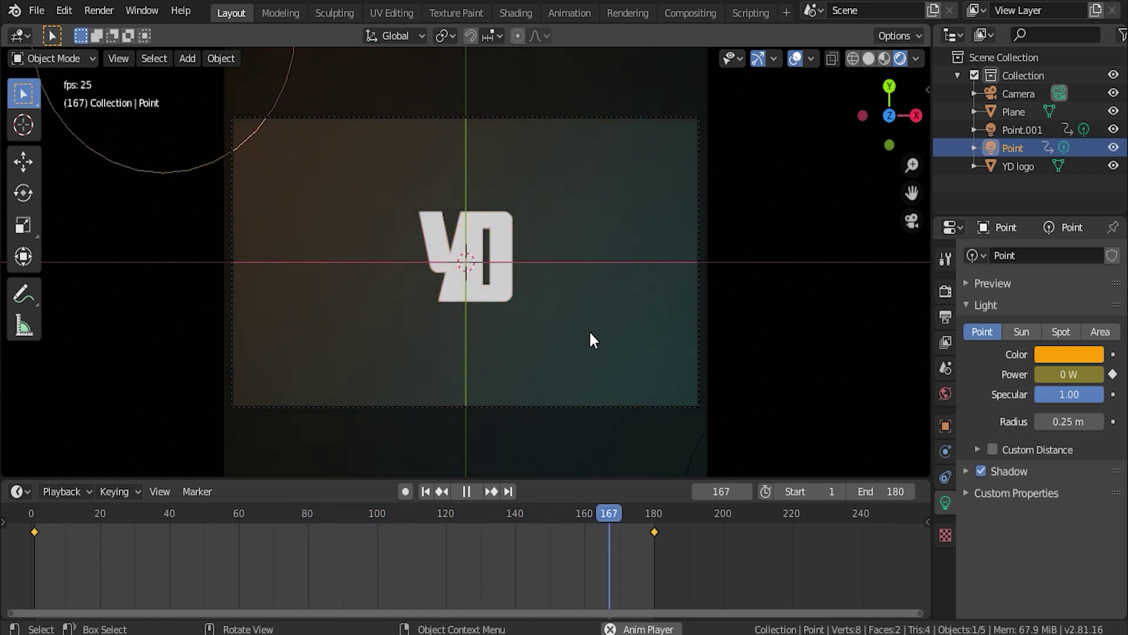
pyautogui.press('space')
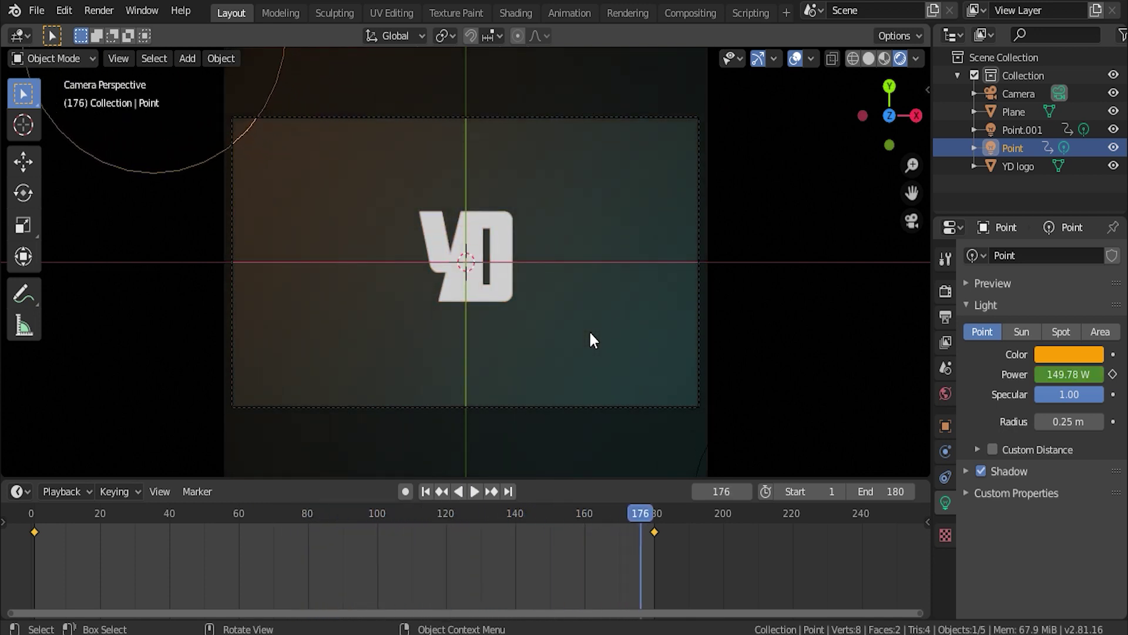
# - Change the interpolation mode of both point lights' keyframes at frame 180
pyautogui.keyDown('ctrl'); pyautogui.click(1024, 126); pyautogui.keyUp('ctrl')
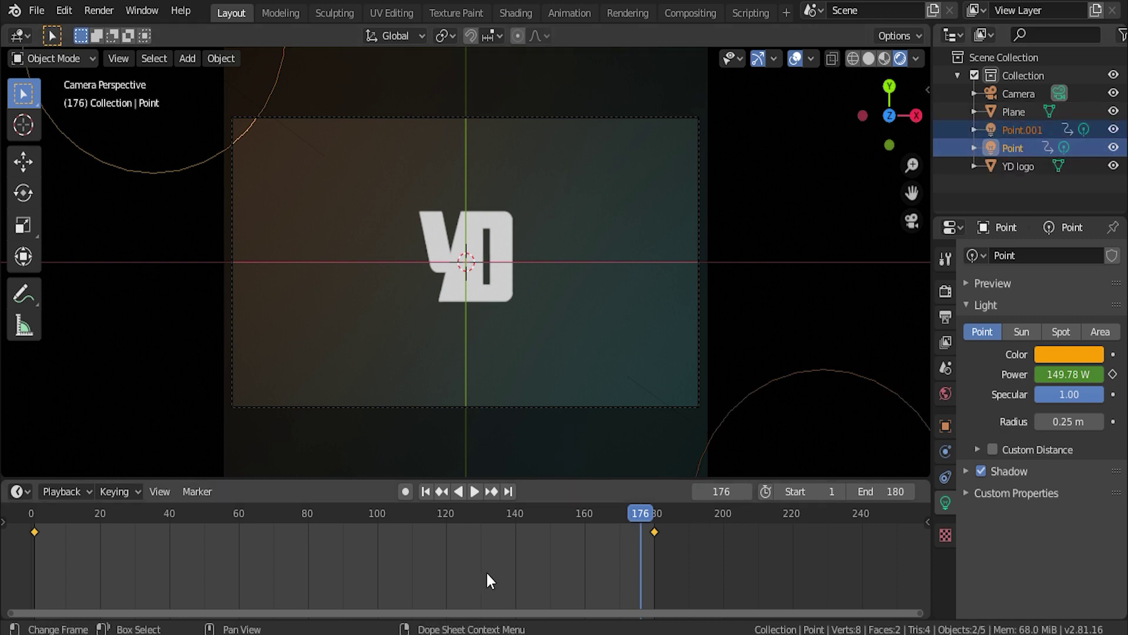
pyautogui.moveTo(683, 554); pyautogui.dragTo(653, 523)
pyautogui.rightClick(652, 532)
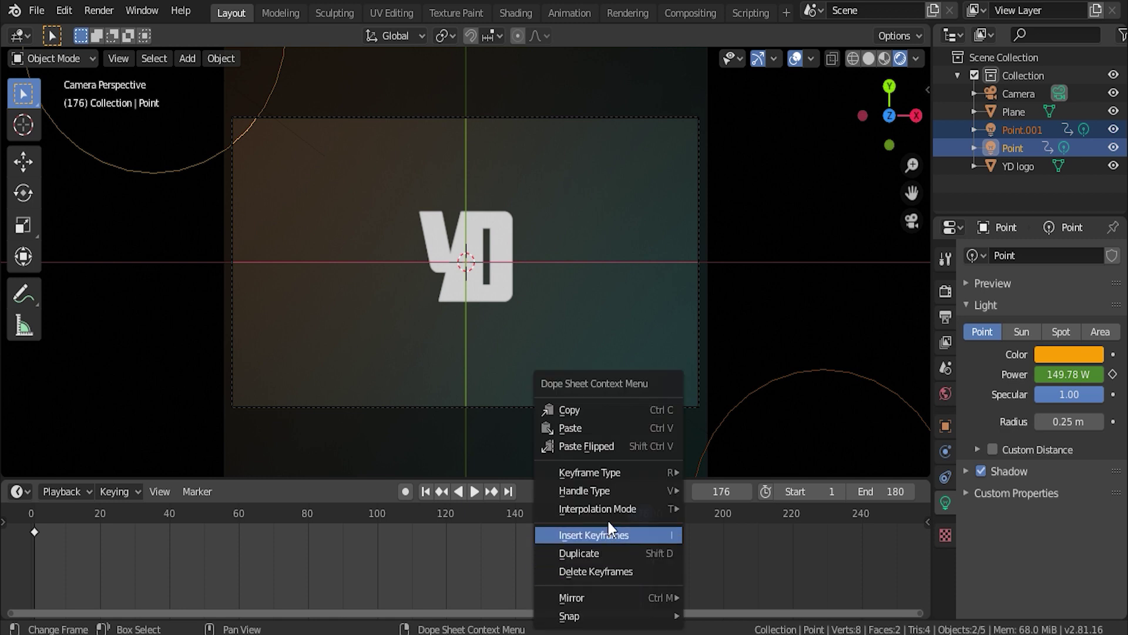
pyautogui.moveTo(612, 513)
pyautogui.click(724, 429)
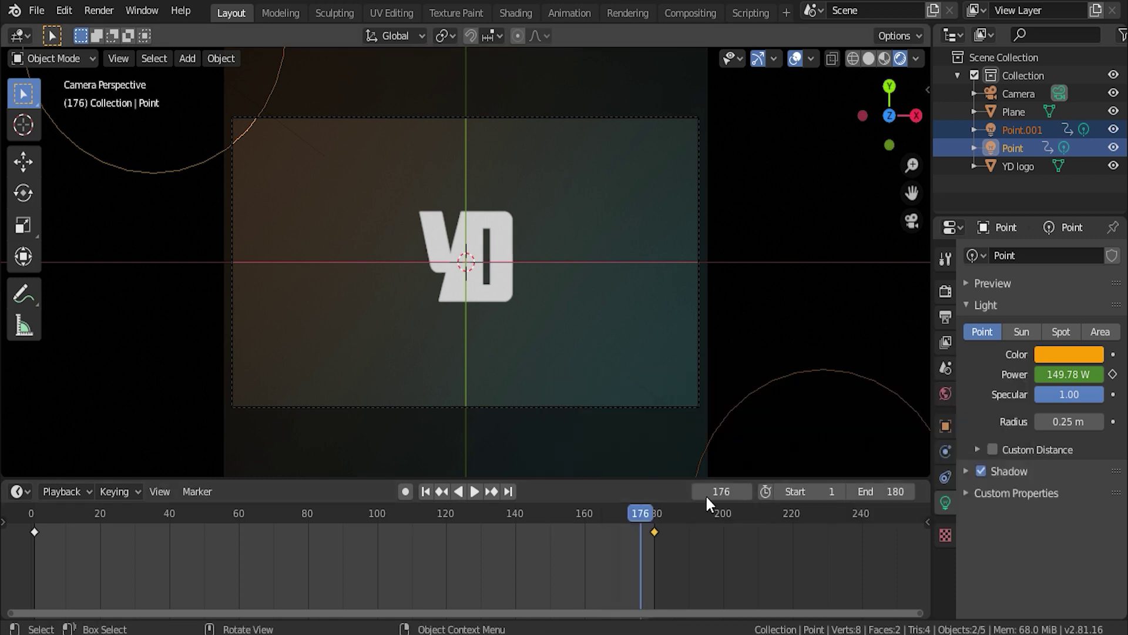
# - Move both lights' starting keyframes to frame 53 and play back the animation to check the delayed fade-in
pyautogui.press('space')
pyautogui.moveTo(126, 477); pyautogui.dragTo(214, 530)
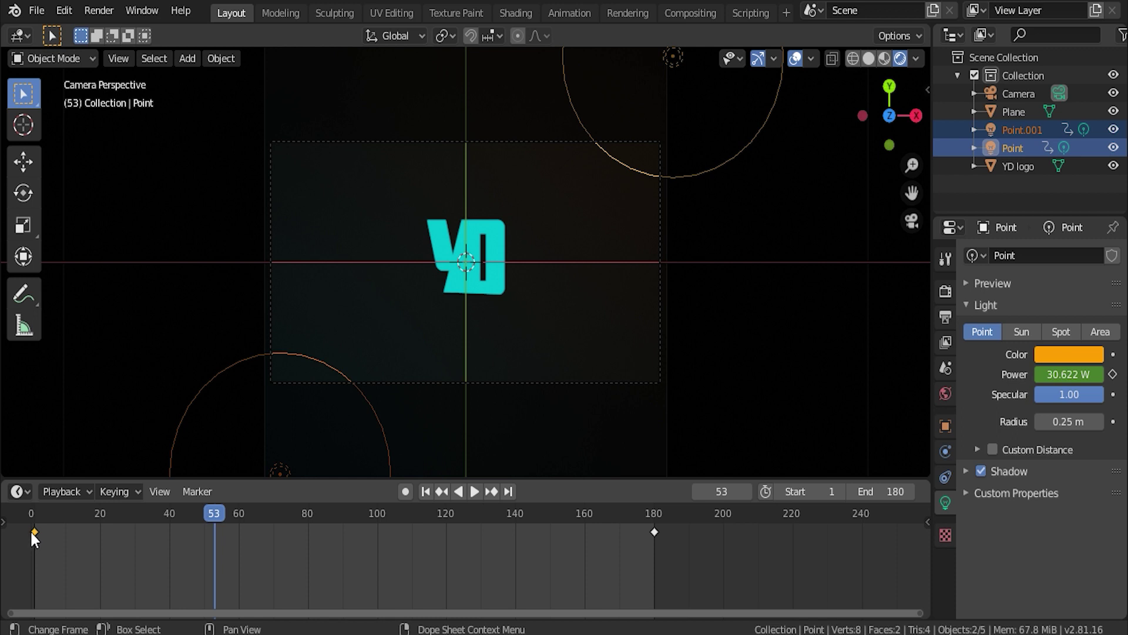
pyautogui.moveTo(33, 532); pyautogui.dragTo(125, 518)
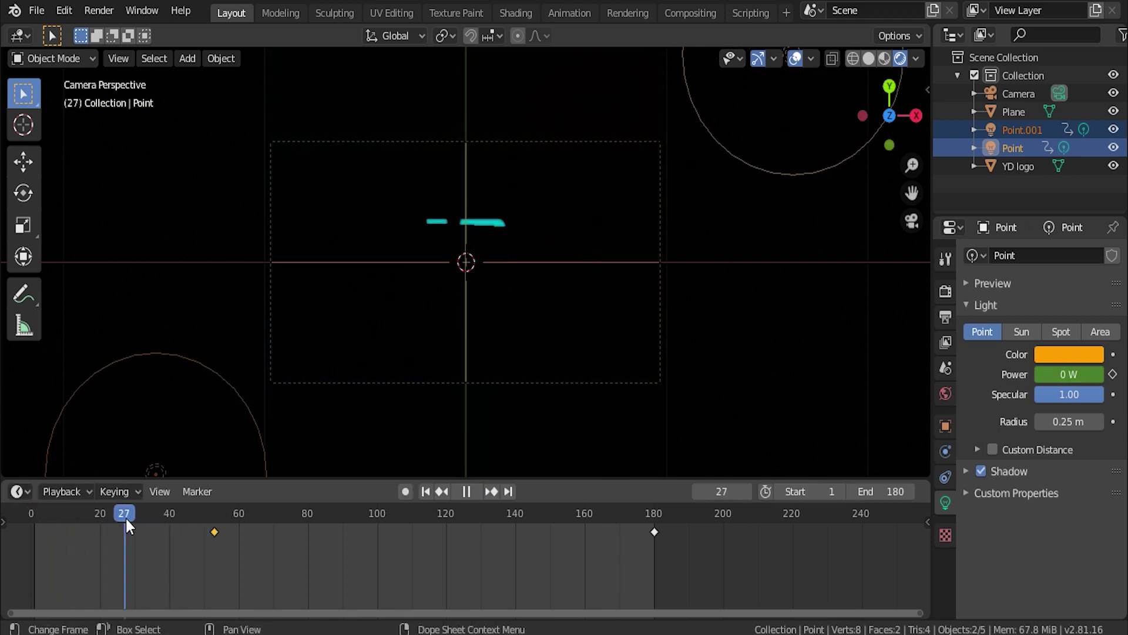
pyautogui.press('space')
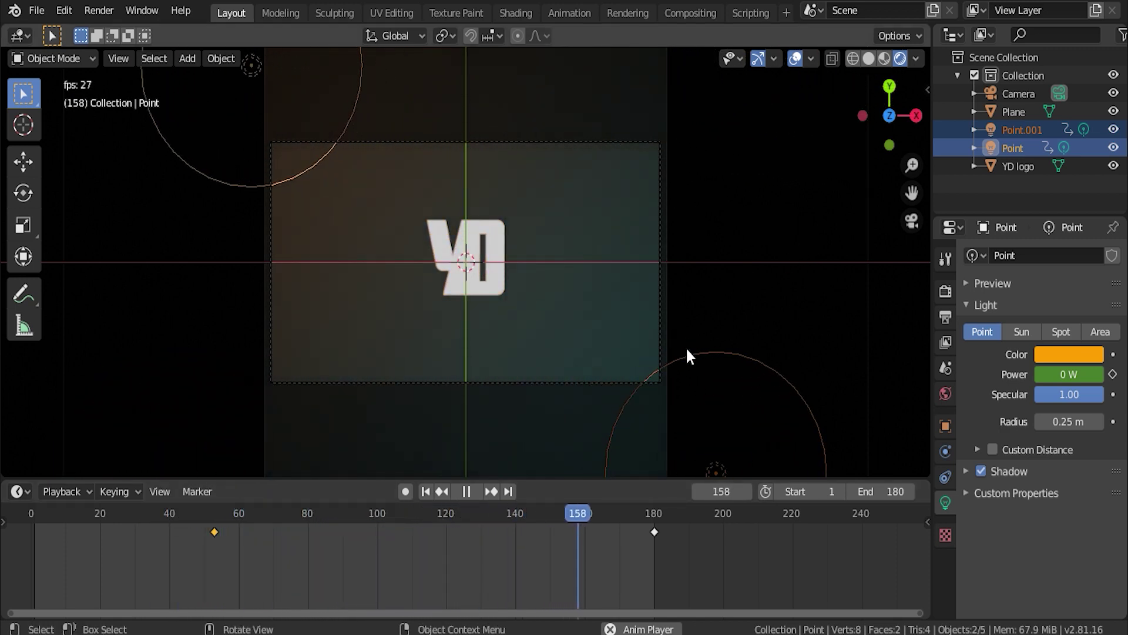
# - Hide the YD logo in the viewport and add a text object to the scene
pyautogui.click(1019, 165)
pyautogui.click(1113, 167)
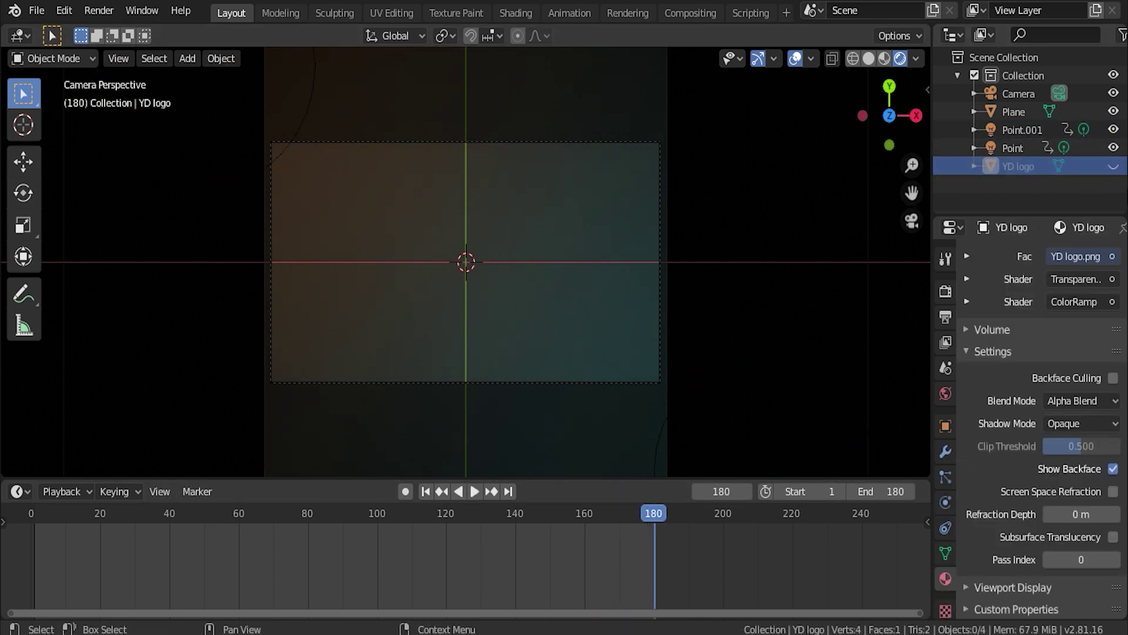
pyautogui.hotkey('shift', 'a')
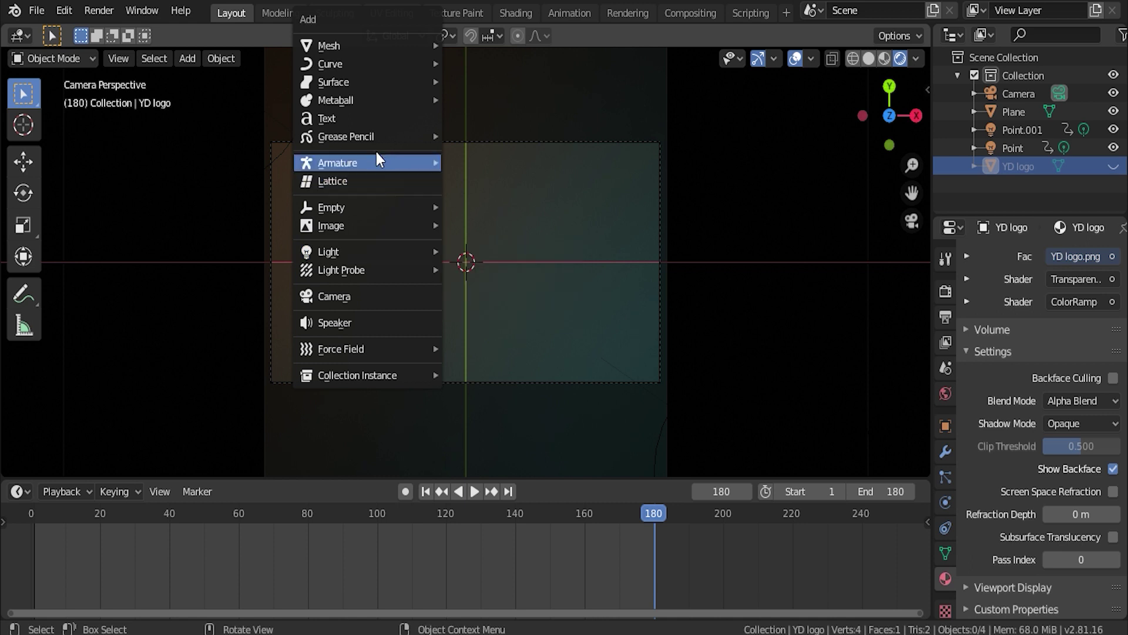
pyautogui.click(349, 122)
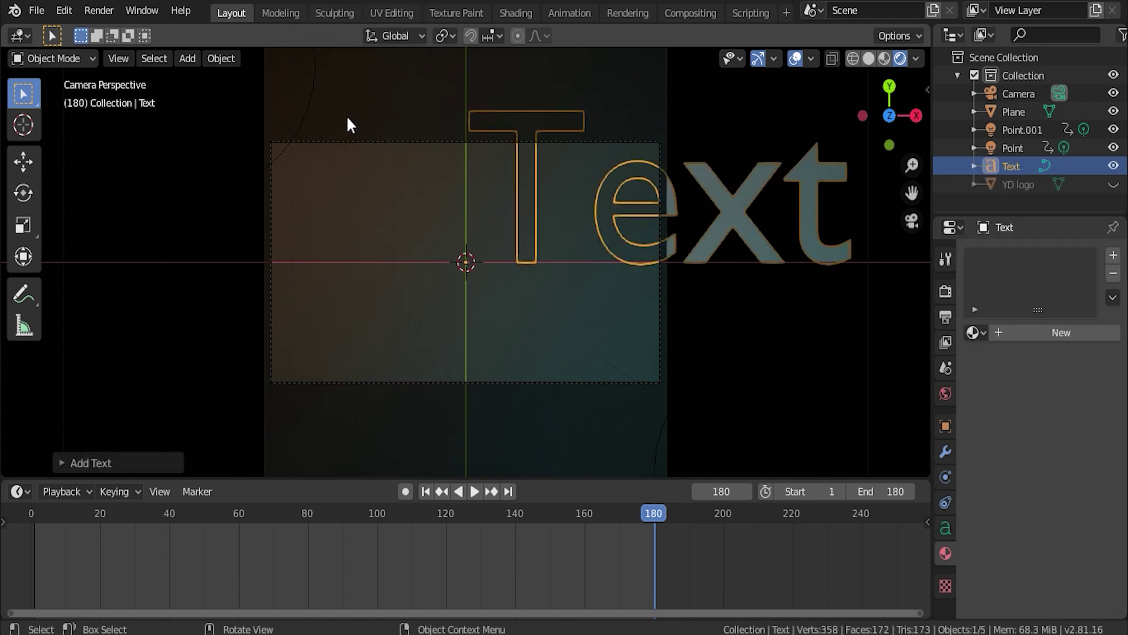
# - Replace the text object's default content with LIQUID and return to Object Mode
pyautogui.press('Tab')
pyautogui.press('BackSpace')
pyautogui.press('BackSpace')
pyautogui.press('BackSpace')
pyautogui.press('BackSpace')
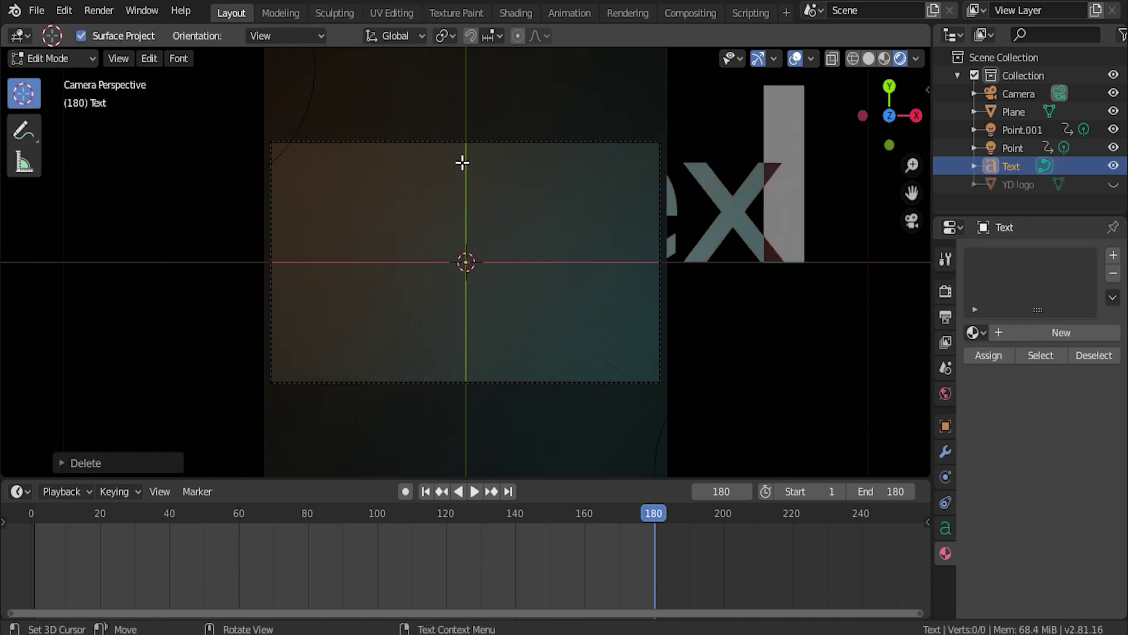
pyautogui.press('BackSpace')
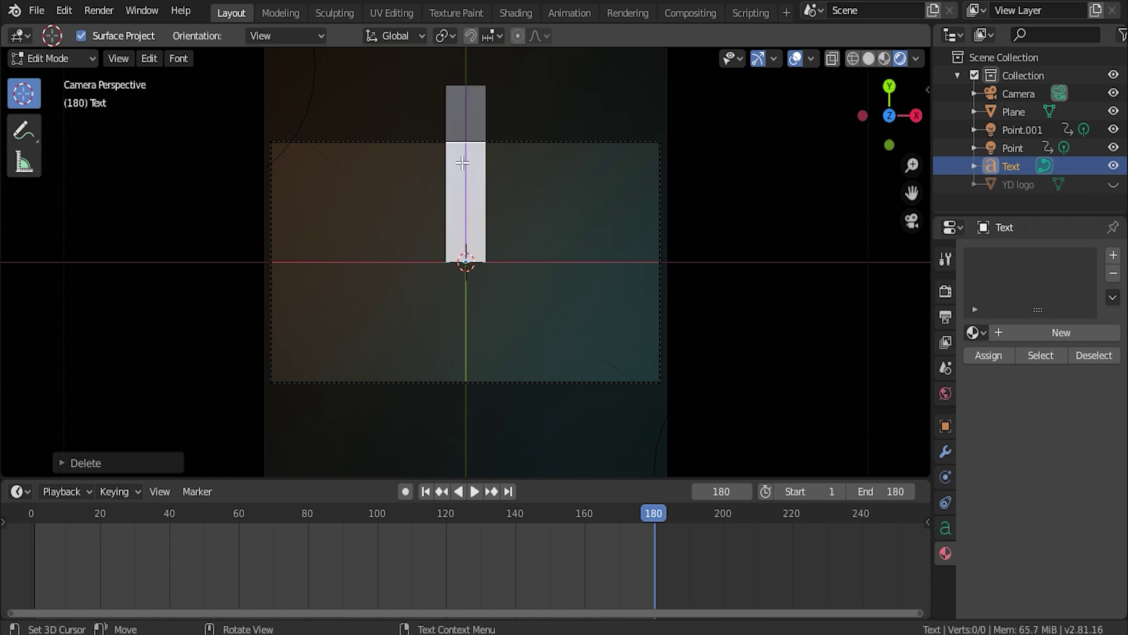
pyautogui.write('AQUA')
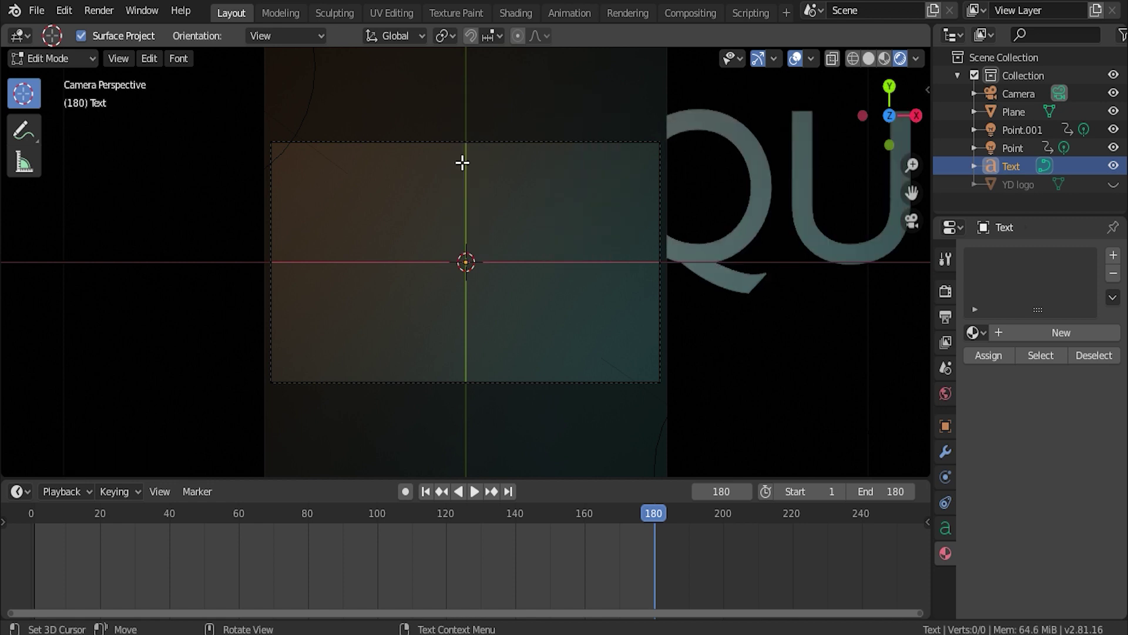
pyautogui.press('Tab')
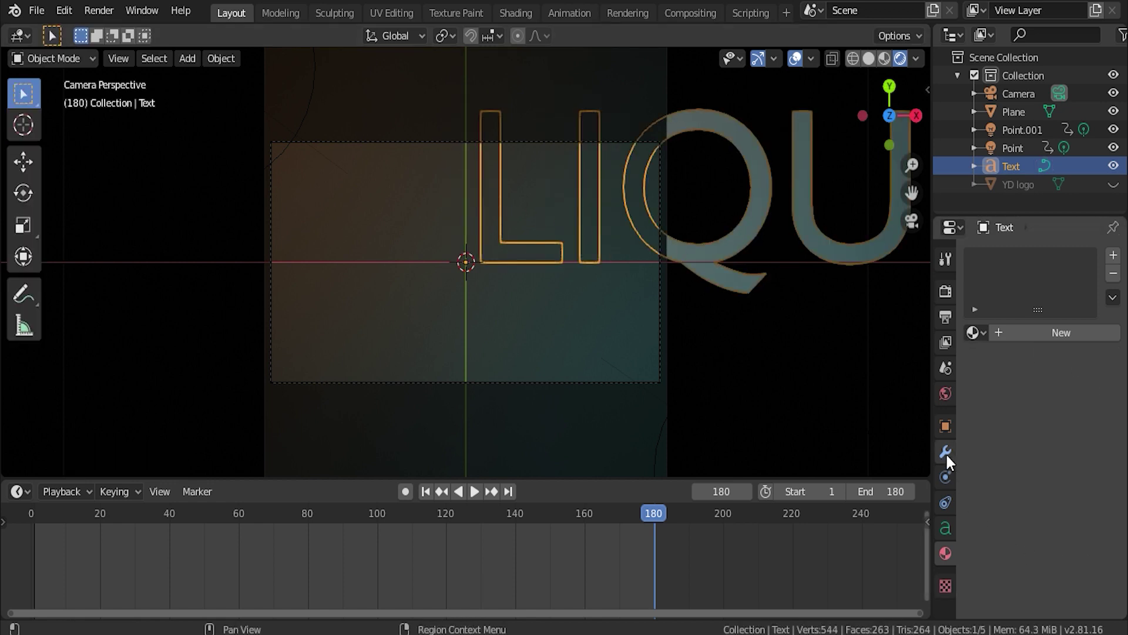
# - Raise the LIQUID text just above the plane by setting its Z location to 0.001 m
pyautogui.click(945, 425)
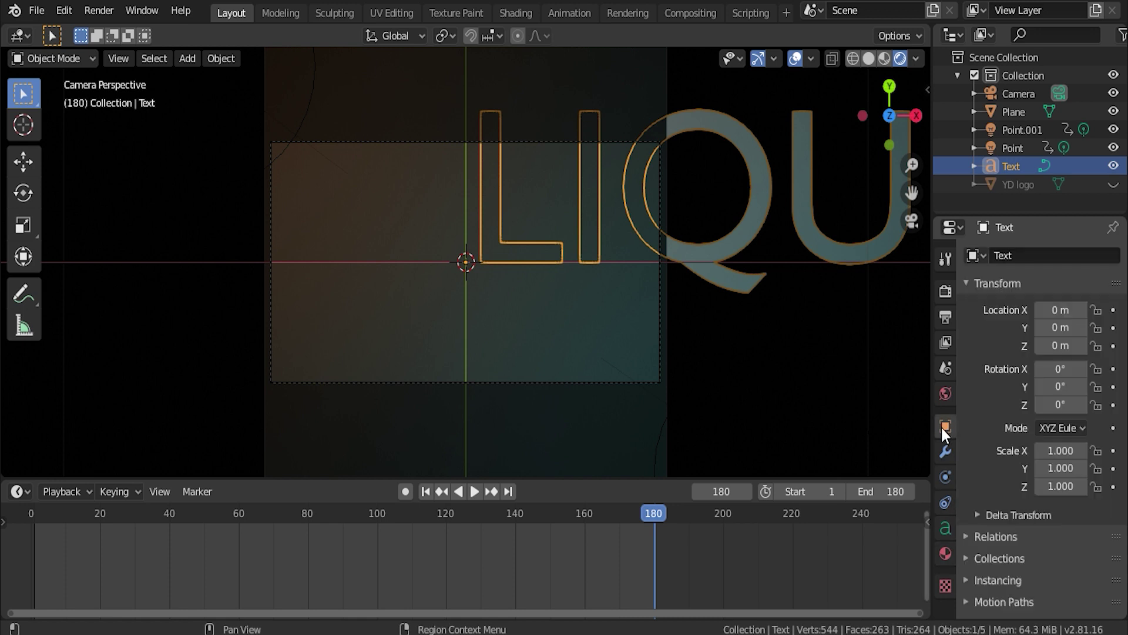
pyautogui.click(1051, 346)
pyautogui.write('.001')
pyautogui.press('Return')
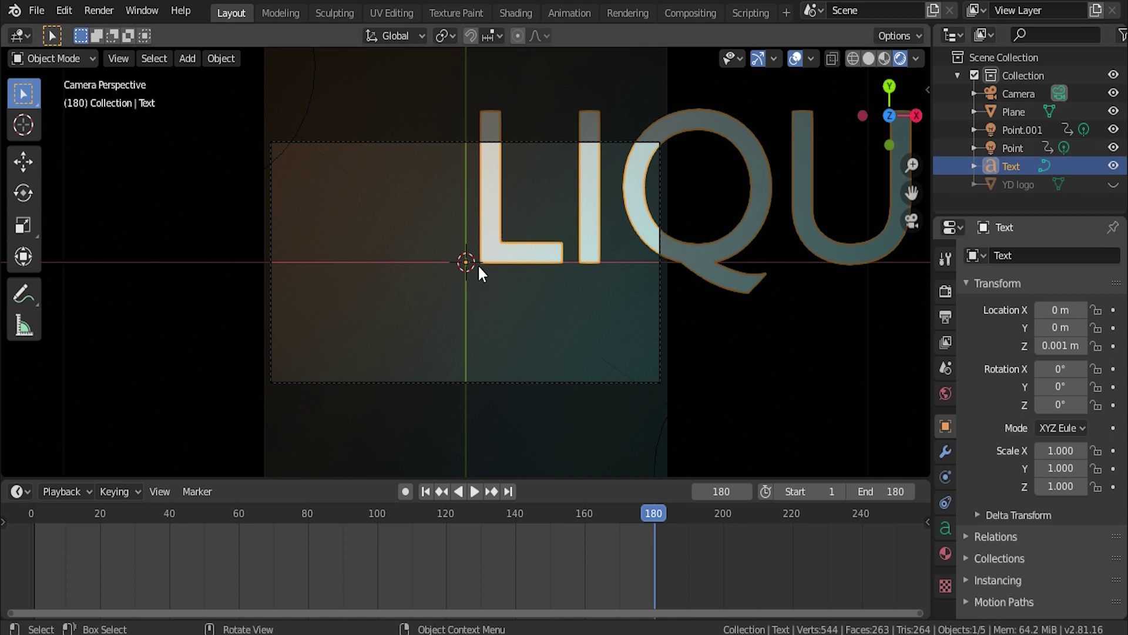
# - Set the text's horizontal and vertical alignment to Center and scale it down to fit inside the camera frame
pyautogui.click(947, 529)
pyautogui.scroll(-2, 993, 447)
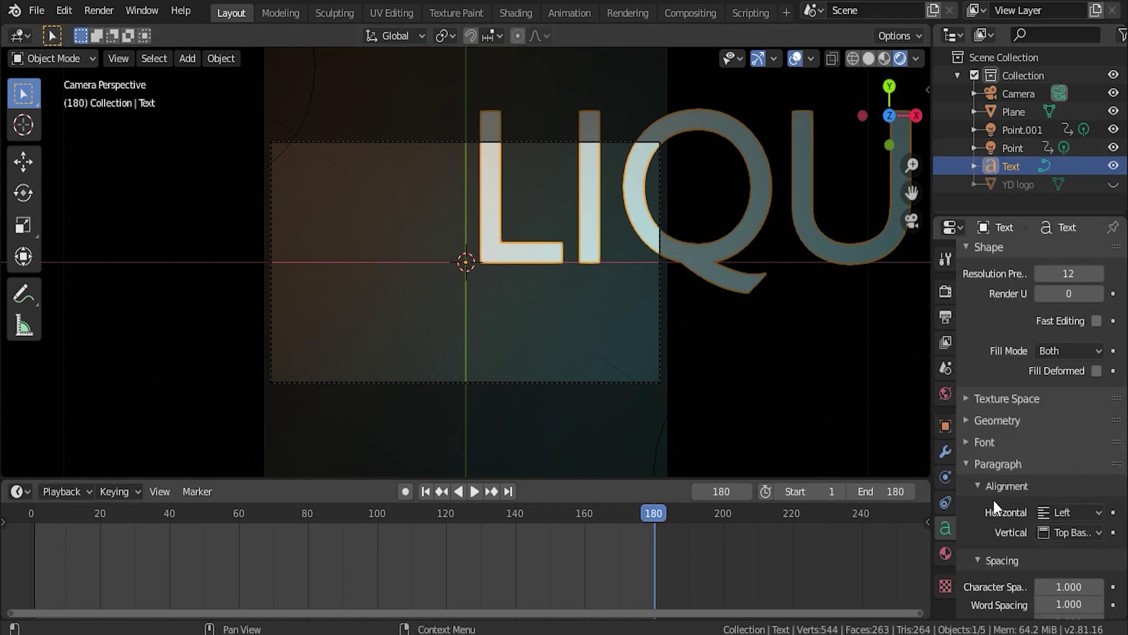
pyautogui.click(1066, 511)
pyautogui.click(1028, 468)
pyautogui.click(1067, 531)
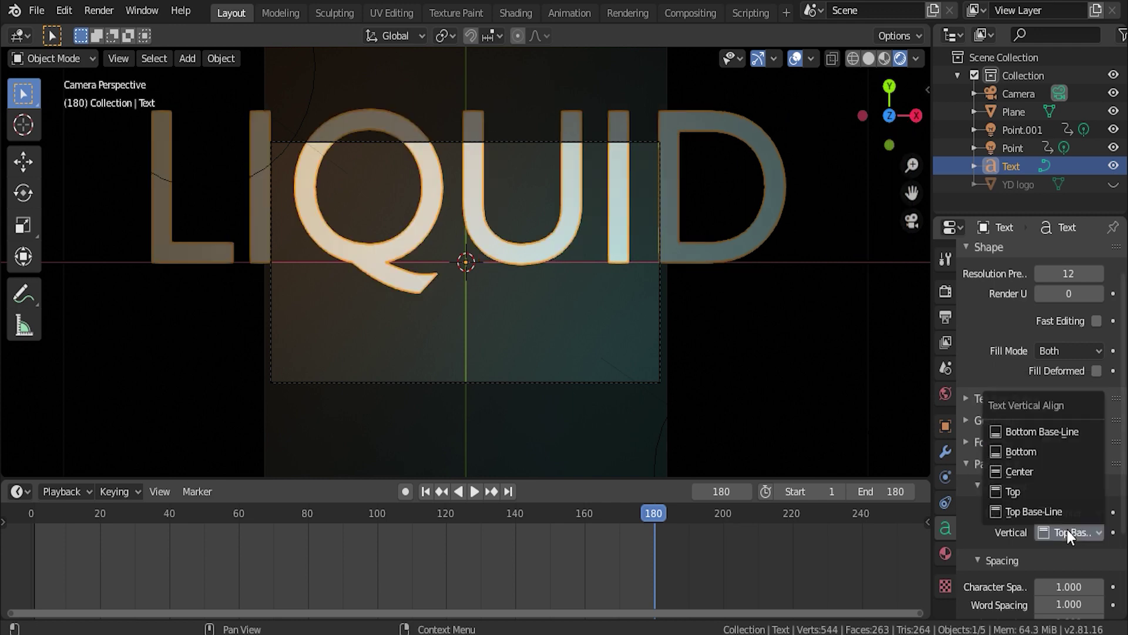
pyautogui.click(1038, 470)
pyautogui.press('s')
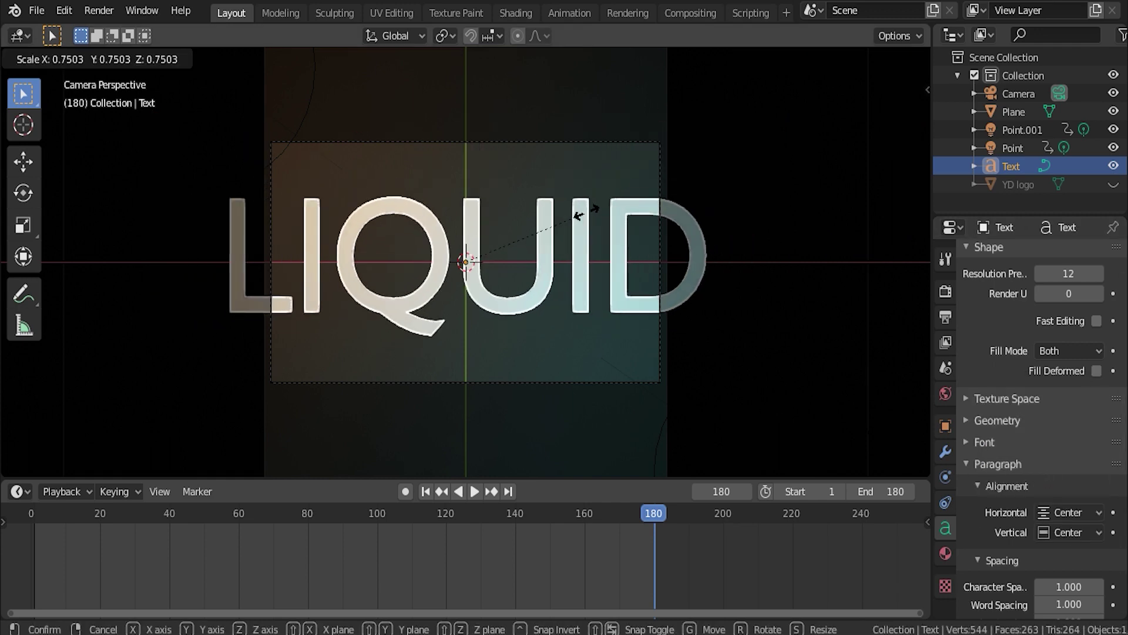
pyautogui.click(521, 219)
# - Browse the font files offered for the text's regular typeface without choosing one
pyautogui.scroll(2, 966, 475)
pyautogui.click(967, 476)
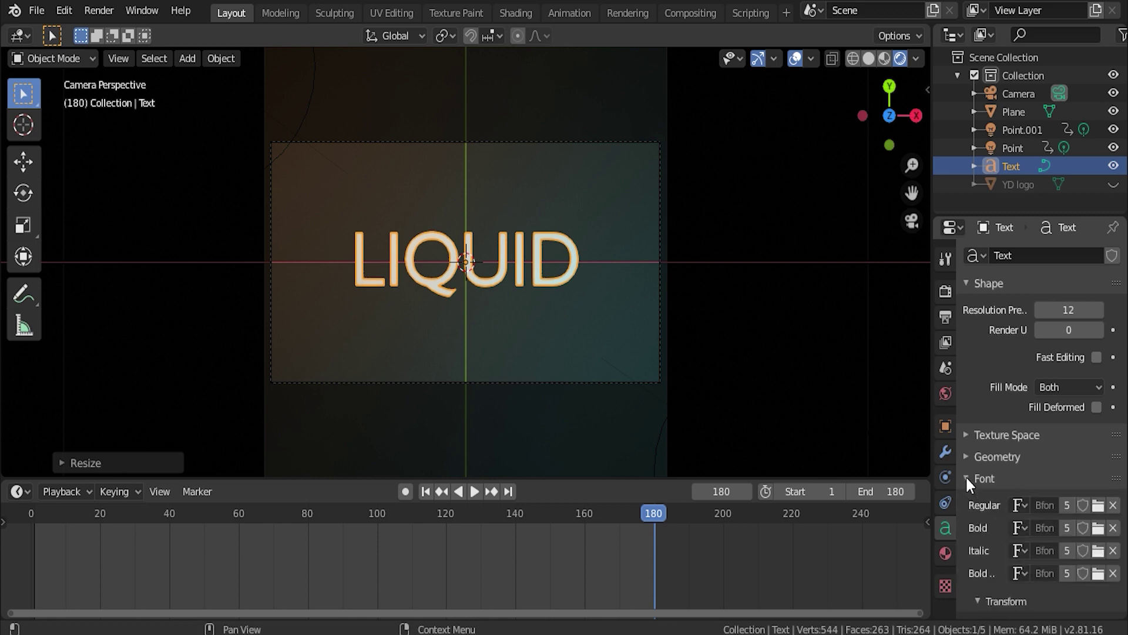
pyautogui.click(1098, 507)
pyautogui.scroll(-4, 473, 230)
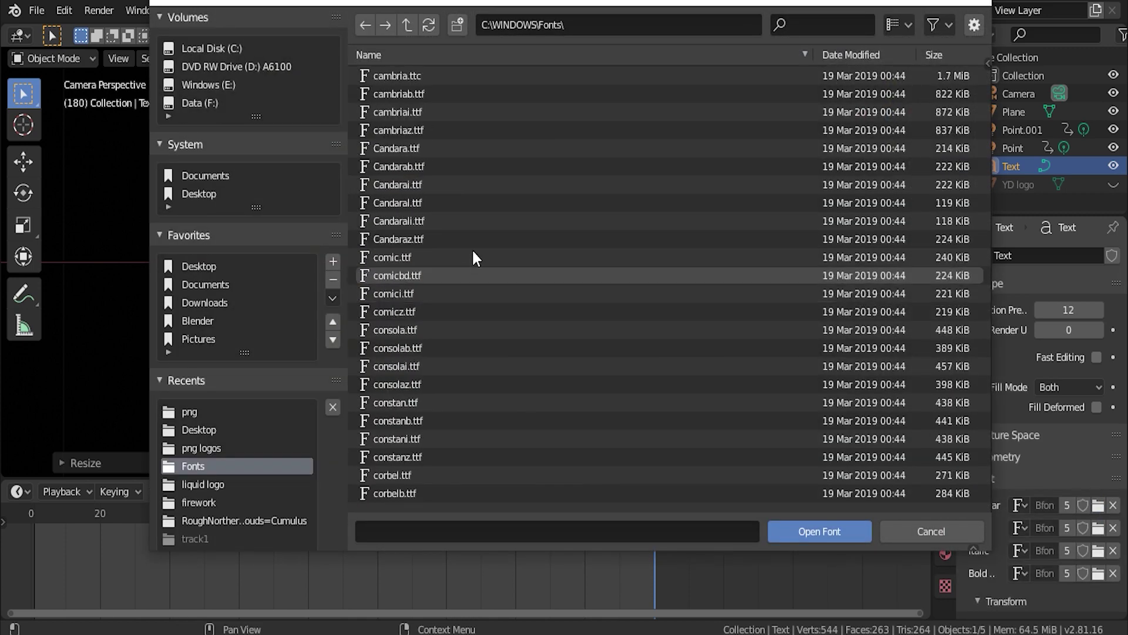
pyautogui.click(930, 532)
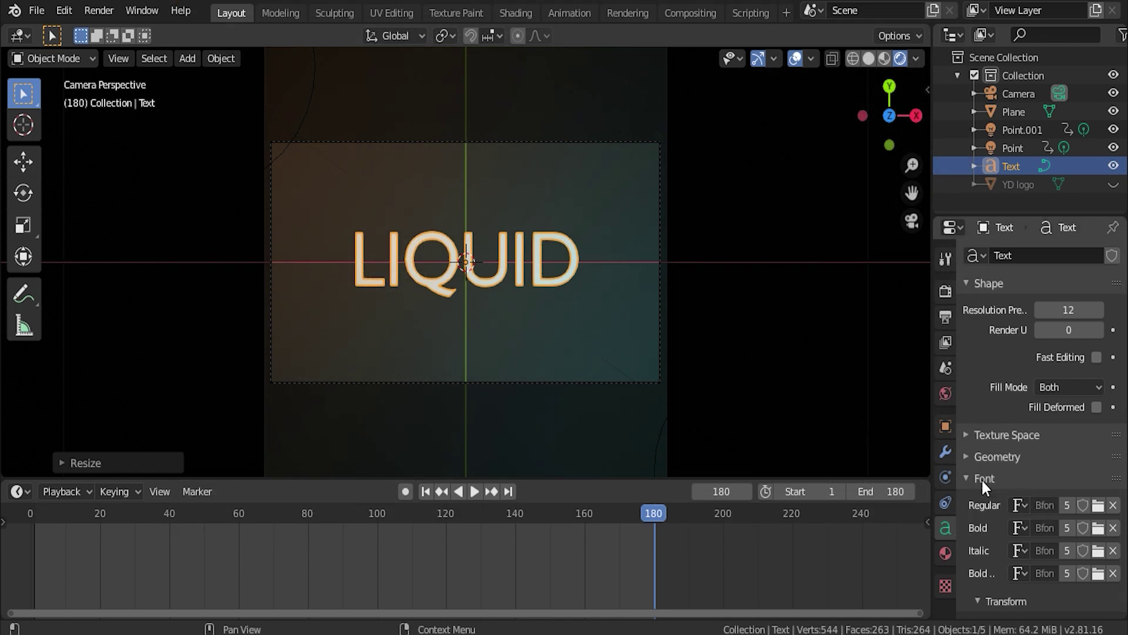
pyautogui.click(969, 479)
pyautogui.click(968, 479)
# - In the YD logo material, connect the ColorRamp colour directly to the Material Output's Surface
pyautogui.click(1015, 184)
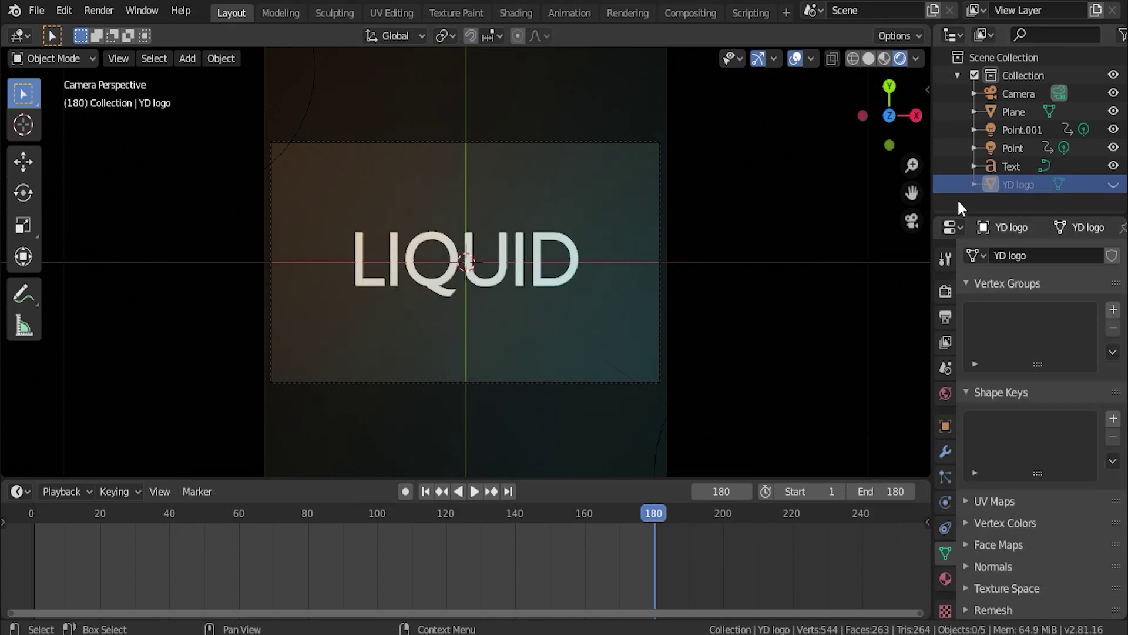
pyautogui.click(509, 13)
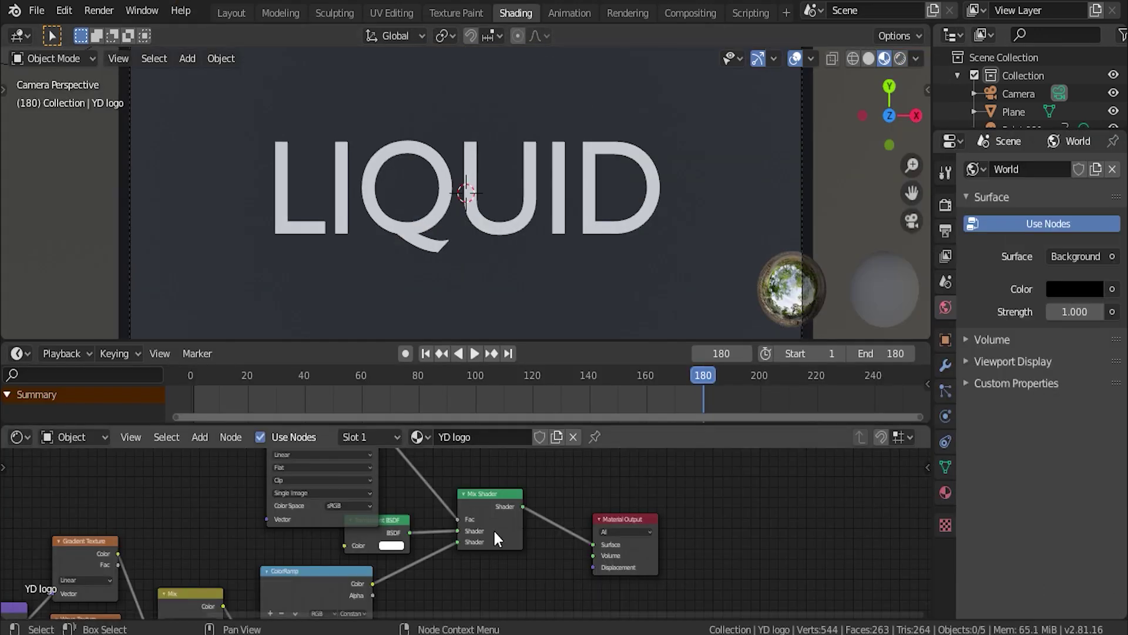
pyautogui.scroll(3, 470, 565)
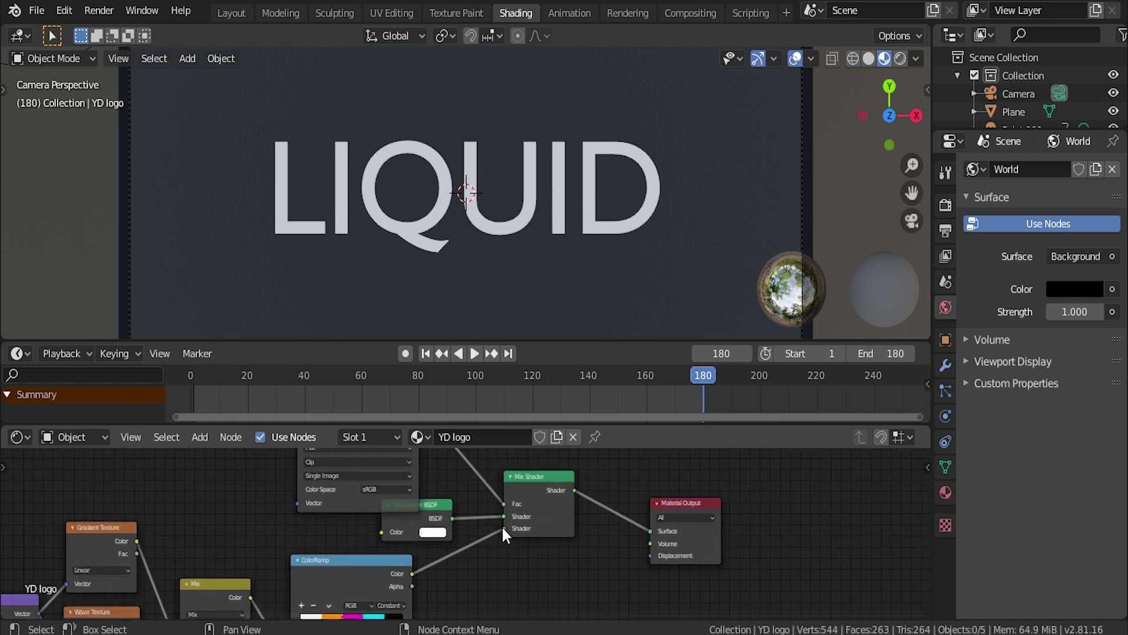
pyautogui.moveTo(412, 573); pyautogui.dragTo(651, 554)
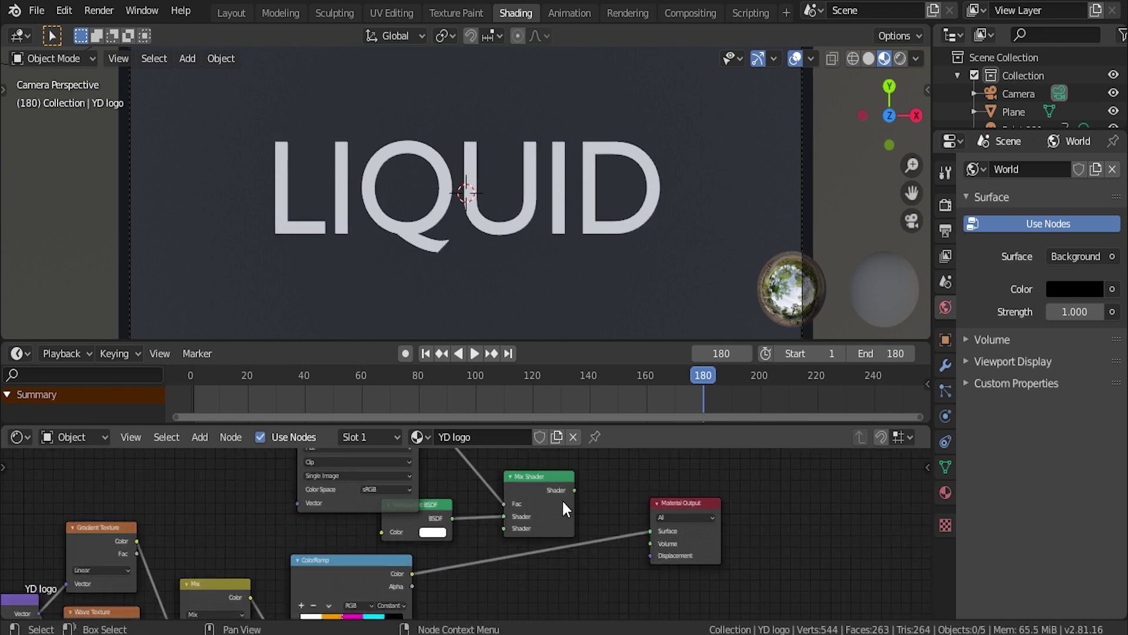
# - Move the image texture, Transparent BSDF and Mix Shader nodes away from the colour-band nodes
pyautogui.scroll(-3, 552, 505)
pyautogui.moveTo(538, 512); pyautogui.dragTo(387, 415)
pyautogui.scroll(-2, 604, 517)
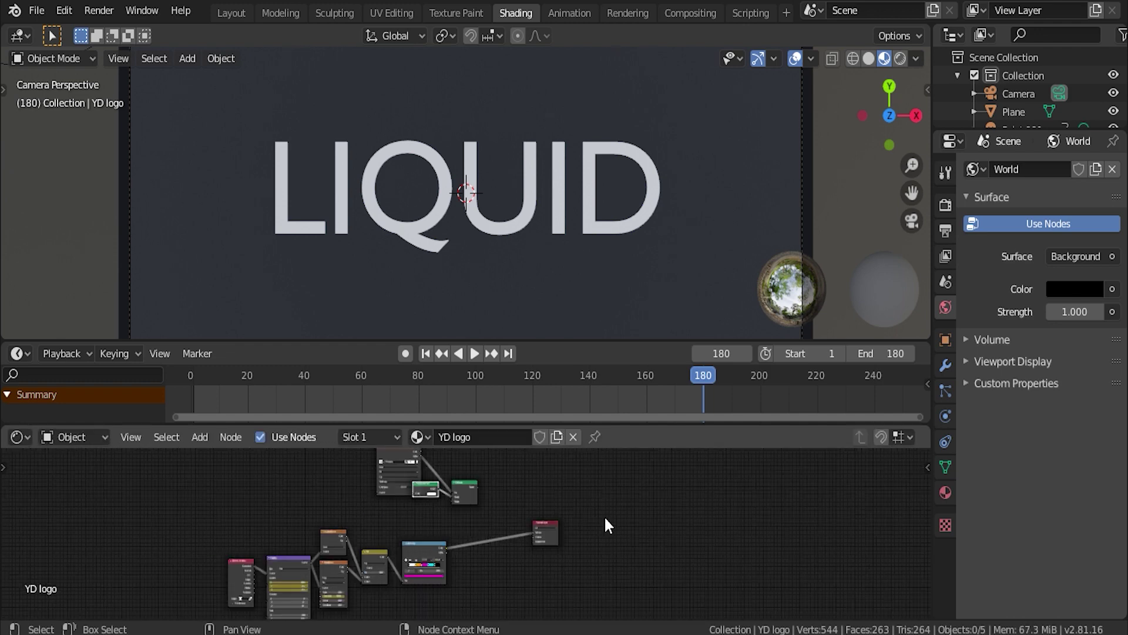
# - Copy the whole colour-band node chain, including the Material Output, from the YD logo material
pyautogui.moveTo(604, 517); pyautogui.dragTo(218, 618)
pyautogui.scroll(-2, 448, 589)
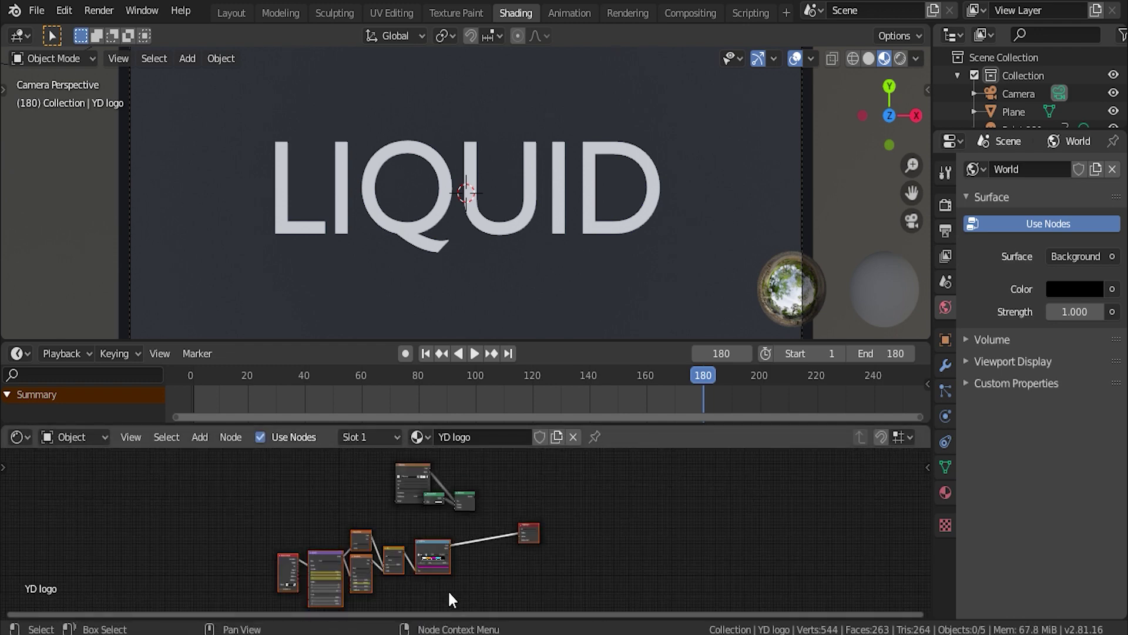
pyautogui.hotkey('ctrl', 'c')
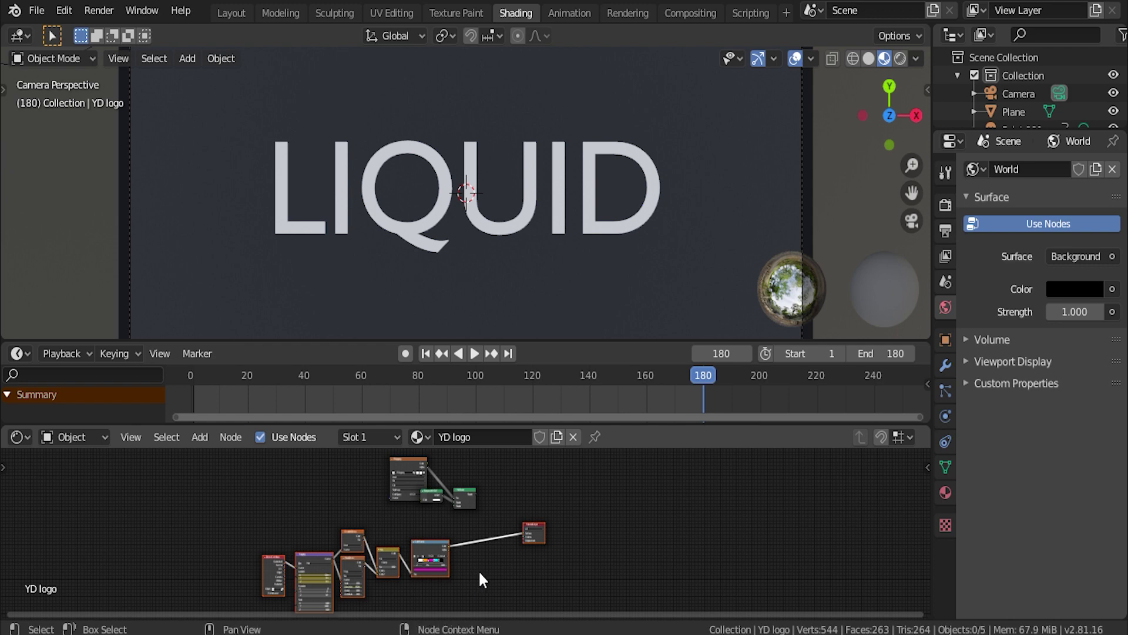
# - Create a new material for the LIQUID text and replace its default nodes with the copied colour-band nodes
pyautogui.moveTo(1025, 133); pyautogui.dragTo(1025, 256)
pyautogui.click(1016, 161)
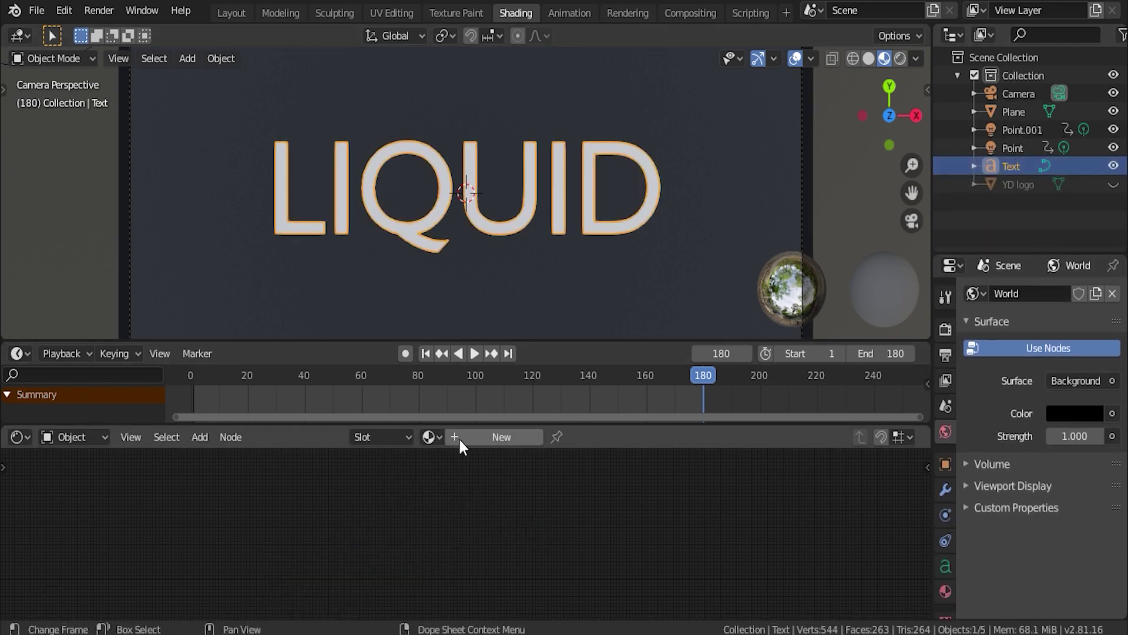
pyautogui.click(477, 437)
pyautogui.moveTo(426, 561); pyautogui.dragTo(329, 506)
pyautogui.press('x')
pyautogui.hotkey('ctrl', 'v')
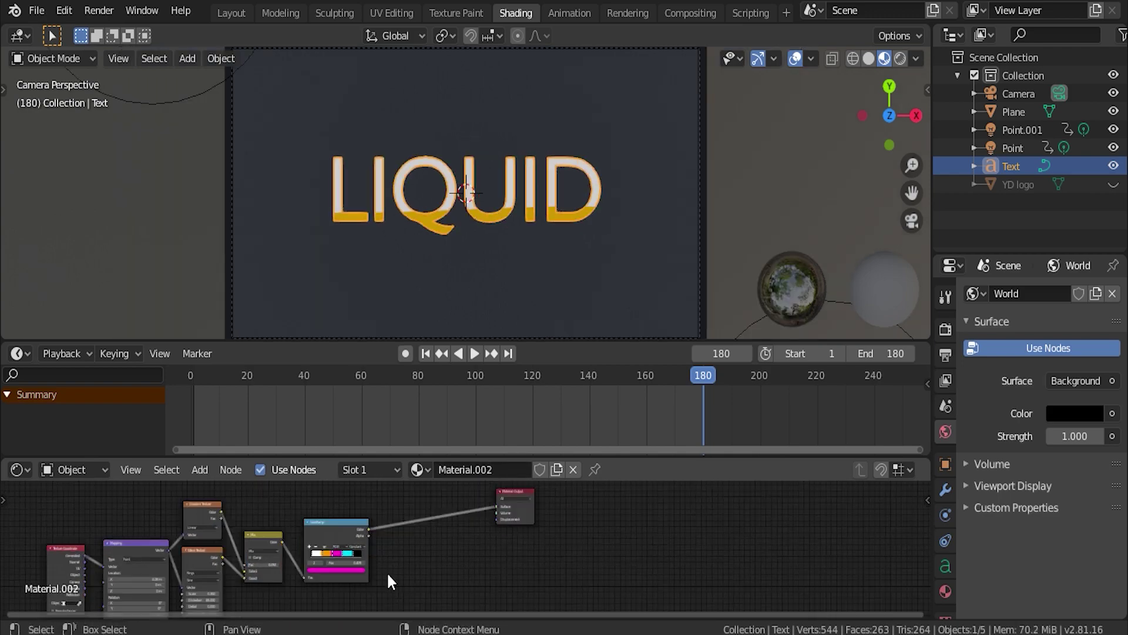
# - Shift the colour bands across the LIQUID text by setting the Mapping node's X location to 2.88 m
pyautogui.scroll(3, 351, 577)
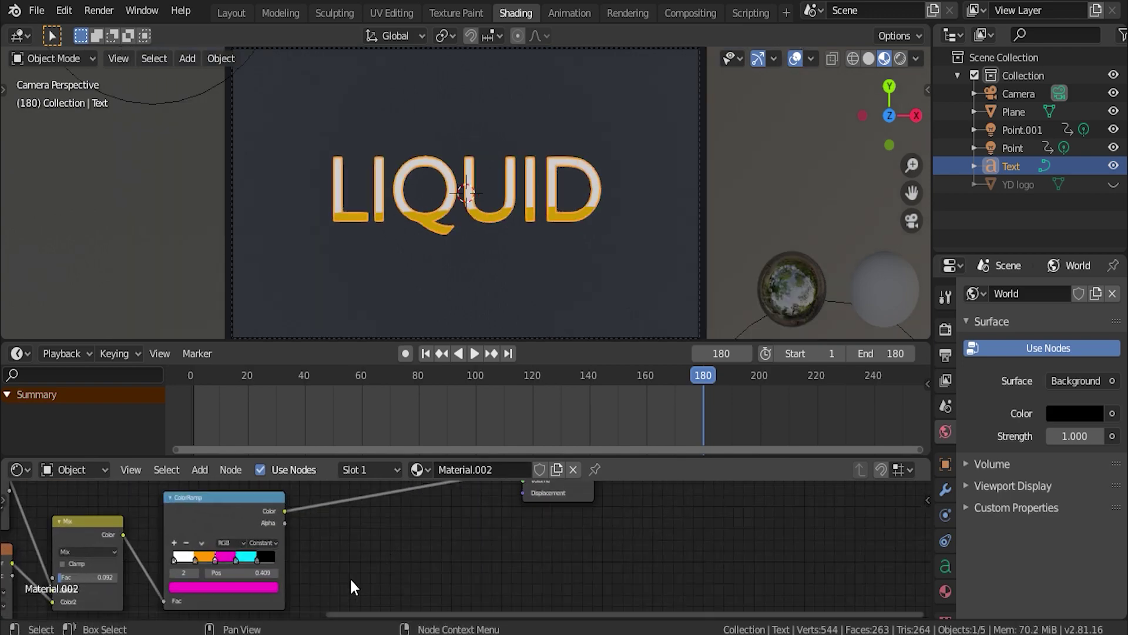
pyautogui.moveTo(351, 577); pyautogui.dragTo(621, 503, button='middle')
pyautogui.scroll(4, 440, 546)
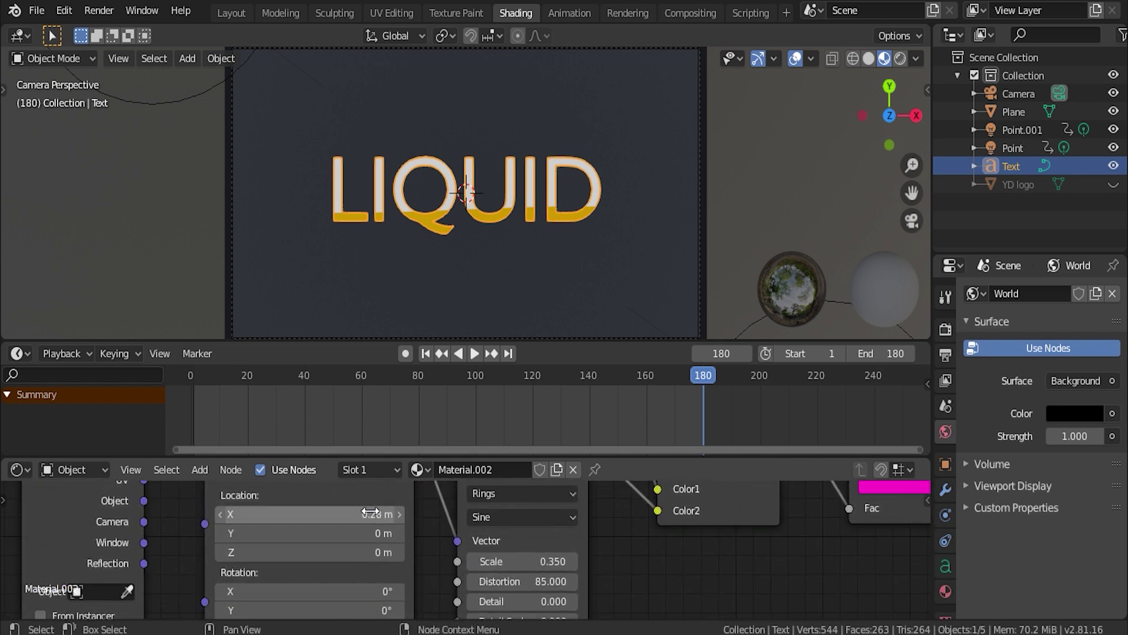
pyautogui.moveTo(369, 512); pyautogui.dragTo(259, 515)
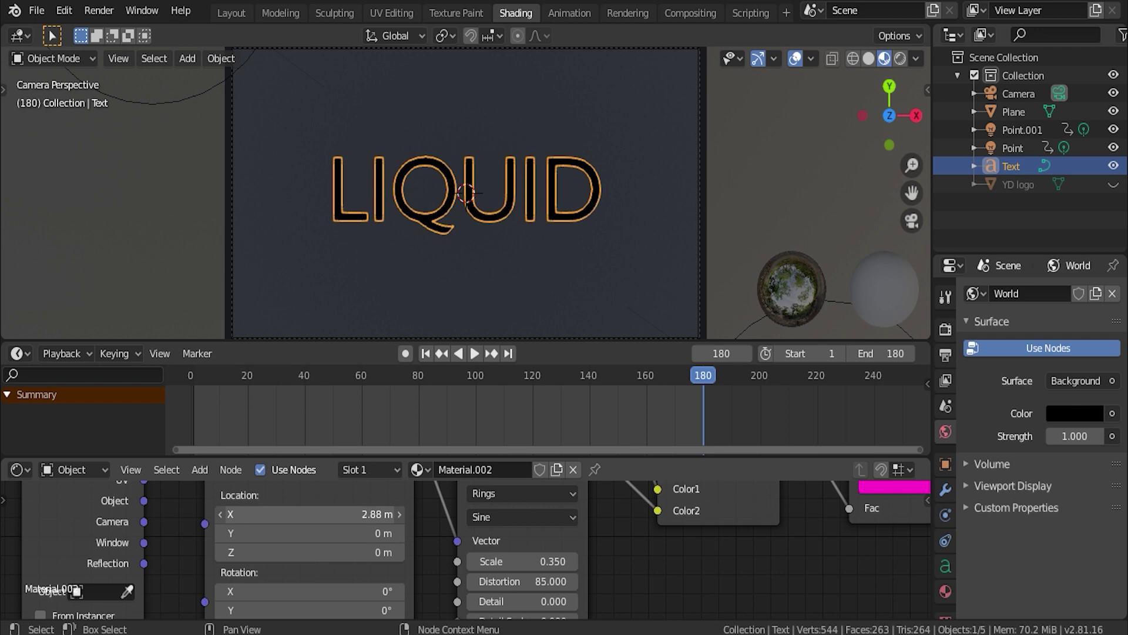